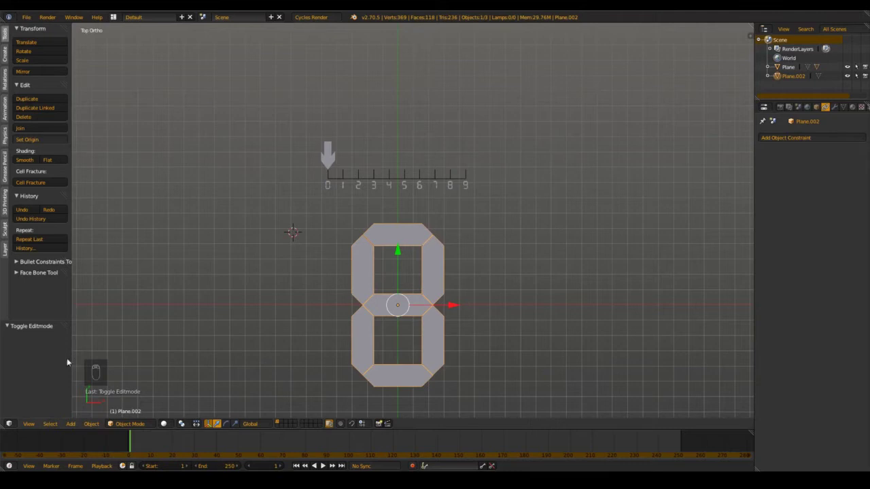
Create a new material for the eight-shaped digit and set its surface shader to Emission
left_click(853, 107)
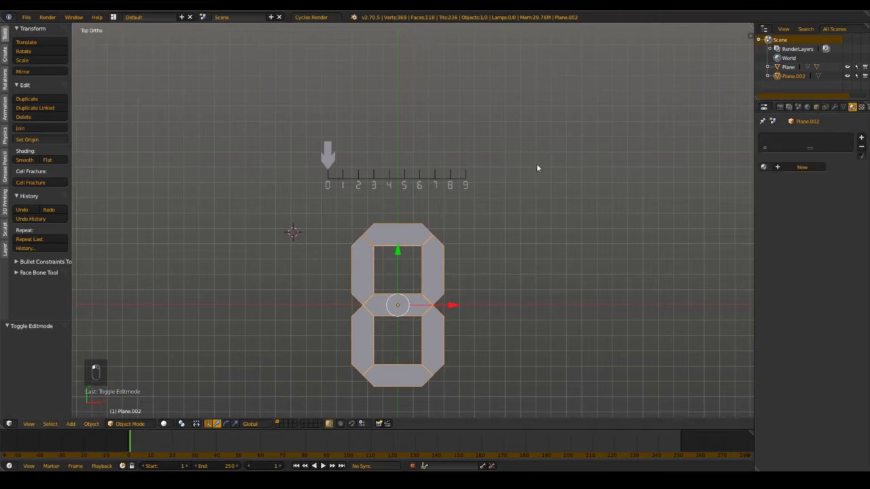
left_click(807, 170)
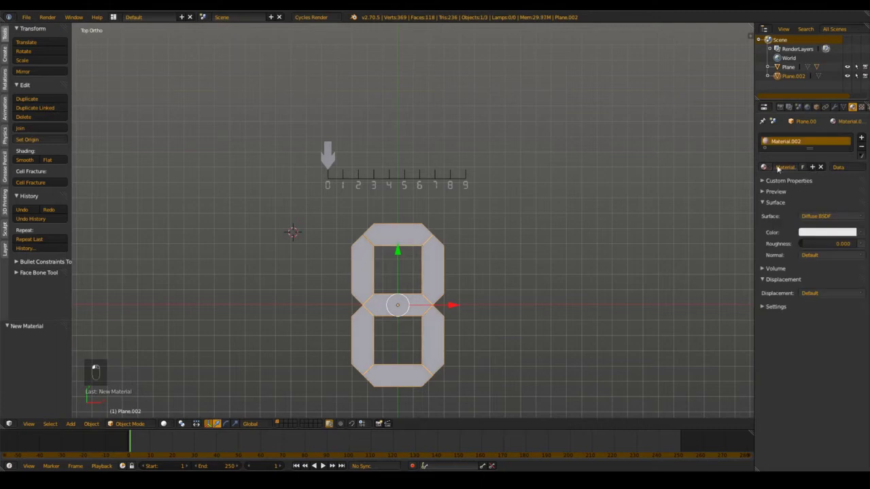
left_click(824, 217)
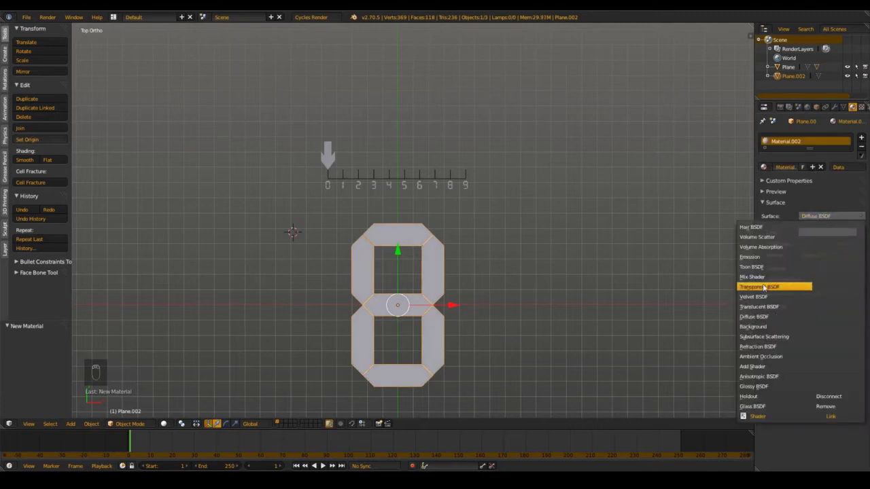
left_click(764, 261)
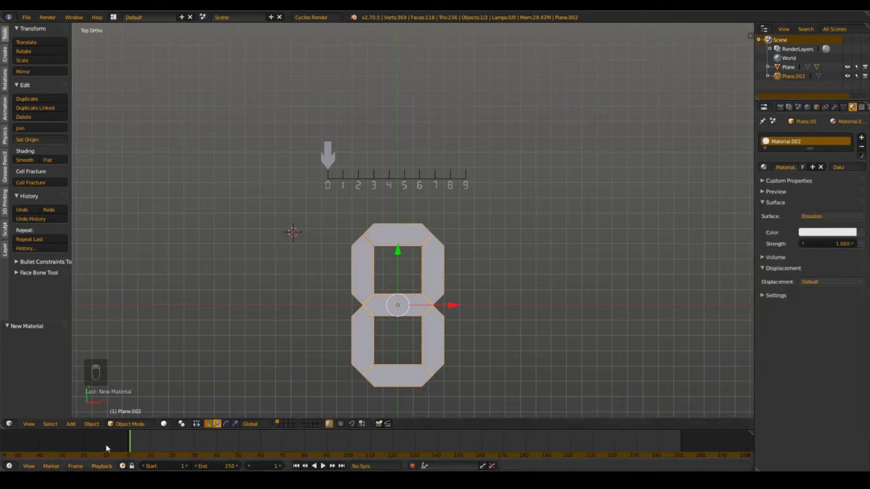
Turn the timeline area into a node editor, enlarge it upward and arrange the Emission and Material Output nodes in view
key("shift+F3")
left_click_drag(119, 431, 119, 121)
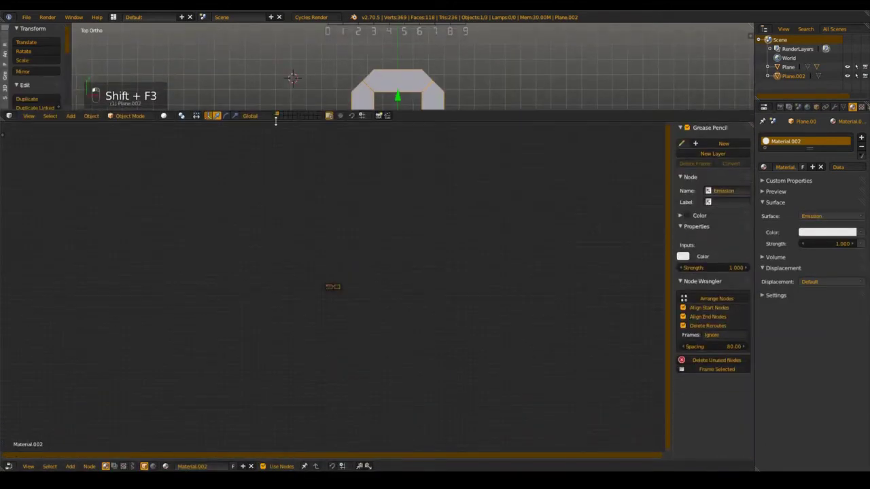
scroll(408, 284, "up", 5)
scroll(403, 284, "up", 8)
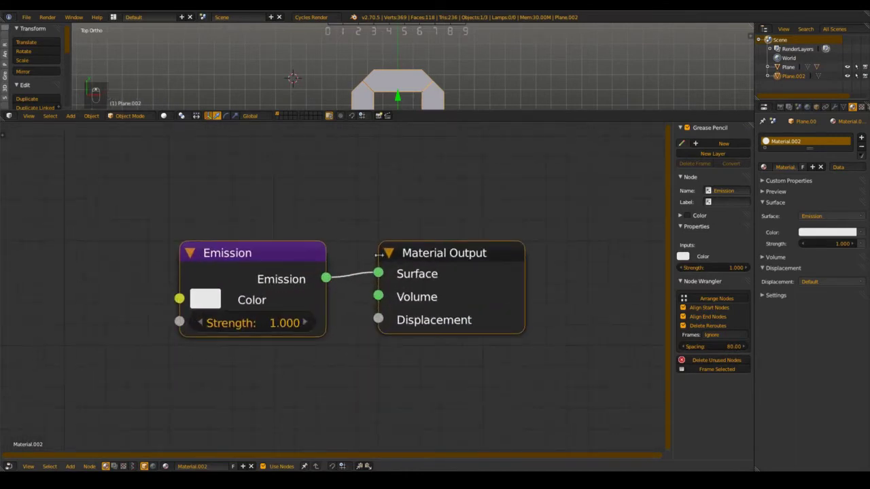
middle_click_drag(297, 269, 330, 257)
left_click_drag(298, 255, 261, 234)
middle_click_drag(266, 237, 407, 262)
left_click_drag(407, 263, 238, 199)
middle_click_drag(257, 208, 231, 195)
left_click_drag(204, 182, 453, 243)
scroll(304, 240, "down", 2)
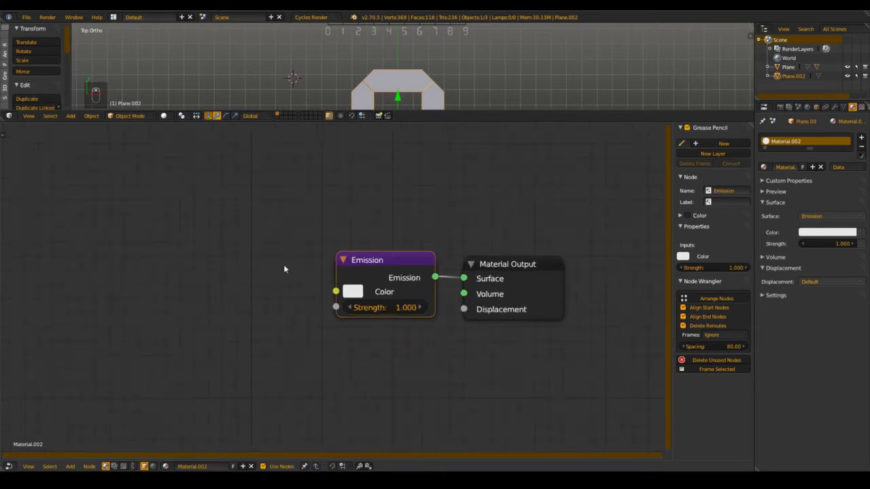
middle_click_drag(284, 269, 287, 243)
Rename the material to top.000 and give it a fake user
left_click(192, 466)
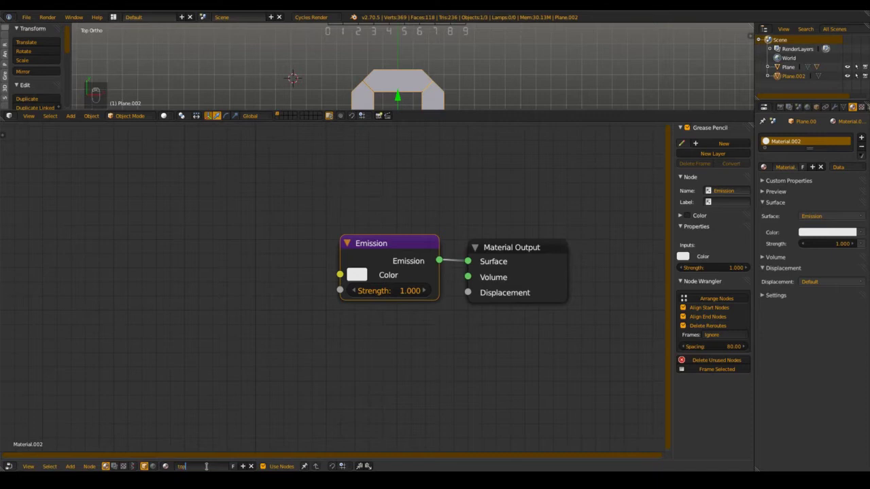
type("top.000")
key("Return")
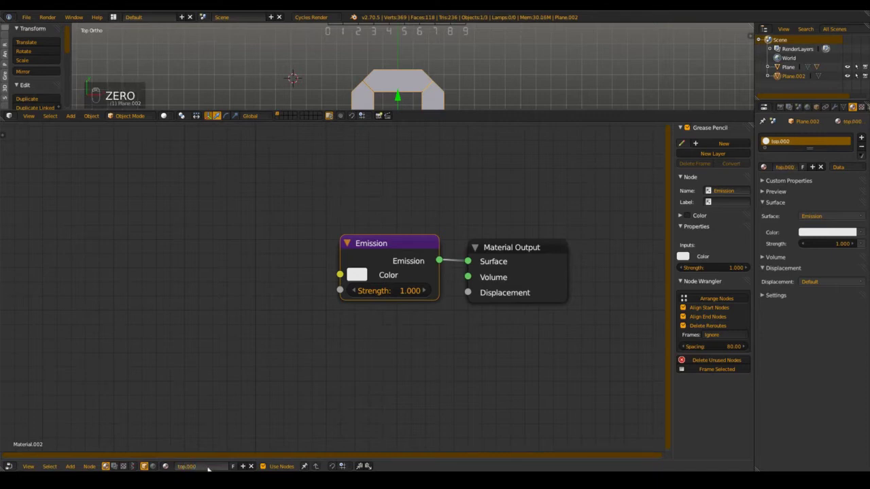
left_click(233, 466)
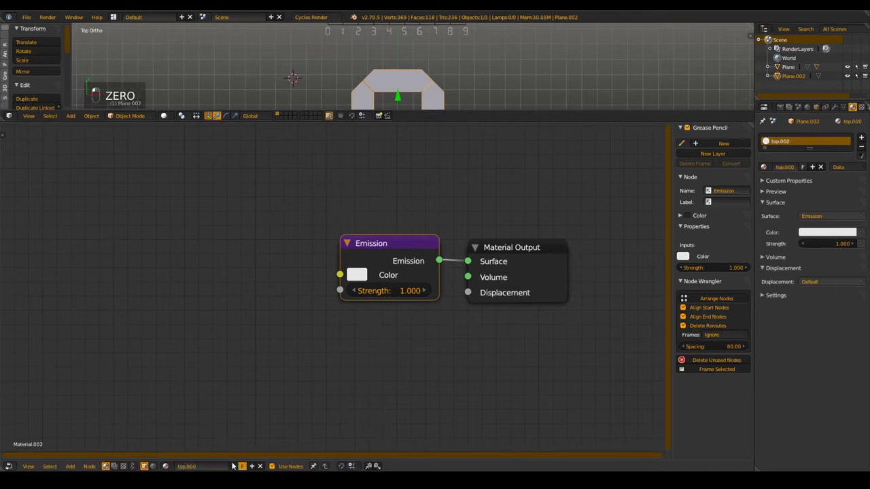
Save the project over the existing file number display.blend
key("ctrl+s")
left_click(260, 394)
middle_click_drag(239, 290, 242, 314)
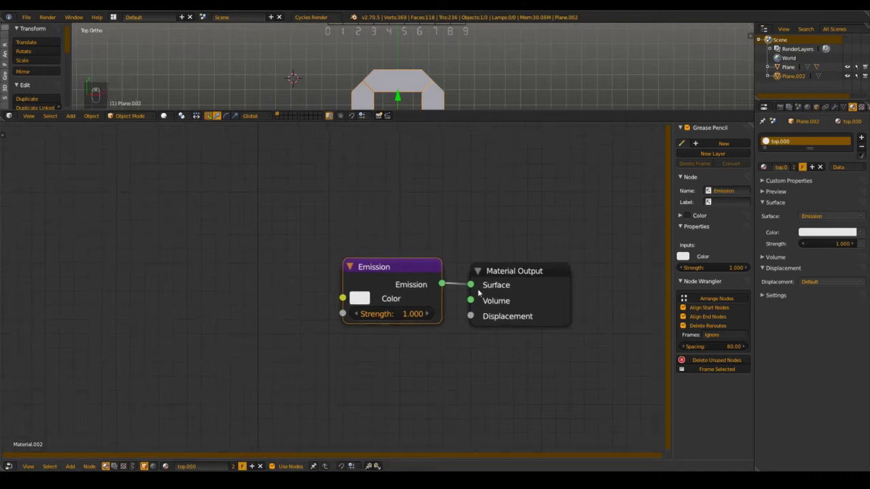
scroll(426, 79, "down", 1)
key("ctrl+s")
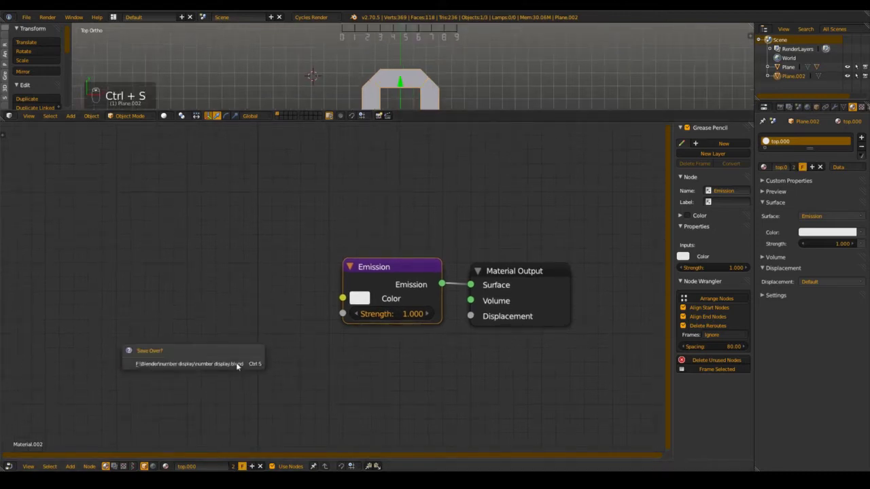
left_click(238, 363)
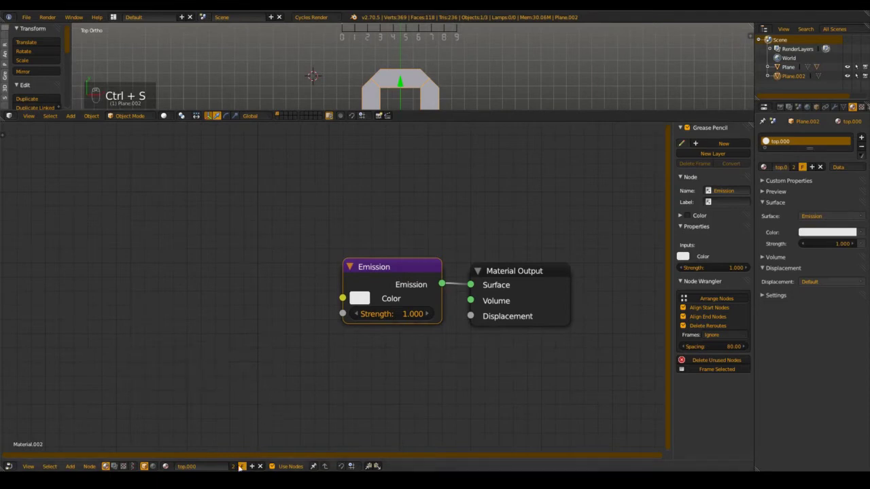
key("ctrl+s")
left_click(285, 370)
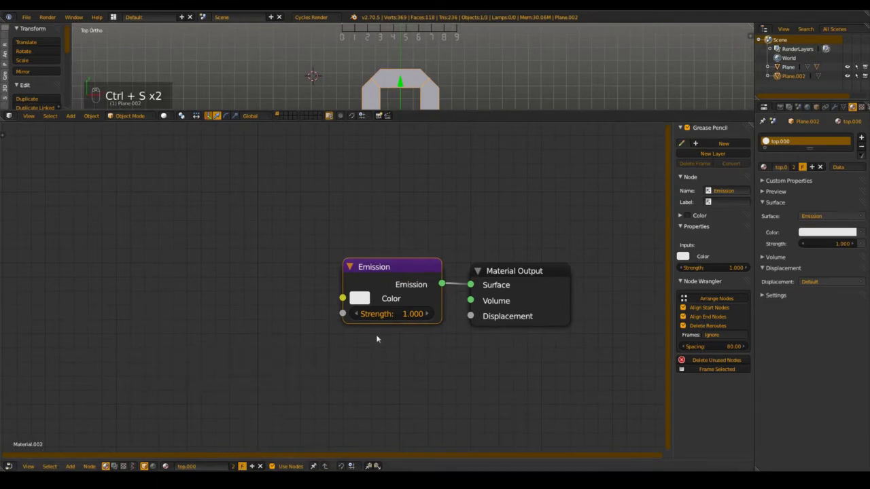
key("ctrl+s")
left_click(261, 313)
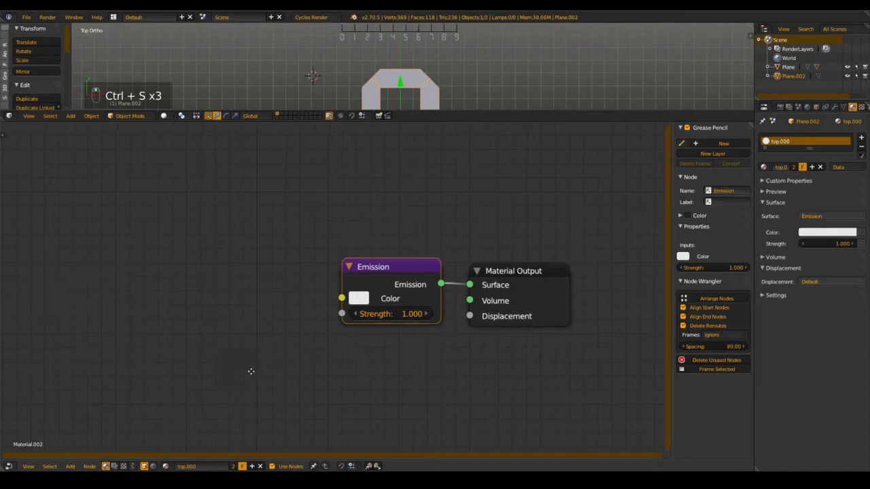
middle_click_drag(250, 370, 265, 329)
key("ctrl+s")
left_click(276, 353)
scroll(488, 194, "up", 1)
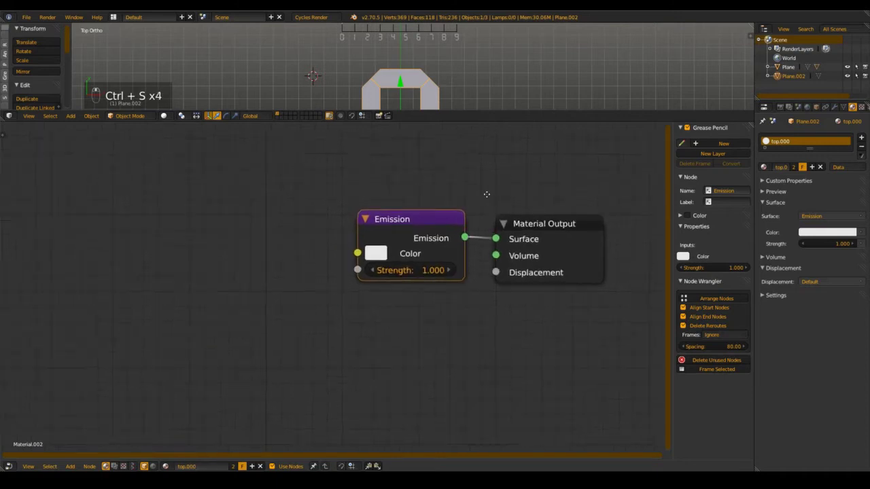
Add a Value input node and place it well before the Emission node
middle_click_drag(490, 198, 520, 229)
left_click_drag(457, 271, 443, 270)
middle_click_drag(442, 270, 443, 279)
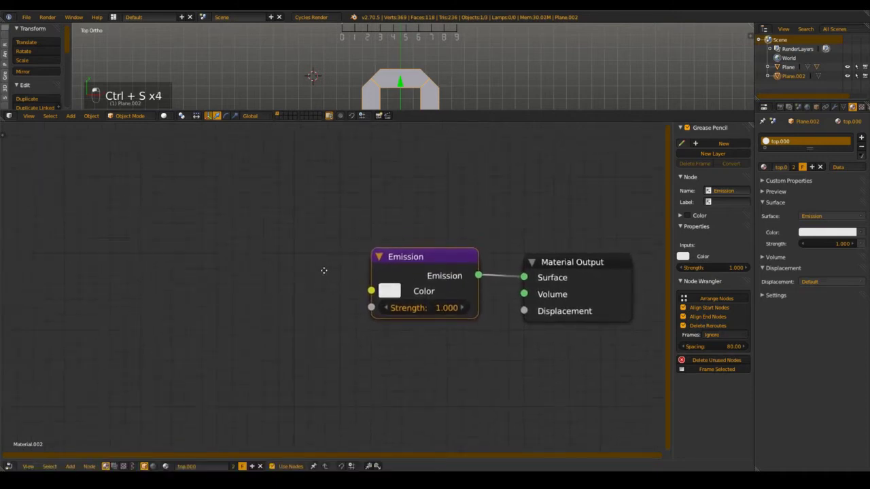
key("shift+a")
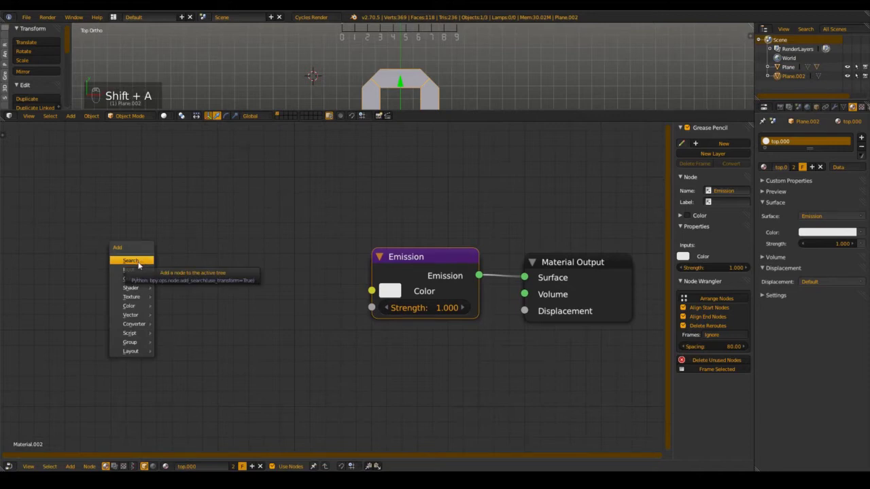
mouse_move(136, 270)
left_click(191, 339)
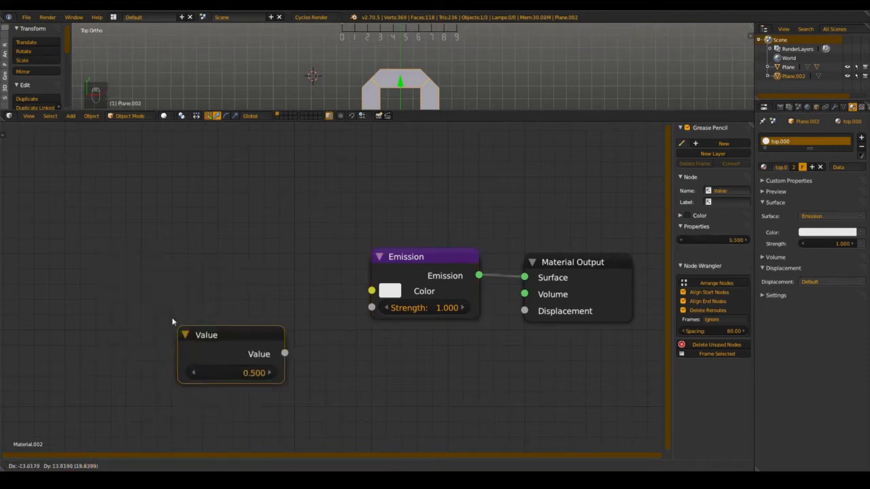
left_click(98, 201)
Duplicate the Value node twice, stacking the copies vertically below the original
key("shift+d")
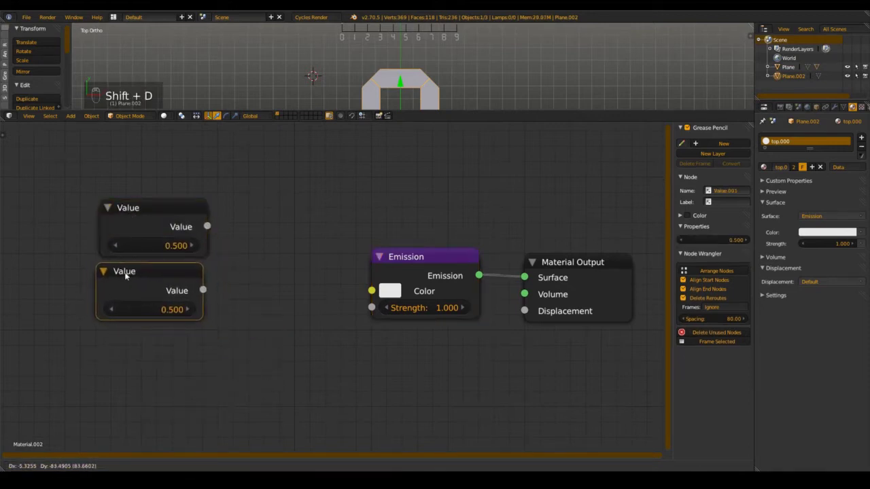
key("y")
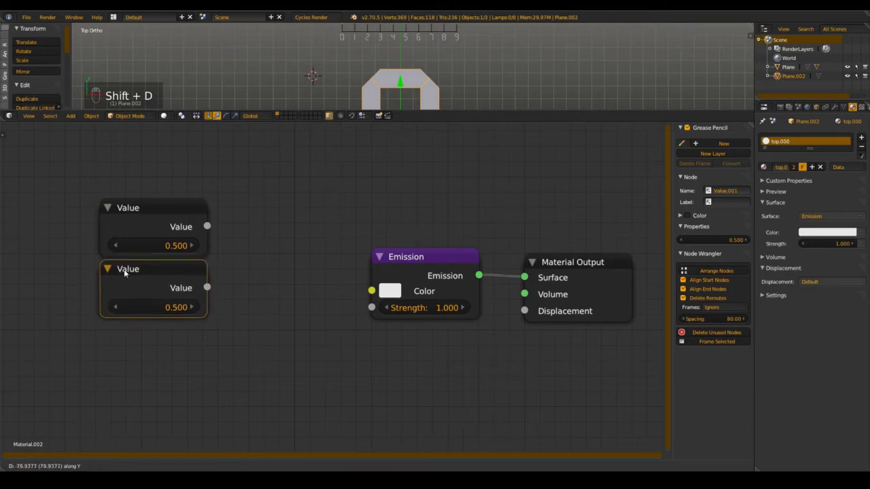
left_click(123, 270)
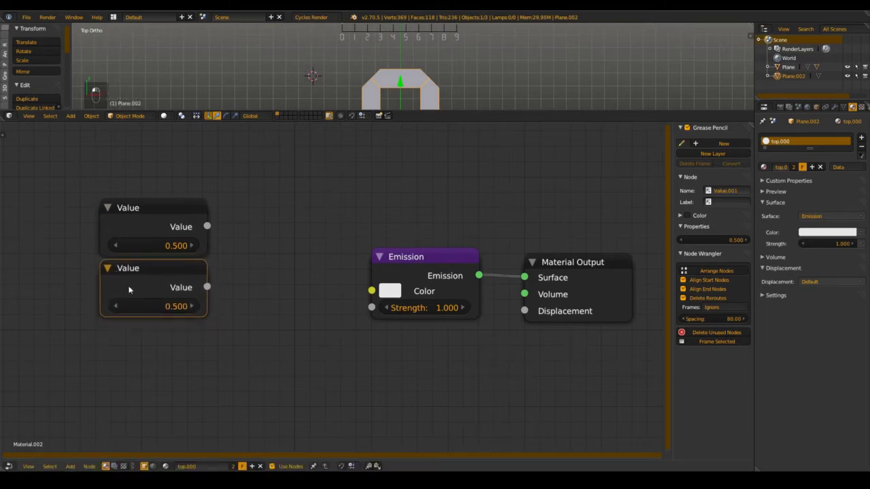
key("shift+d")
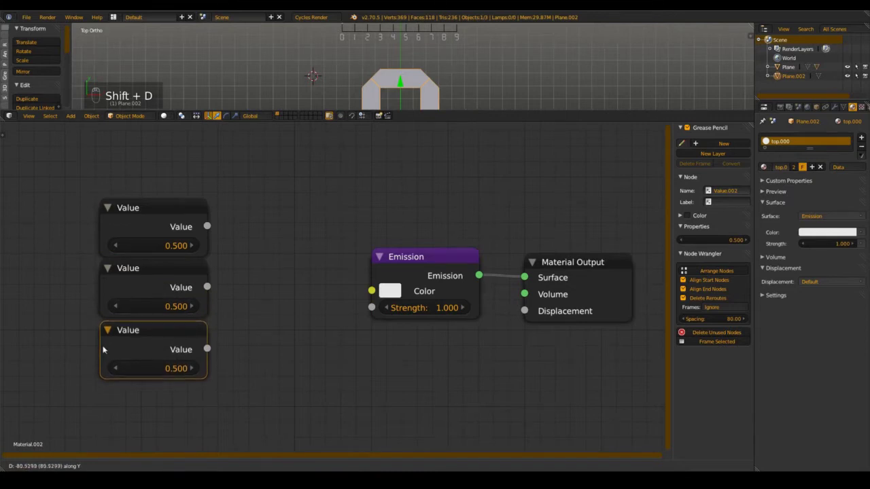
left_click(104, 350)
Select all three Value nodes and move them as a group farther away from the Emission node
middle_click_drag(184, 305, 275, 286)
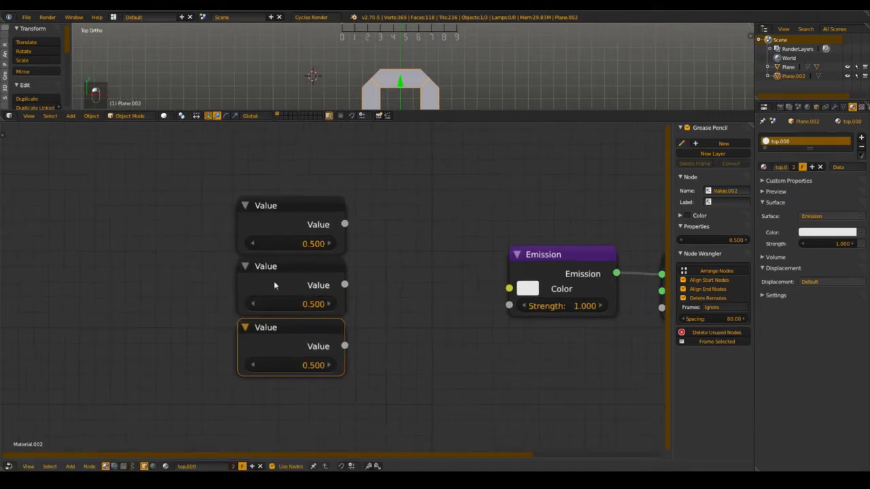
left_click(275, 286, "shift")
left_click(280, 220, "shift")
key("g")
left_click(179, 194)
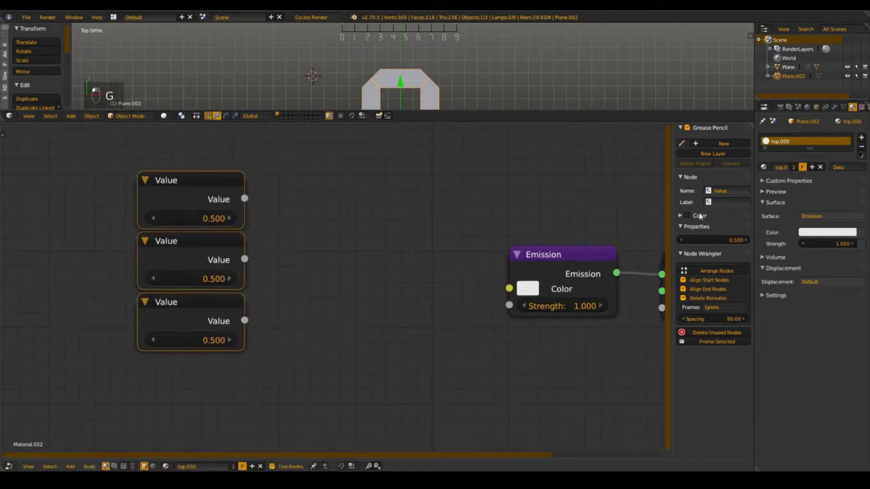
Name and label the three Value nodes R, G and B from top to bottom, and save the file
left_click(180, 195)
left_click(735, 192)
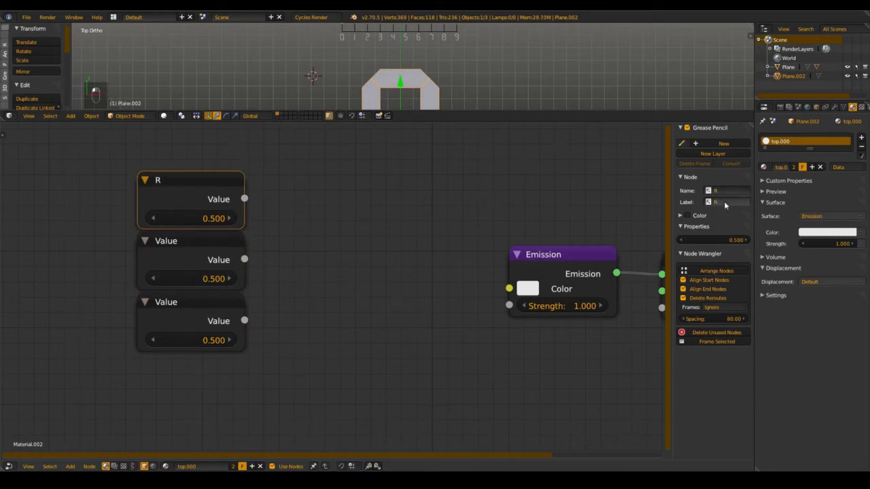
left_click(219, 256)
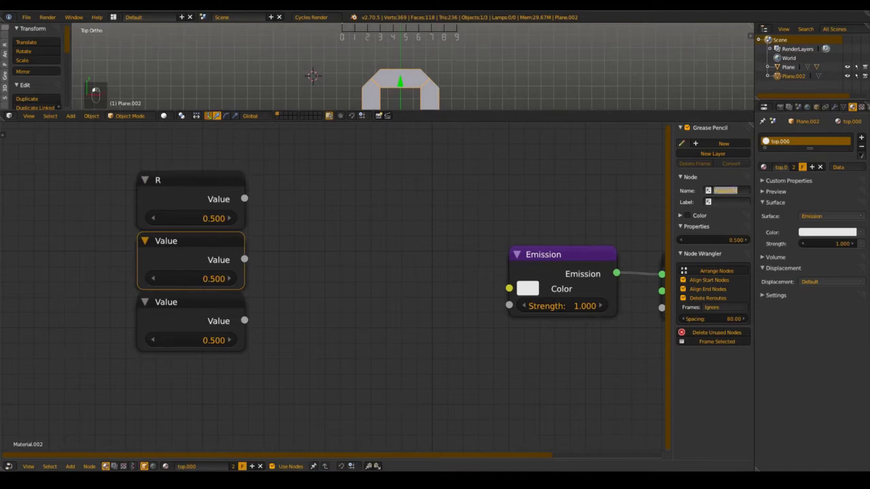
left_click(733, 202)
type("G")
key("Return")
left_click(221, 315)
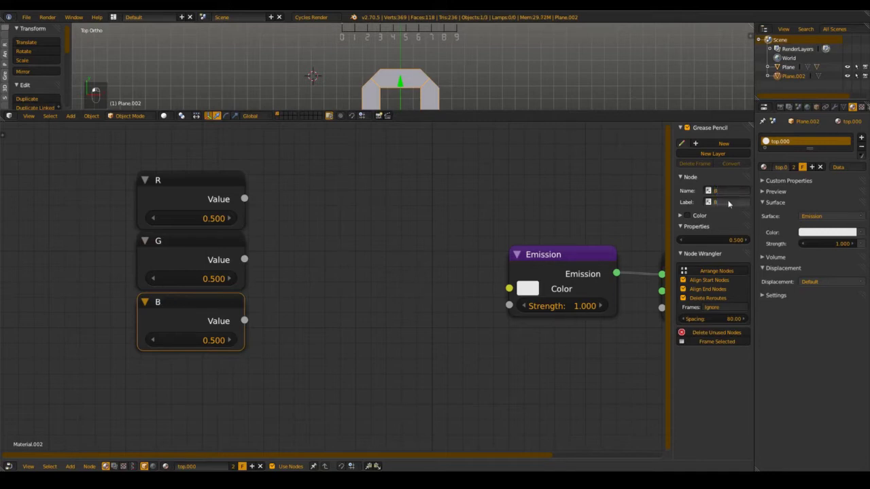
key("ctrl+s")
left_click(346, 261)
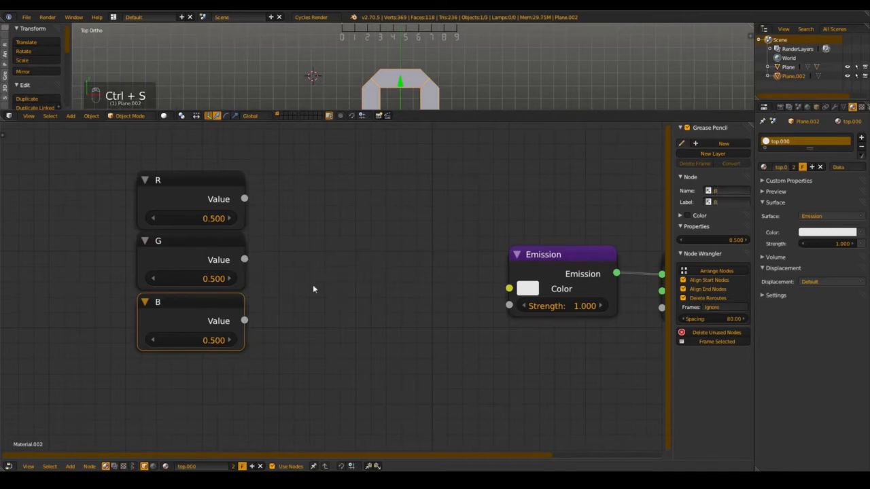
Shift the R, G and B nodes together to widen the gap to Emission, undoing the separate move of R
scroll(313, 285, "down", 1)
scroll(257, 256, "up", 1)
key("a")
right_click(213, 299)
right_click(208, 260, "shift")
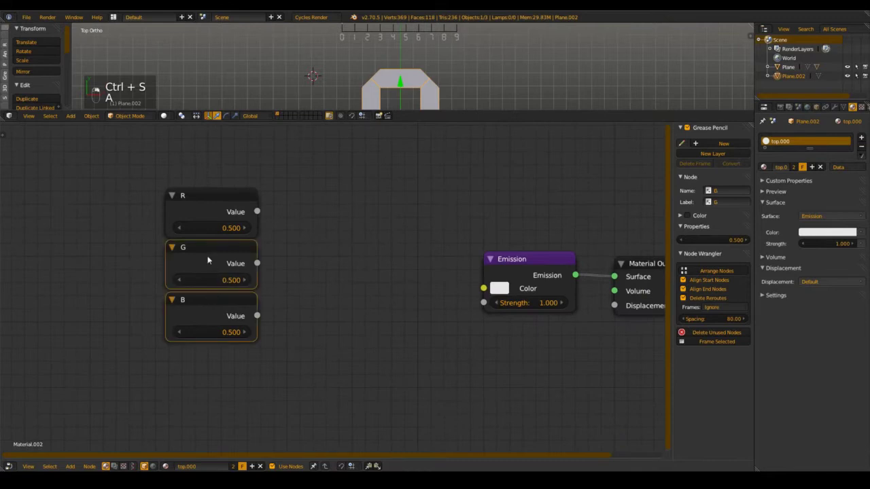
left_click(207, 198, "shift")
key("g")
left_click(146, 184)
left_click_drag(186, 196, 255, 197)
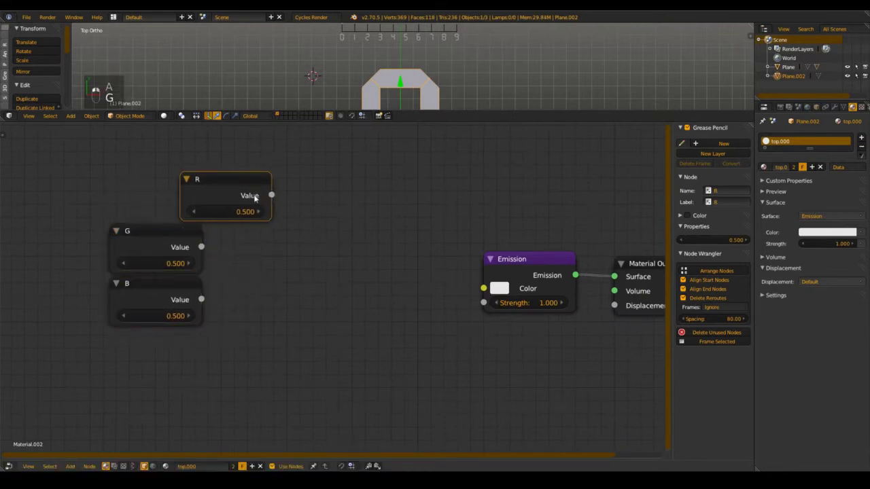
key("ctrl+z")
Add a driver to the value of each of the R, G and B nodes
scroll(261, 217, "up", 1)
right_click(215, 199)
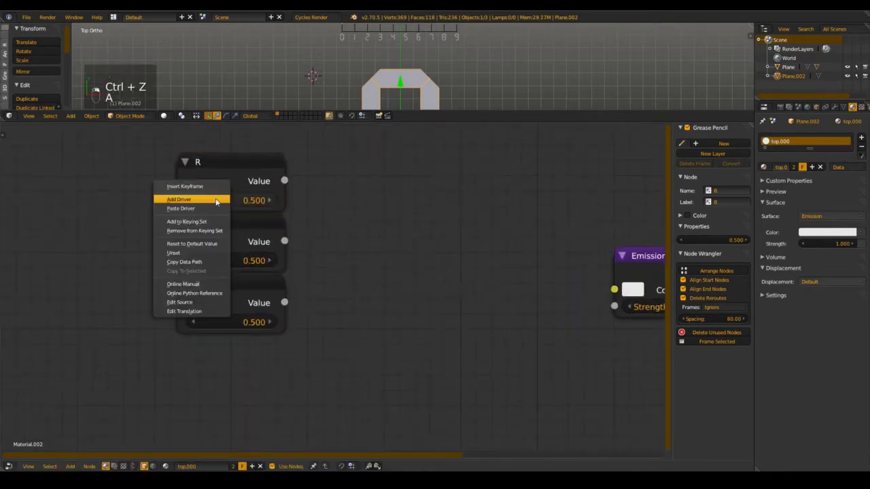
left_click(216, 200)
right_click(219, 255)
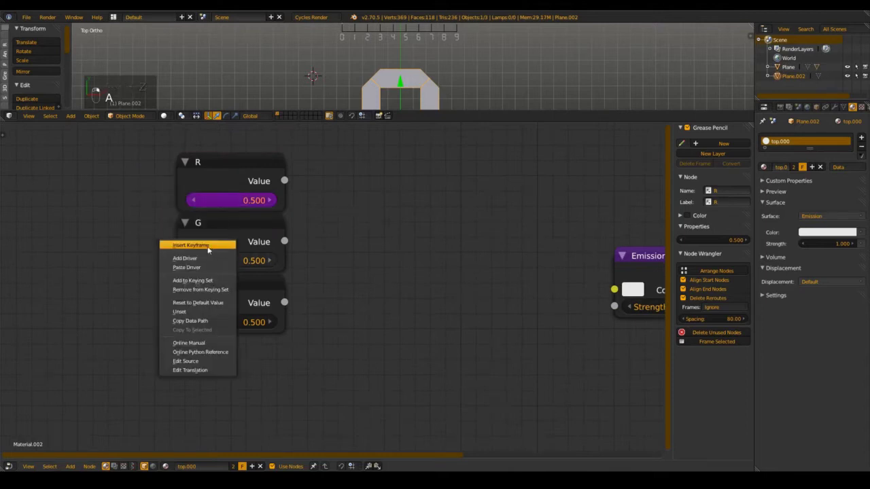
left_click(197, 259)
right_click(231, 319)
left_click(234, 319)
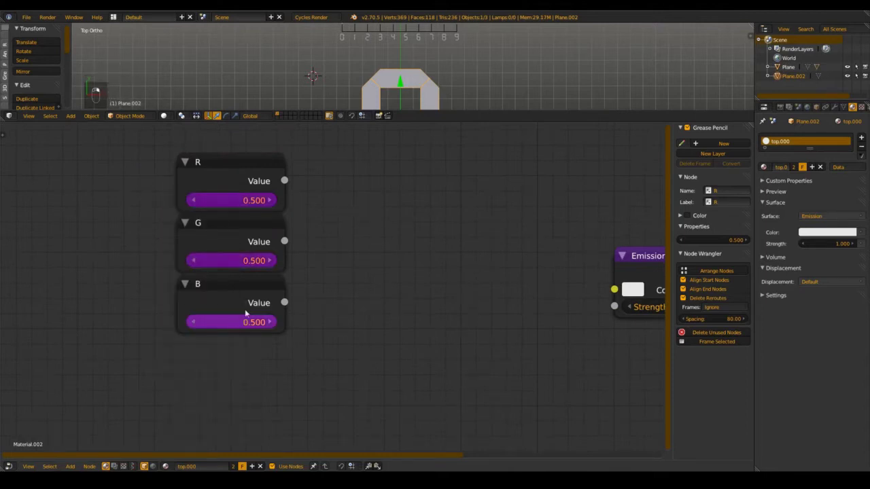
Add a Combine RGB node and place it beside the R, G and B value nodes
scroll(329, 266, "down", 1)
key("shift+a")
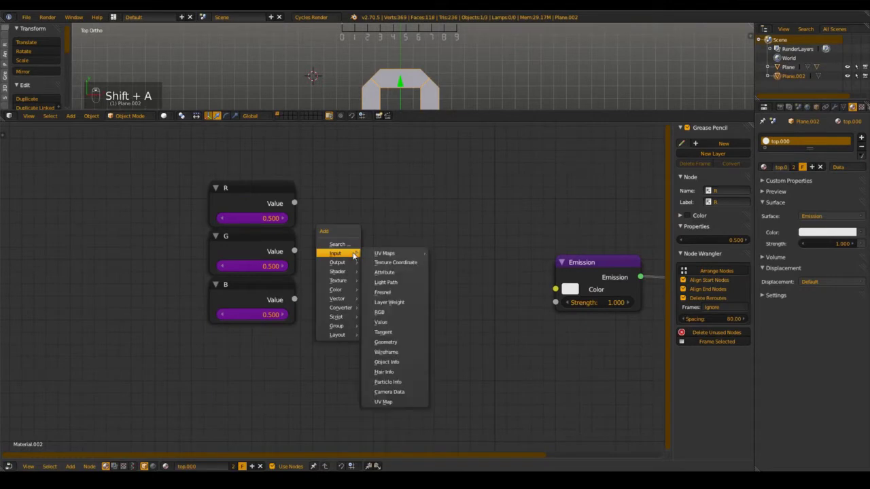
mouse_move(348, 292)
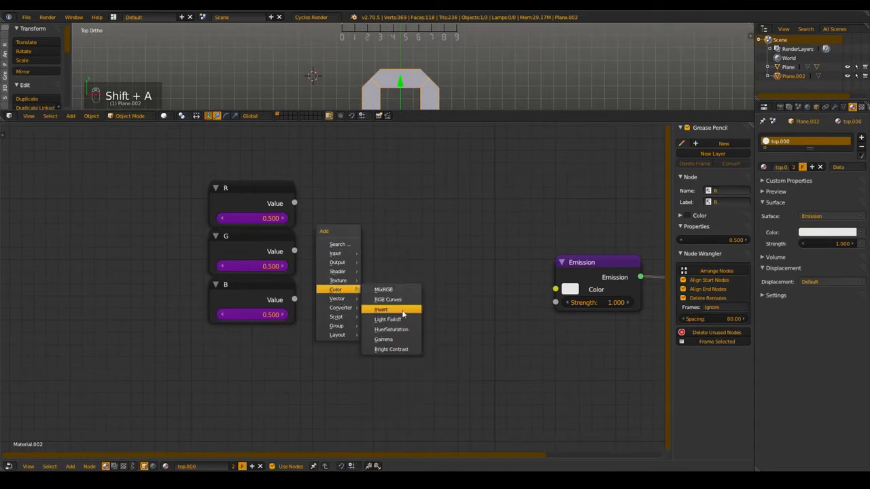
mouse_move(343, 308)
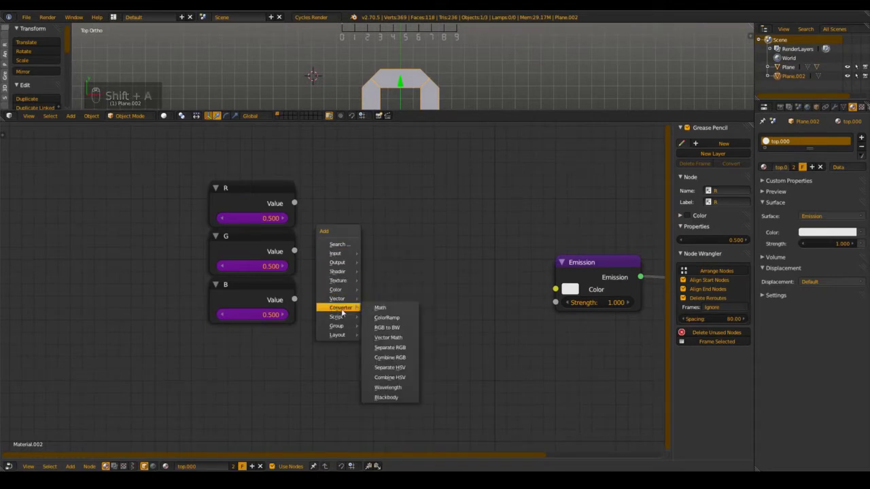
left_click(390, 357)
left_click(333, 188)
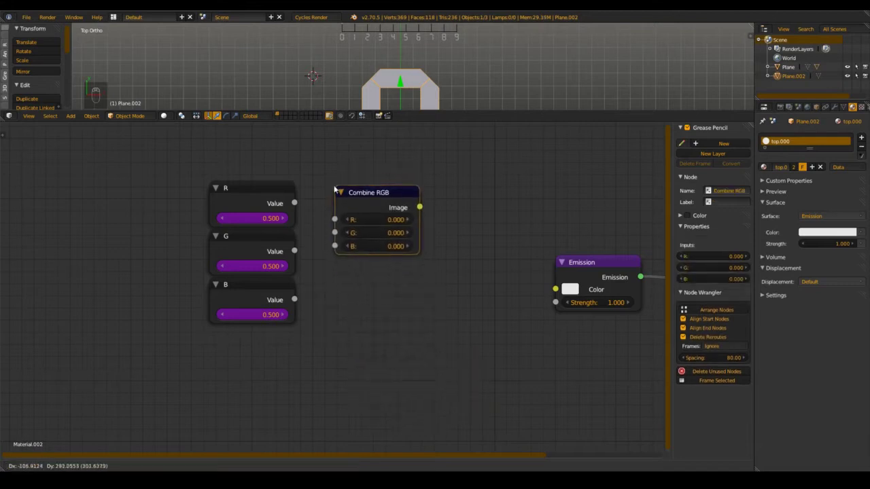
Connect the R, G and B value nodes to the matching Combine RGB inputs, and save the file
scroll(292, 222, "up", 1)
scroll(292, 222, "up", 1)
left_click_drag(288, 189, 333, 210)
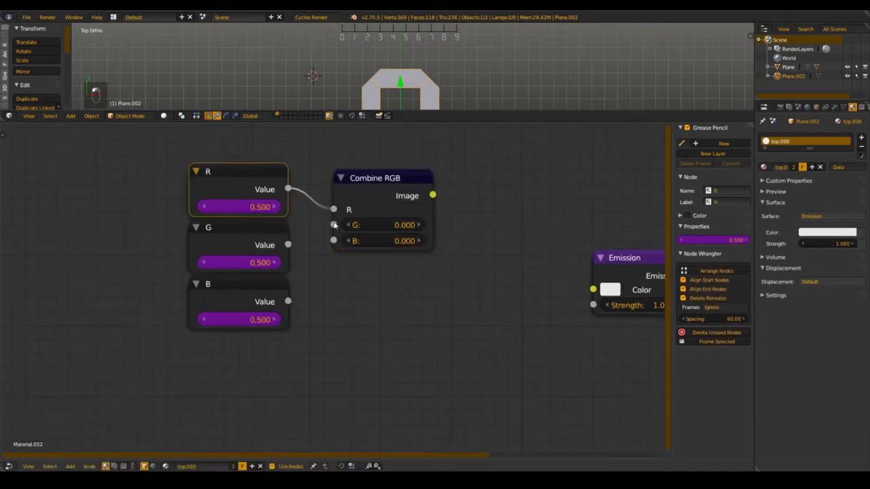
left_click_drag(288, 245, 333, 225)
left_click_drag(289, 302, 345, 241)
scroll(386, 246, "down", 2)
key("ctrl+s")
left_click(367, 247)
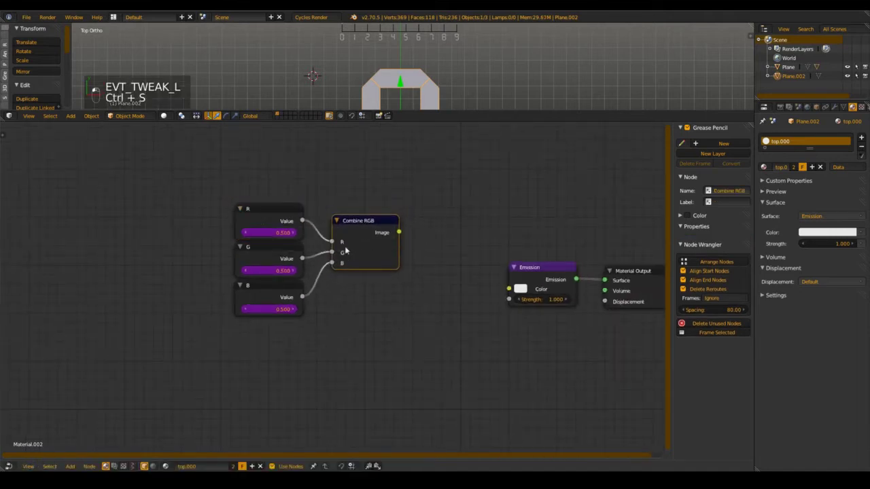
Group the R, G, B and Combine RGB nodes into a node group named Color
left_click(267, 223)
left_click(269, 255, "shift")
left_click(270, 288, "shift")
key("a")
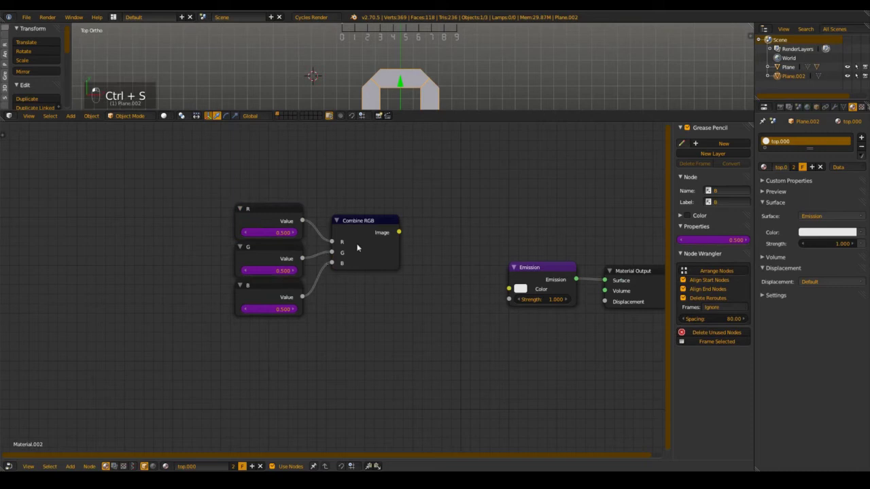
key("b")
left_click_drag(204, 180, 394, 347)
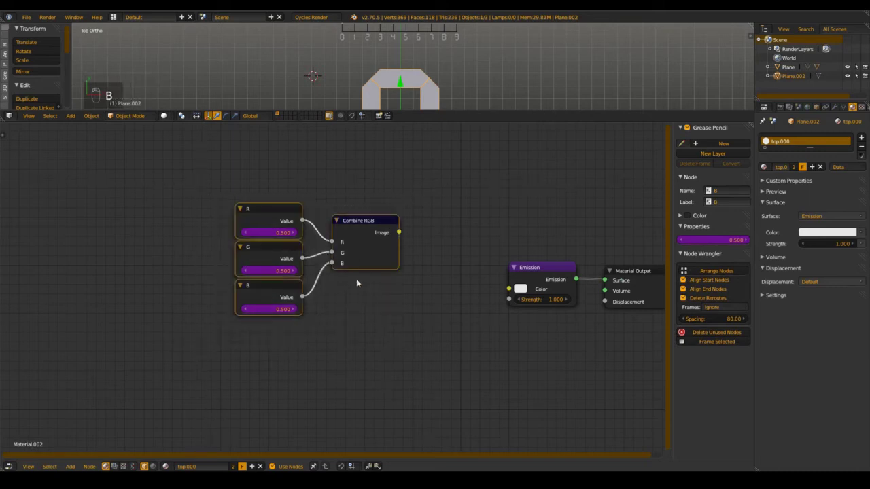
key("ctrl+g")
key("Tab")
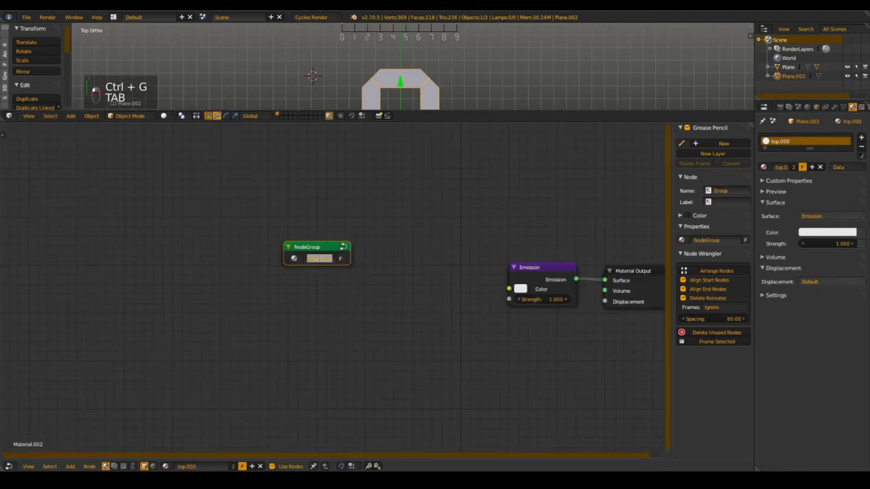
type("Color")
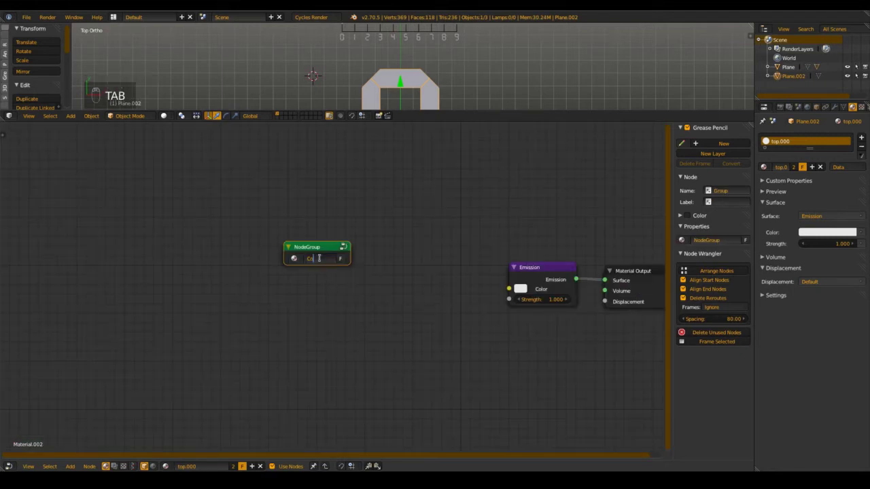
key("Return")
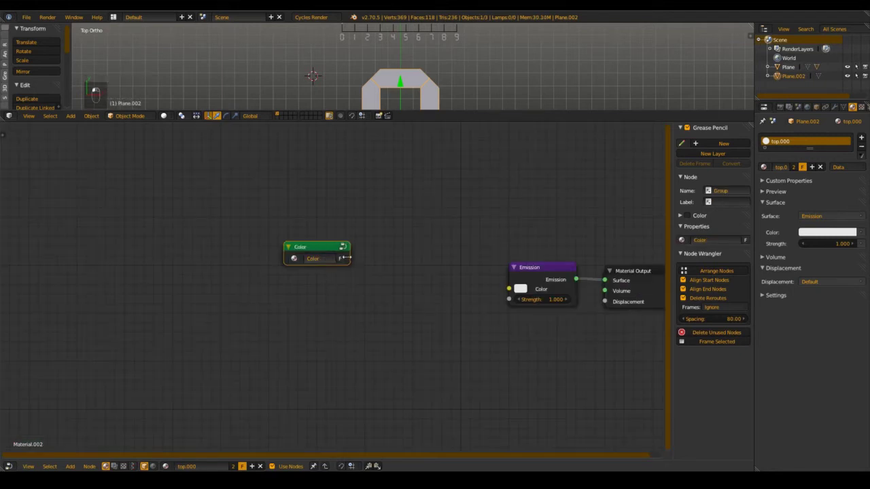
Give the Color node group a fake user and save the file
key("ctrl+s")
left_click(311, 250)
left_click_drag(311, 249, 319, 265)
scroll(330, 204, "up", 3)
key("ctrl+s")
scroll(373, 257, "down", 5)
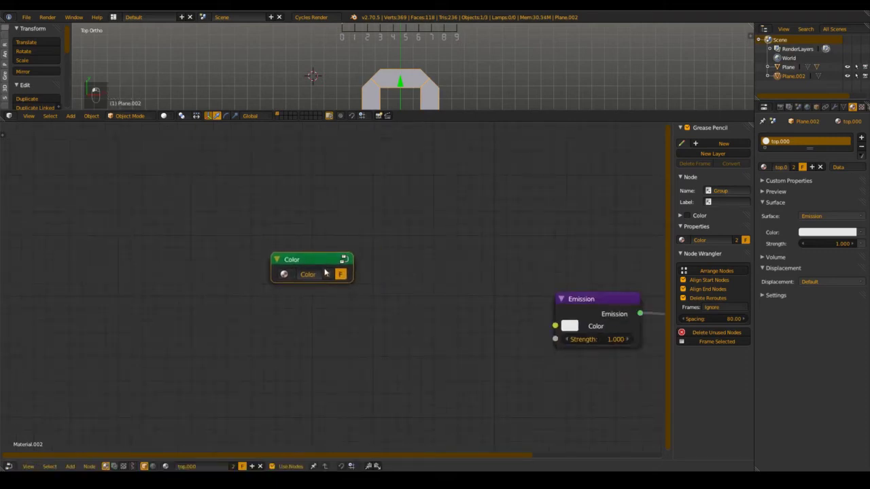
Inside the Color group, connect Combine RGB's Image output to Group Output and move Group Output farther away
key("Tab")
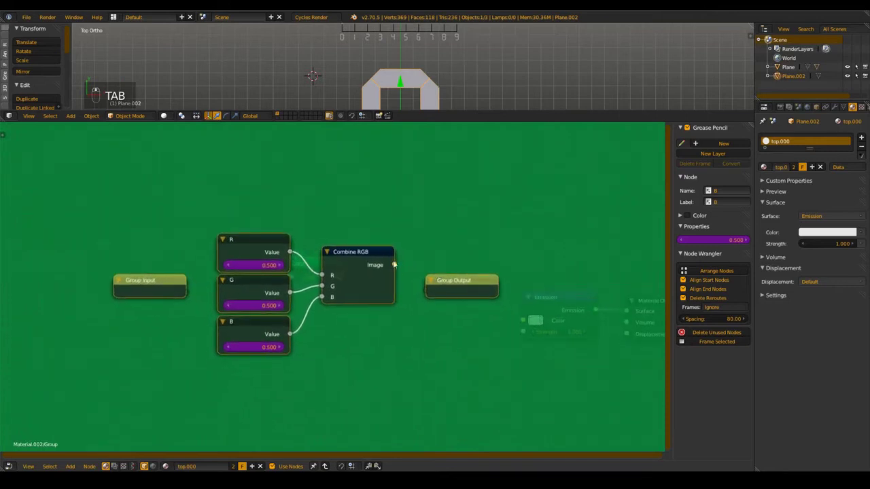
left_click_drag(395, 265, 367, 286)
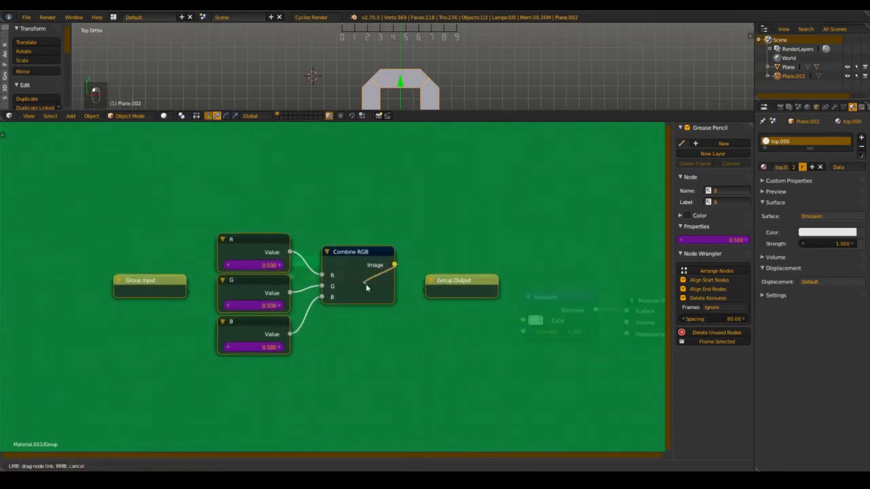
left_click_drag(431, 293, 522, 237)
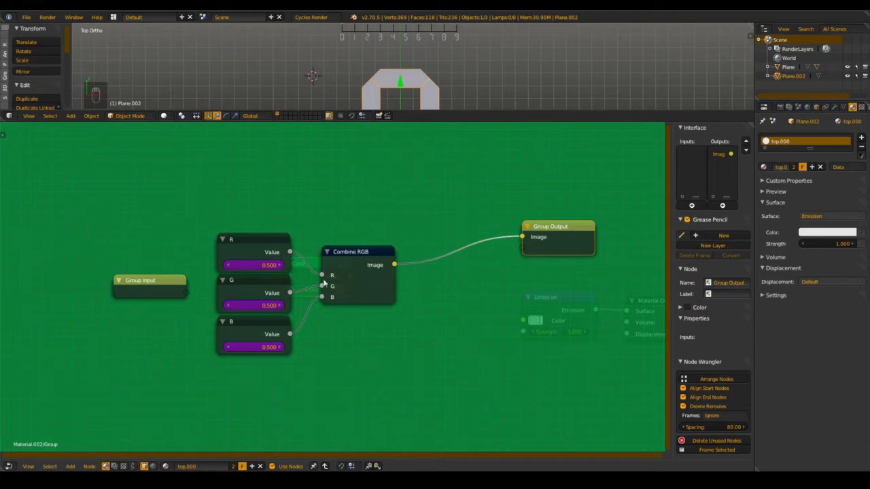
middle_click_drag(371, 265, 391, 204)
Leave the Color group and connect its Image output to the Emission node's Color input
key("Tab")
mouse_move(305, 261)
left_mouse_down()
mouse_move(296, 239)
mouse_move(305, 254)
left_mouse_up()
key("Tab")
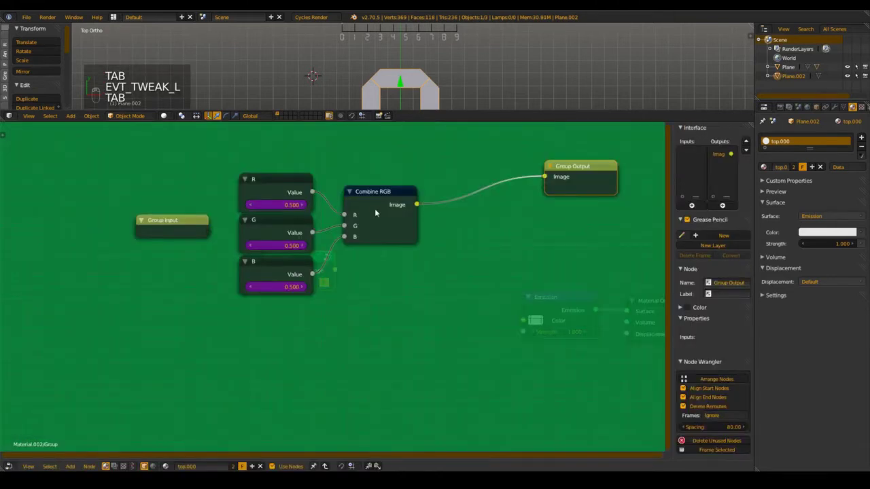
key("Tab")
mouse_move(335, 270)
left_mouse_down()
mouse_move(529, 331)
mouse_move(335, 269)
left_mouse_up()
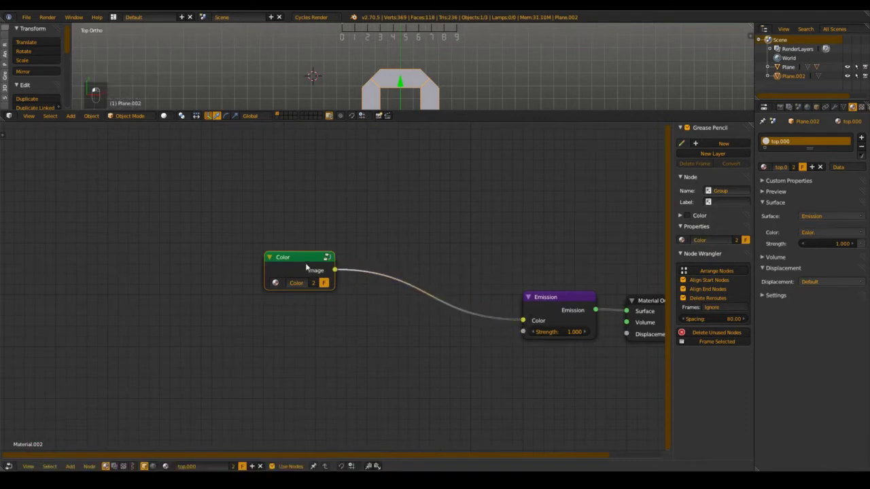
Try an RGB node with a pale teal colour inside the Color group, and delete it
key("Tab")
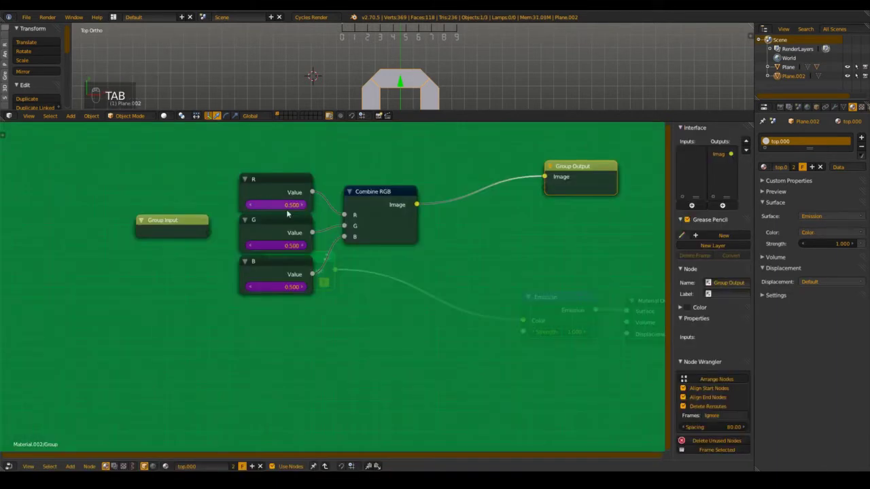
key("shift+a")
mouse_move(372, 229)
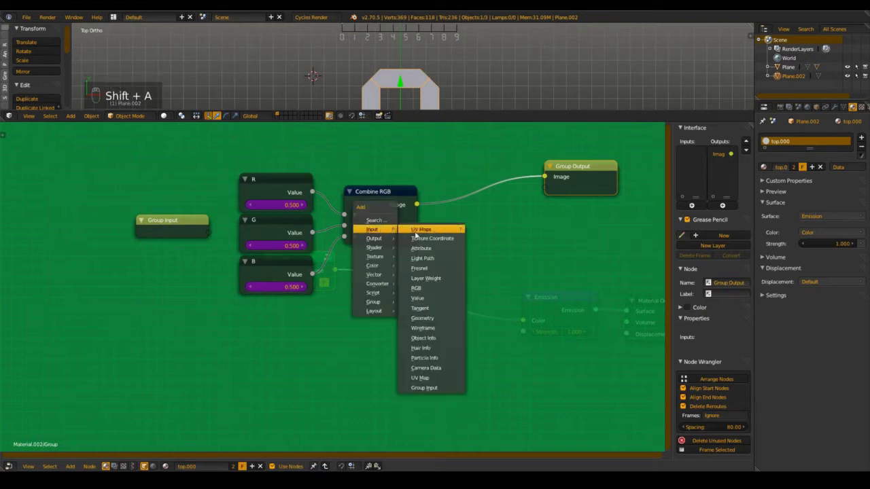
left_click(416, 288)
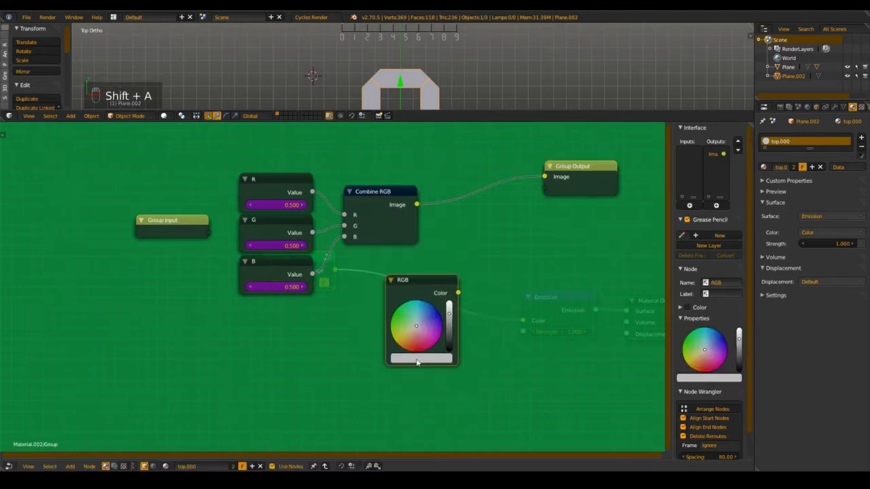
left_click(417, 361)
left_click_drag(433, 314, 564, 342)
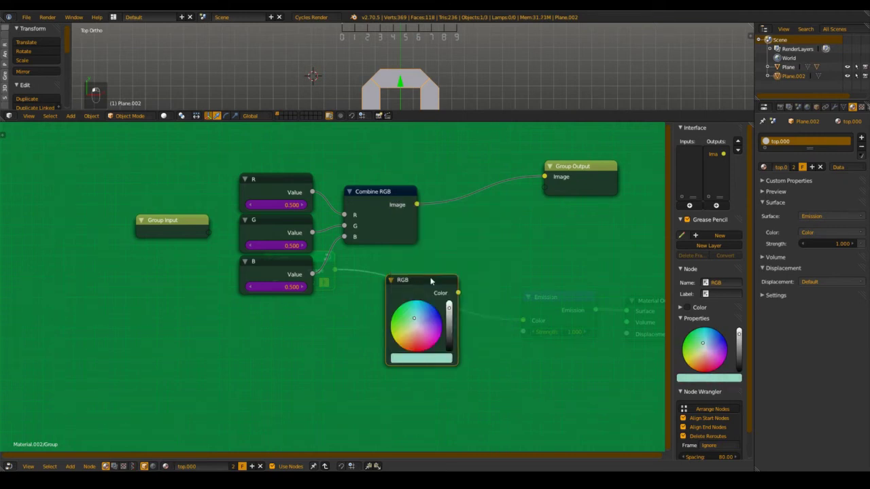
key("Delete")
Adjust Combine RGB's position inside the group, move the Color group node closer to Emission outside it, and save the file
left_click_drag(359, 248, 389, 221)
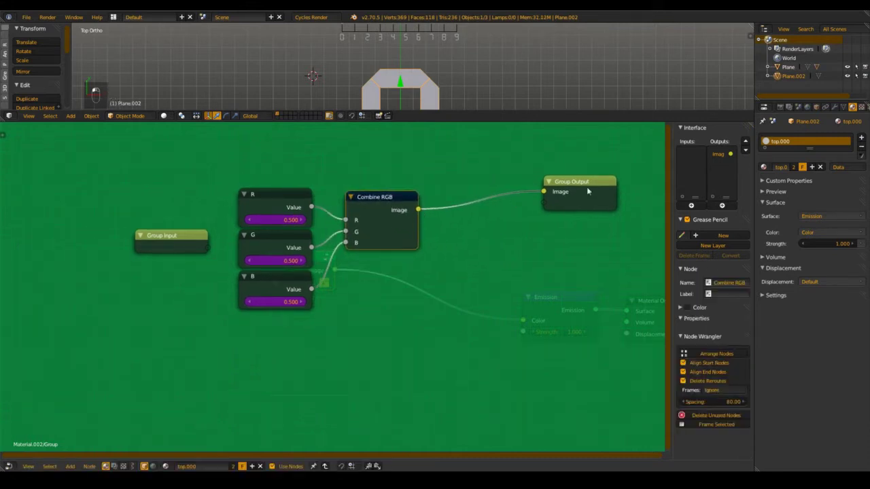
key("Tab")
left_click_drag(299, 273, 340, 290)
key("ctrl+s")
Examine the Color group's internal nodes and the 0–9 slider control above the digit in the 3D view
key("Tab")
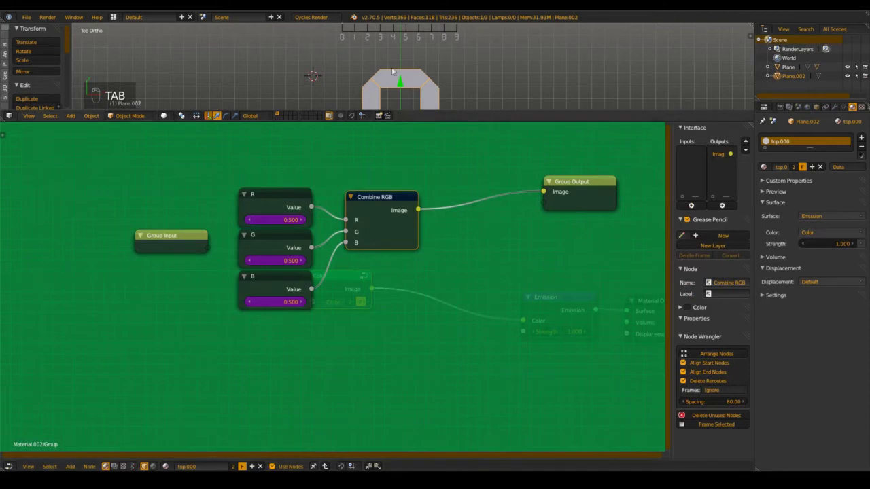
scroll(251, 247, "down", 4)
scroll(306, 226, "up", 3)
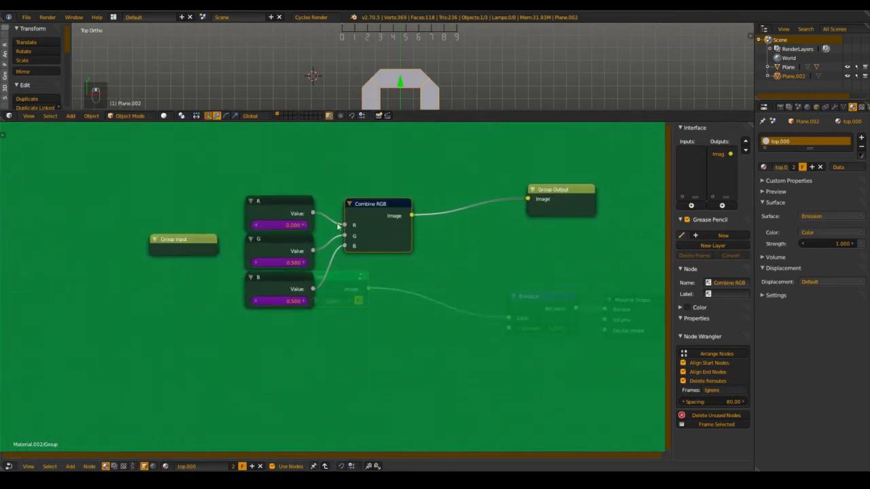
middle_click_drag(294, 223, 311, 245)
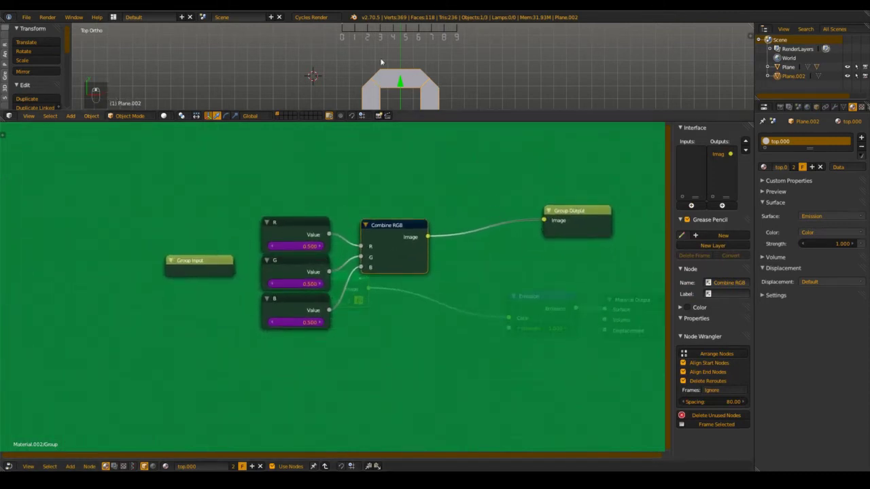
scroll(379, 71, "down", 4)
middle_click_drag(378, 71, 380, 79, "shift")
scroll(378, 78, "down", 2)
right_click(357, 59)
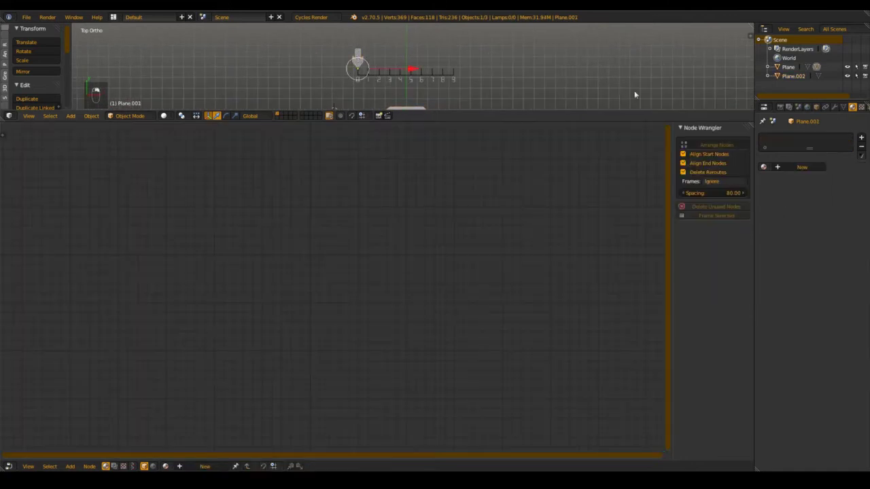
scroll(374, 86, "up", 3)
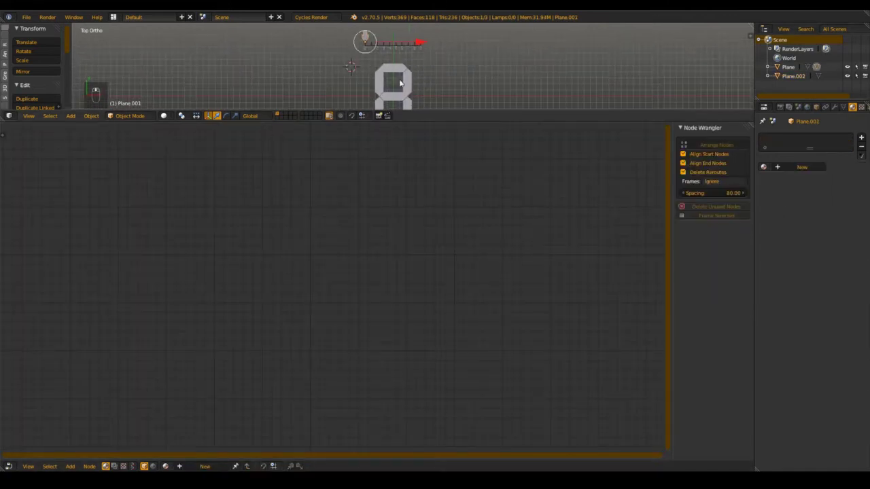
Select the digit mesh Plane.002 to bring back the top.000 nodes, and save over number display.blend
right_click(400, 83)
key("Home")
key("ctrl+s")
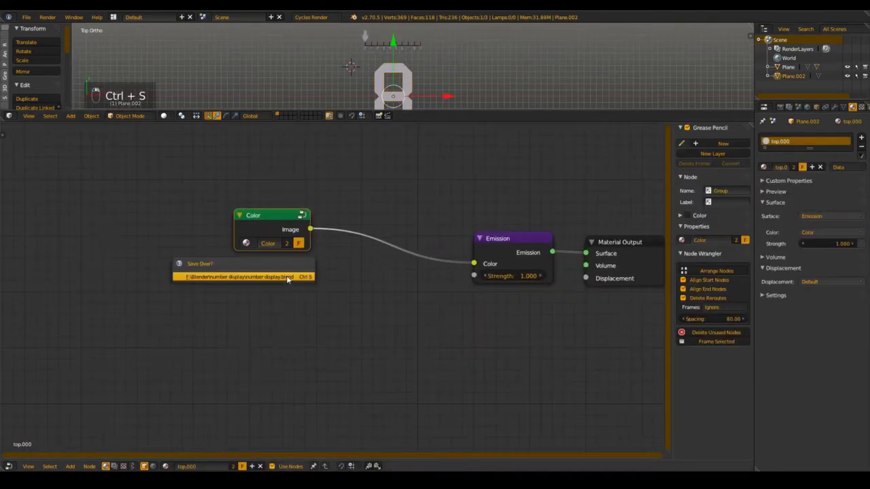
left_click(286, 277)
Add a driver to the Emission node's Strength, bring the Color and Emission nodes close together, and save the file
left_click_drag(273, 218, 345, 265)
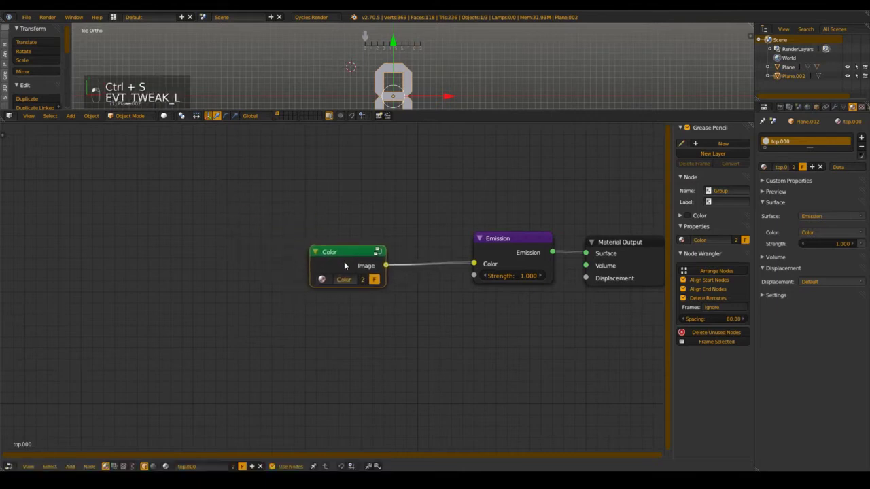
right_click(513, 274)
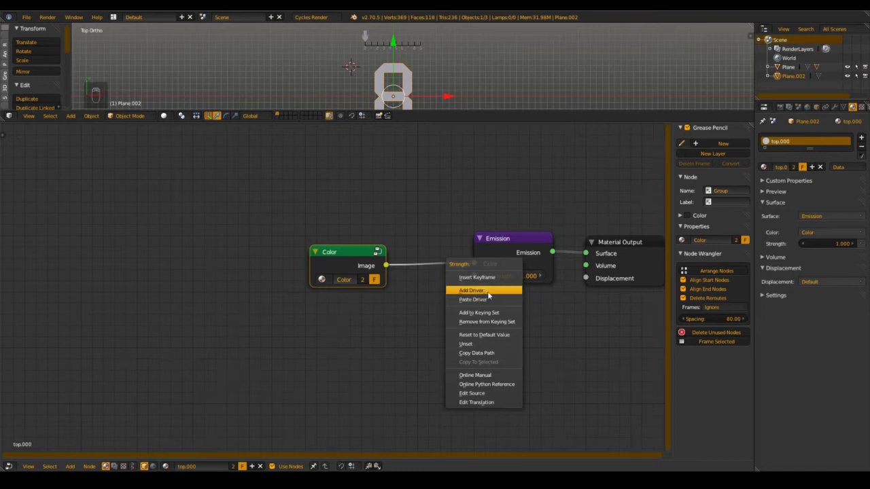
left_click(488, 291)
left_click_drag(497, 252, 460, 256)
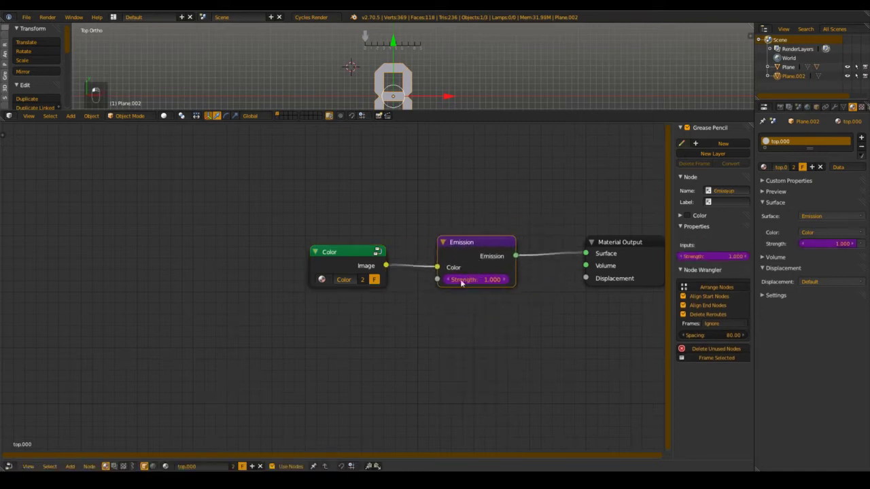
key("ctrl+s")
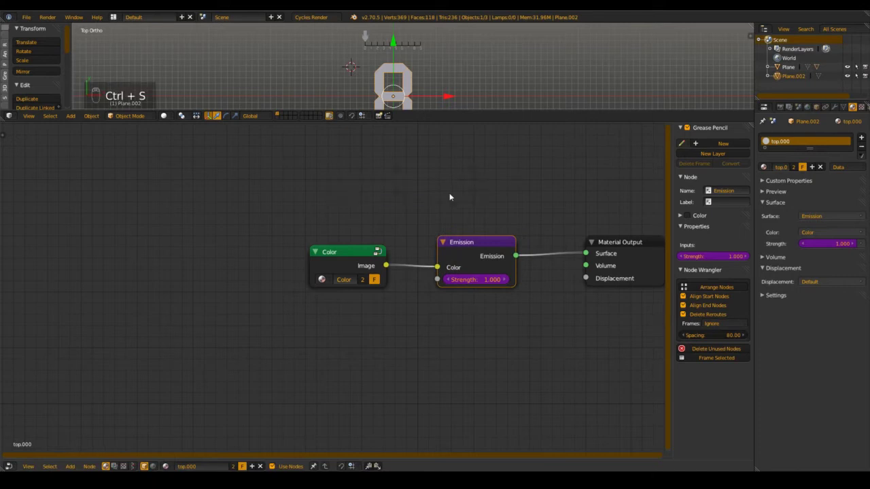
key("ctrl+s")
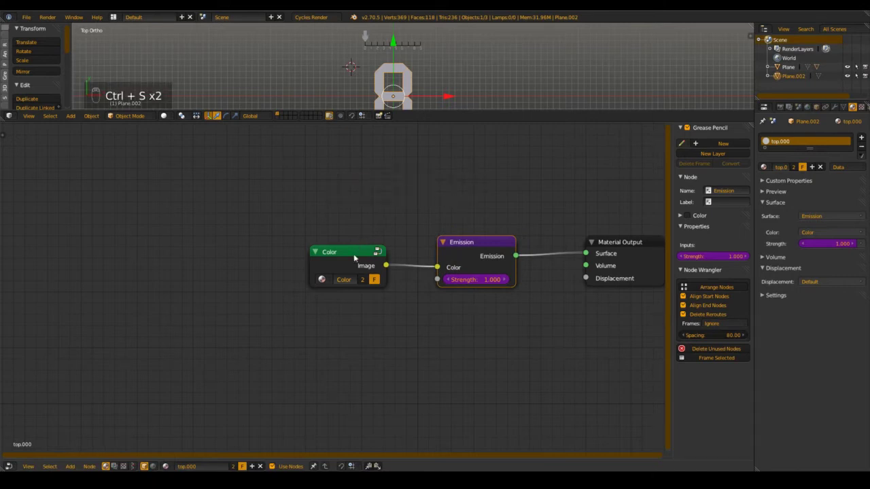
Shift the Color and Emission nodes away from Material Output, and expand the outliner over the properties editor
left_click_drag(354, 258, 323, 259)
left_click_drag(475, 262, 432, 241)
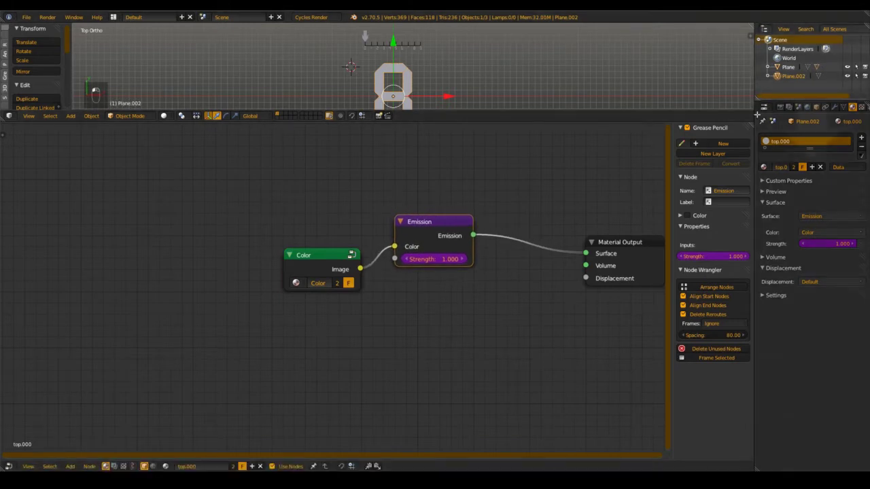
left_click_drag(764, 101, 809, 200)
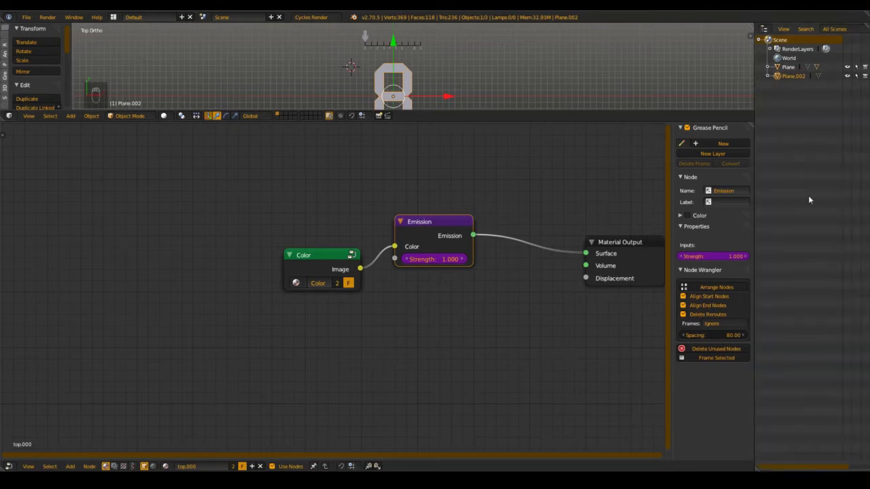
Switch the outliner area to the Graph Editor, widen it to about half the window, and set it to Drivers mode
key("shift+F6")
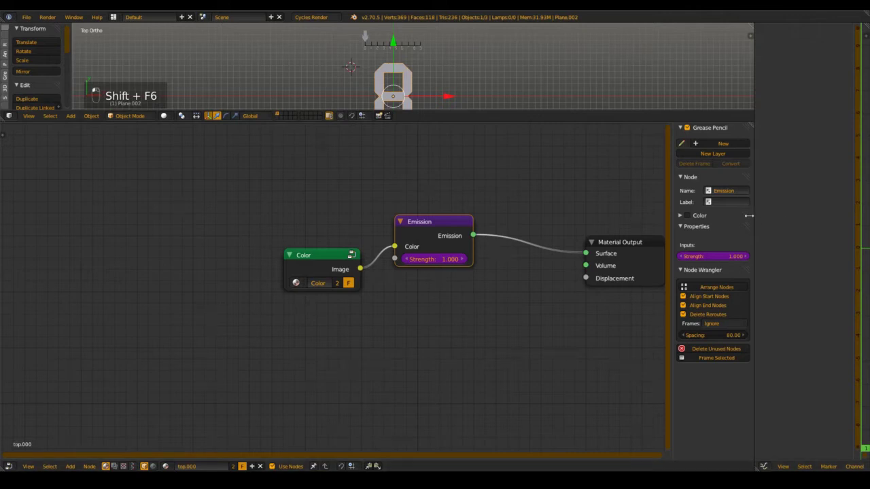
left_click_drag(753, 215, 453, 228)
left_click(605, 467)
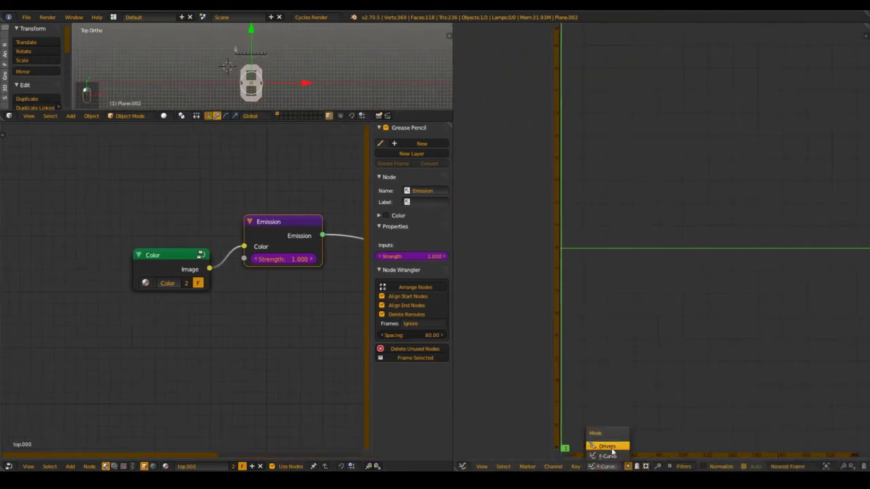
left_click(608, 447)
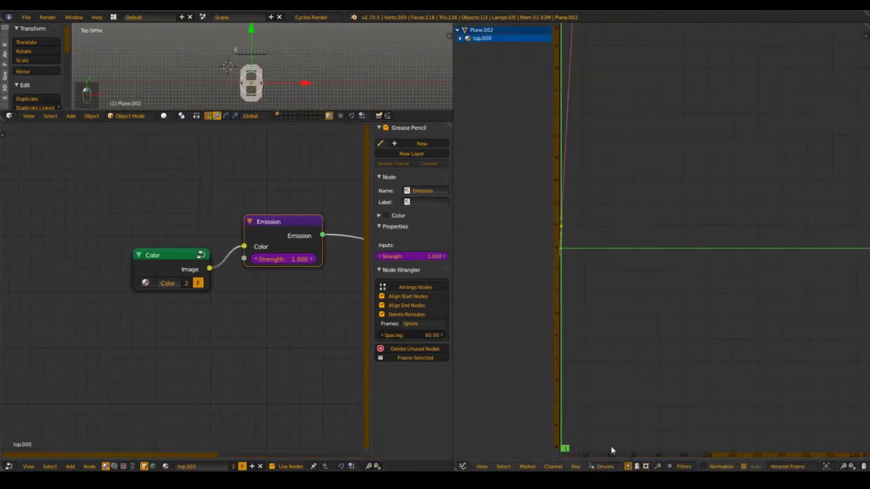
Expand top.000 down to the Default Value (Strength) driver, show its driver settings, and widen them across the graph area
left_click(462, 39)
left_click(464, 46)
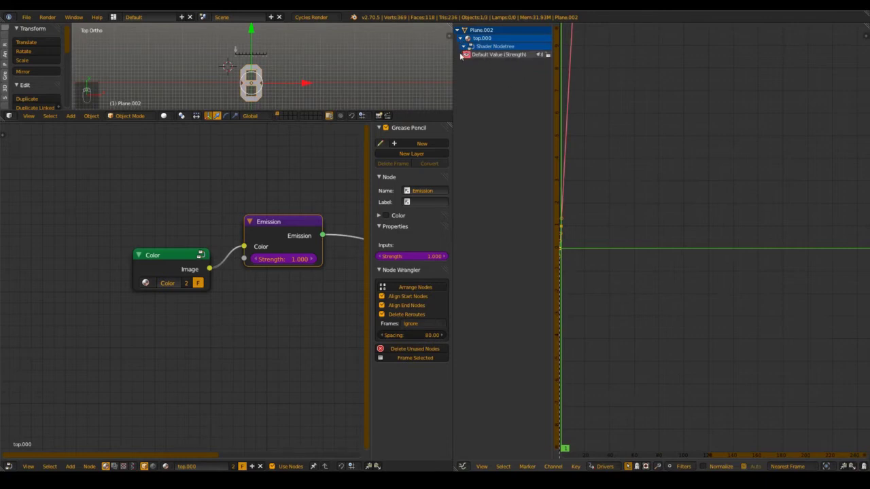
key("n")
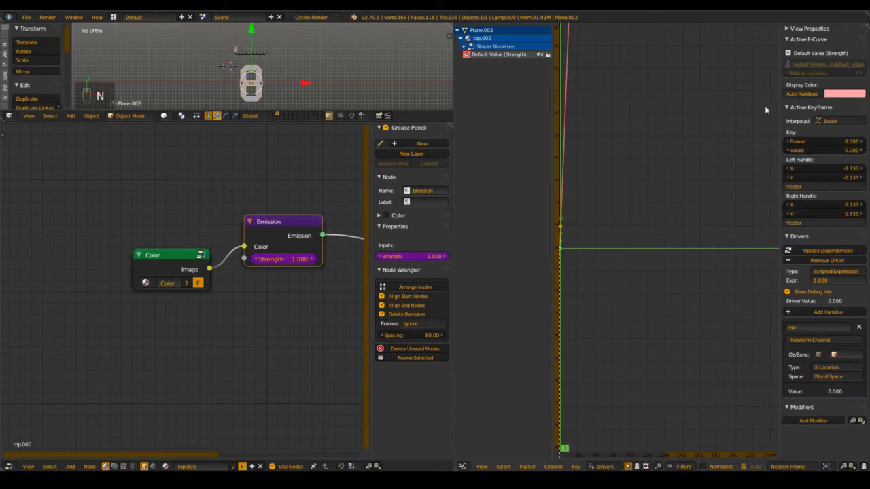
left_click_drag(778, 106, 557, 112)
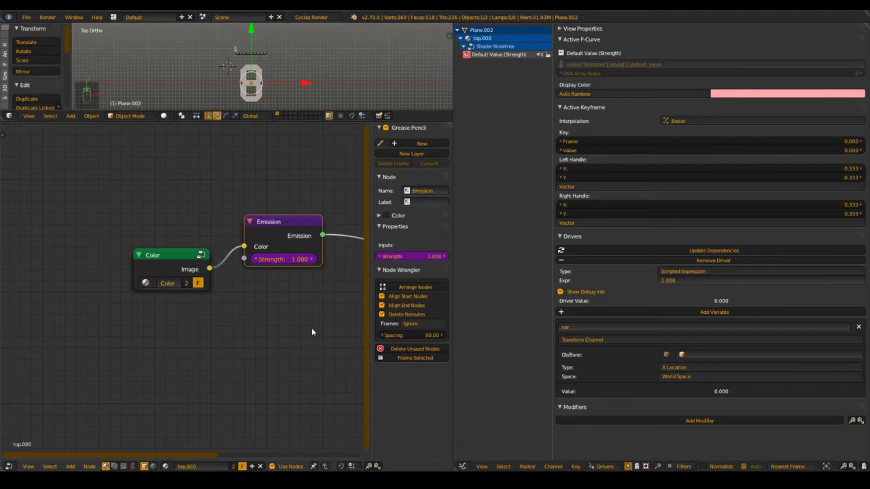
Reposition the Emission node up and to the right of the Color node in the top.000 node tree
scroll(249, 241, "down", 4)
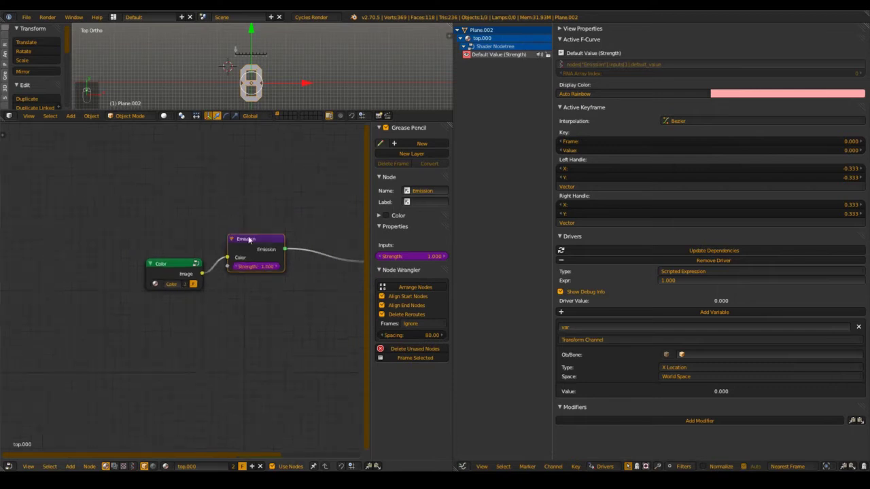
middle_click_drag(249, 241, 239, 269)
scroll(228, 265, "up", 5)
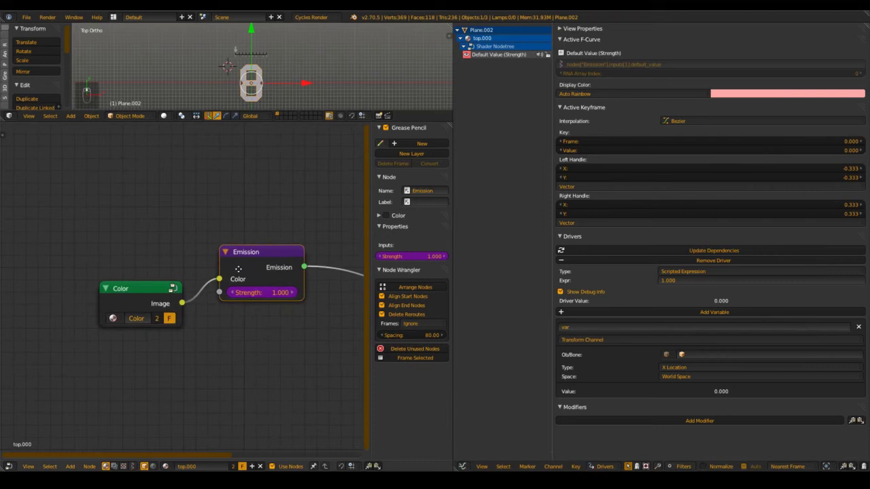
left_click_drag(238, 253, 261, 194)
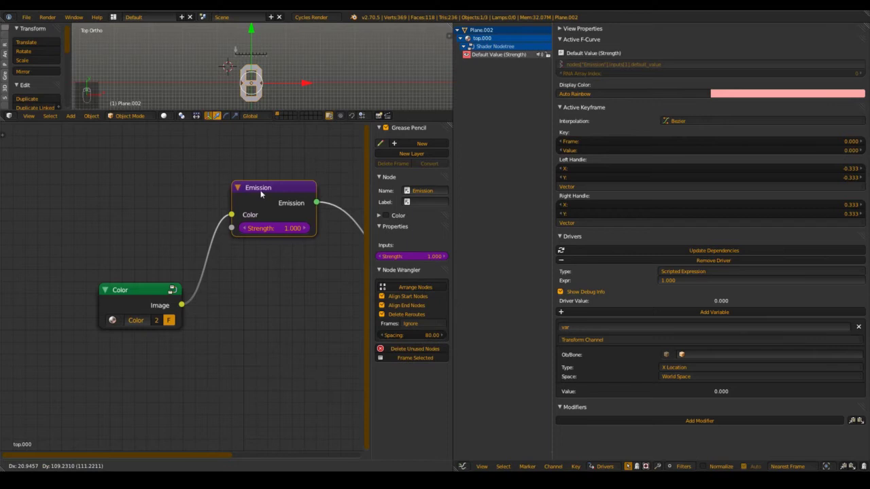
left_click_drag(261, 194, 259, 196)
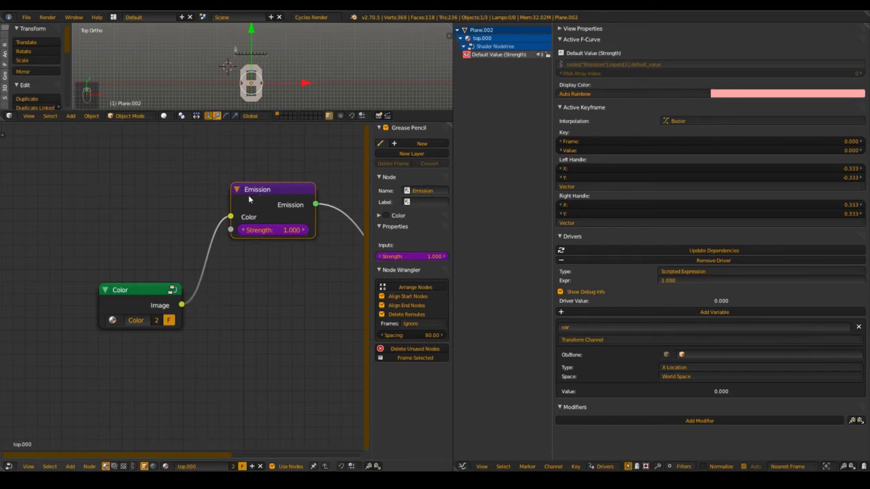
left_click_drag(248, 194, 237, 223)
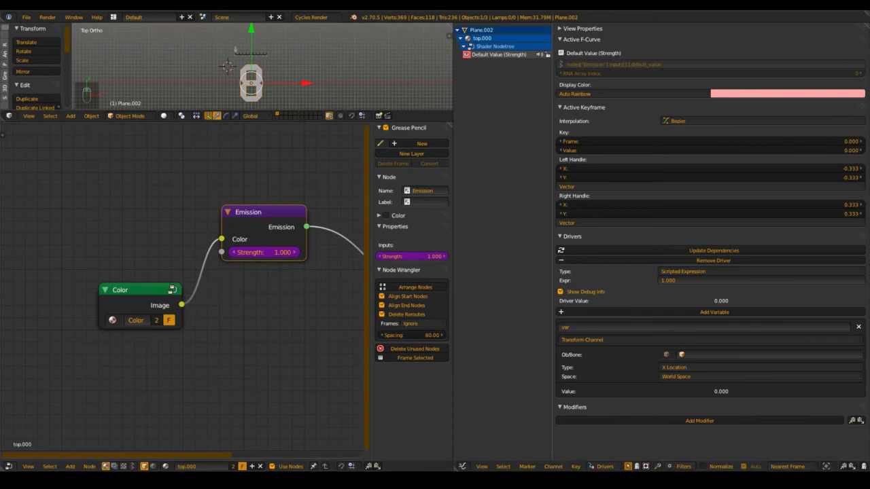
Split the driver editor area horizontally and turn the lower part into a Properties editor showing the object settings
left_click_drag(457, 470, 502, 194)
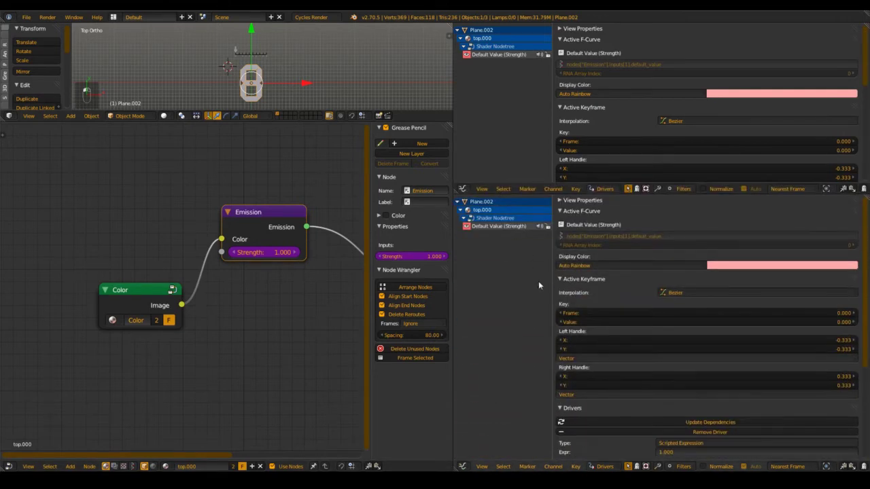
key("shift+F7")
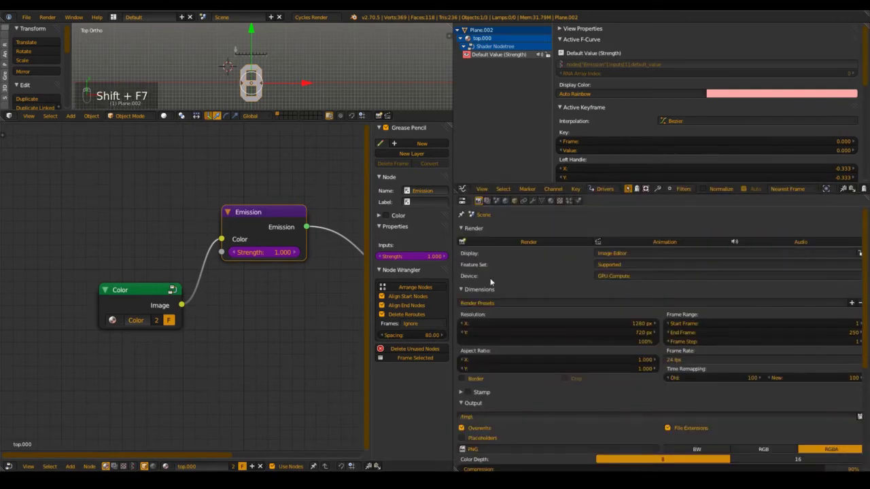
left_click(514, 200)
Collapse the Groups, Relations, Display, Duplication and Transform sections of the object settings
scroll(523, 427, "down", 8)
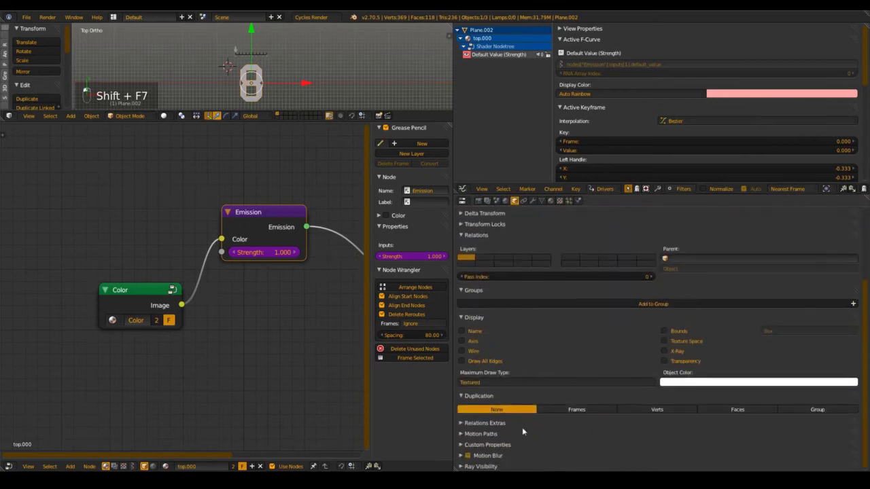
left_click(480, 289)
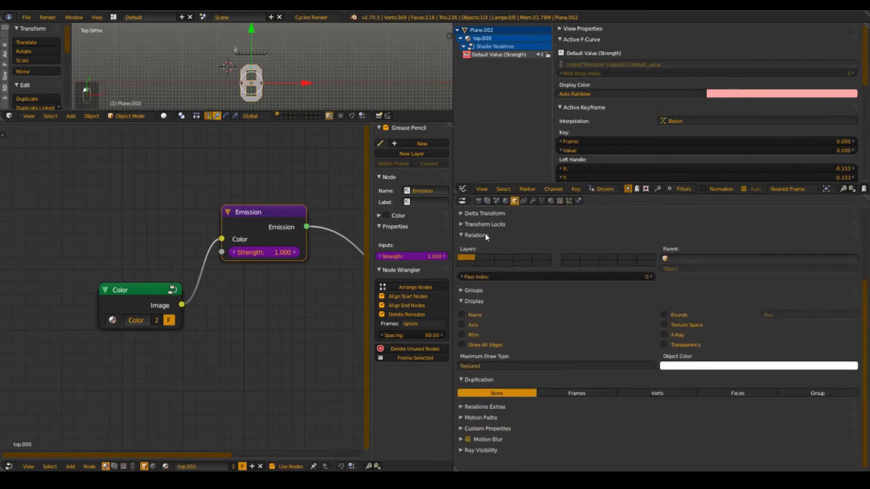
left_click(479, 236)
left_click(485, 256)
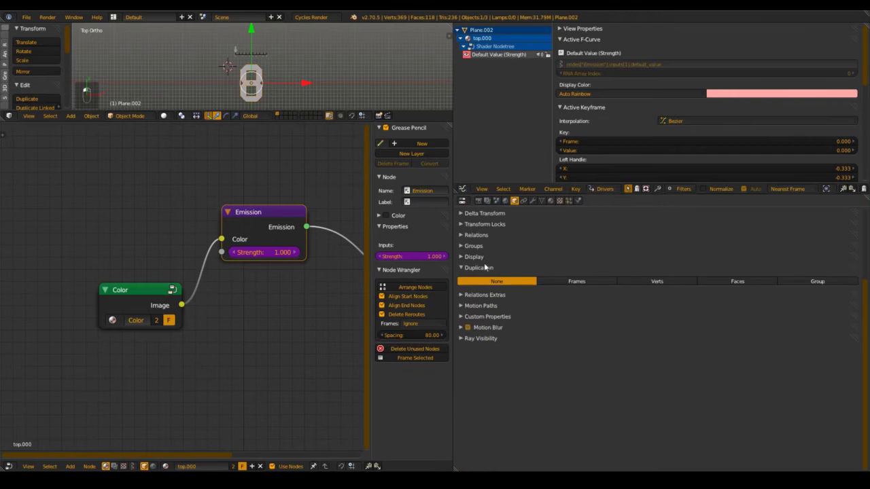
left_click(486, 267)
scroll(496, 293, "up", 4)
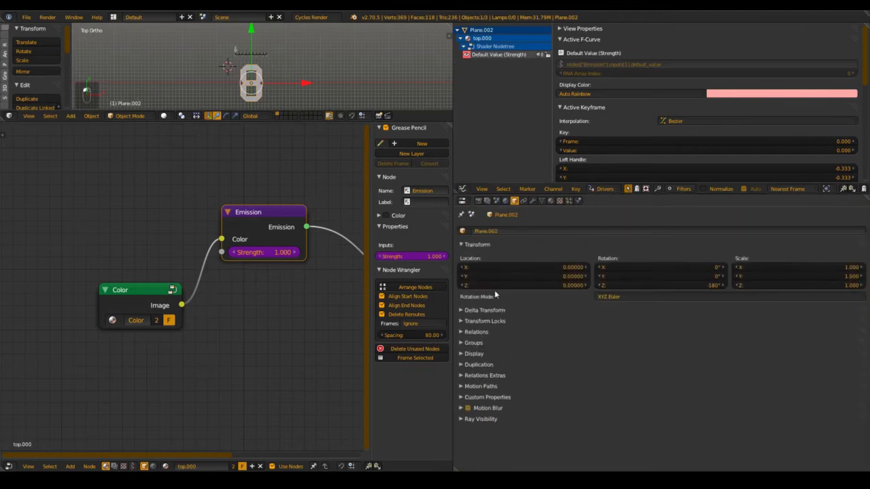
left_click(474, 244)
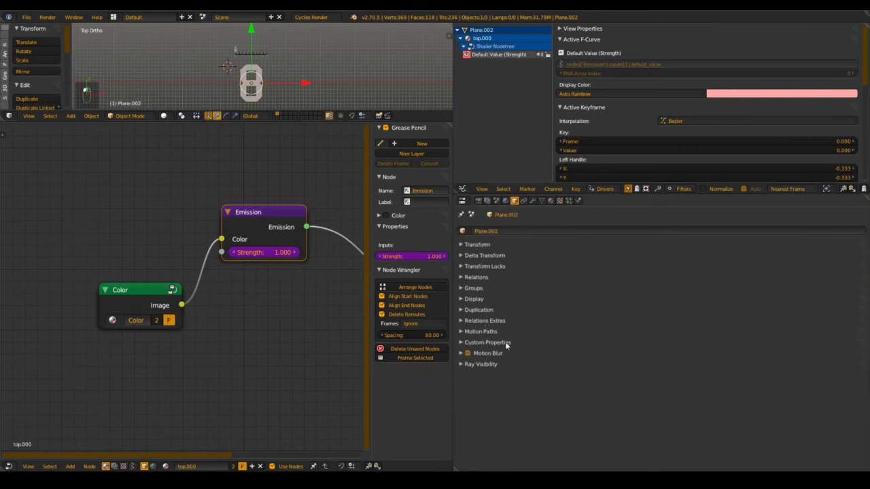
scroll(249, 67, "up", 4)
middle_click_drag(260, 71, 294, 51, "shift")
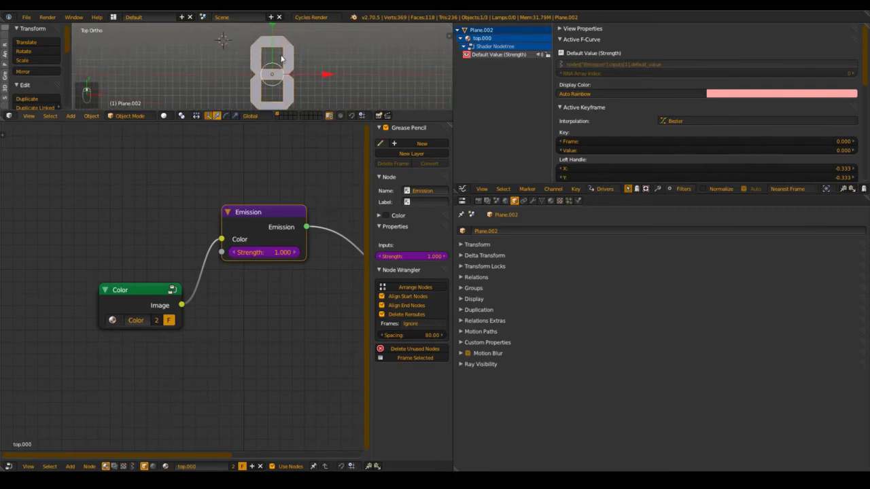
key("g")
right_click(293, 55)
scroll(298, 71, "down", 5)
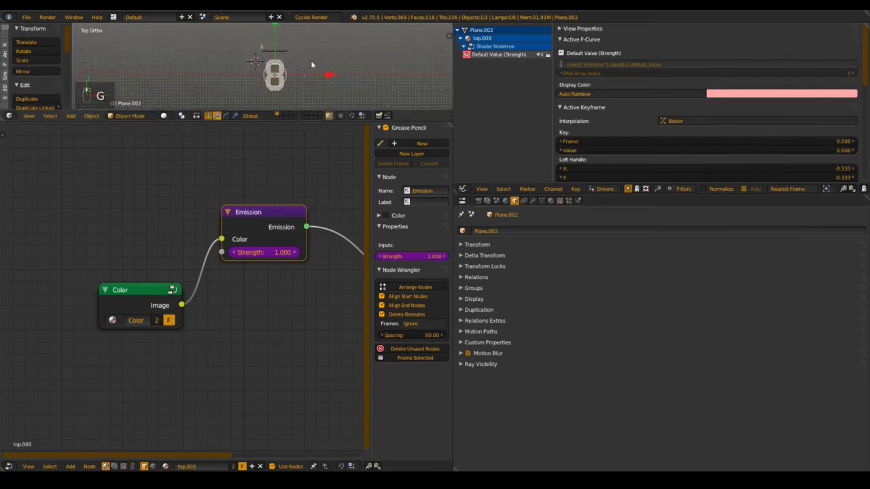
scroll(312, 66, "up", 5)
middle_click_drag(314, 93, 304, 79, "shift")
key("g")
right_click(310, 82)
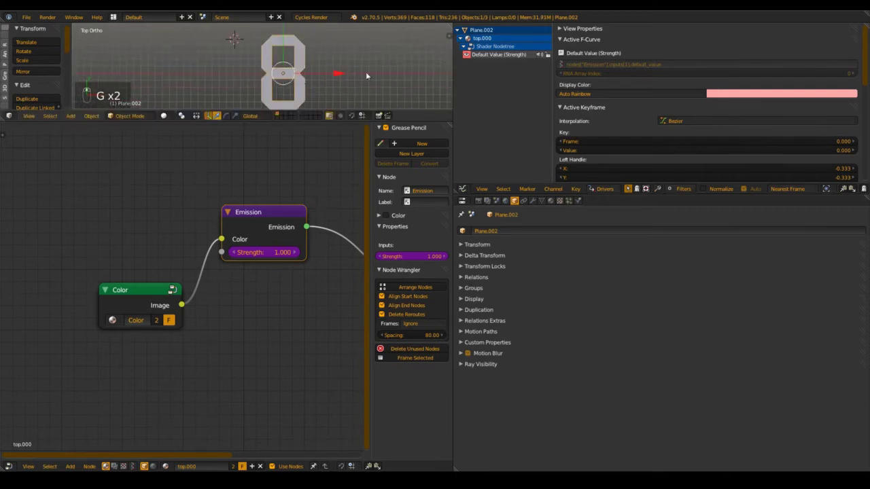
Rename the digit mesh as Number.000 in the 3D view's item properties, with the Transform section collapsed
key("n")
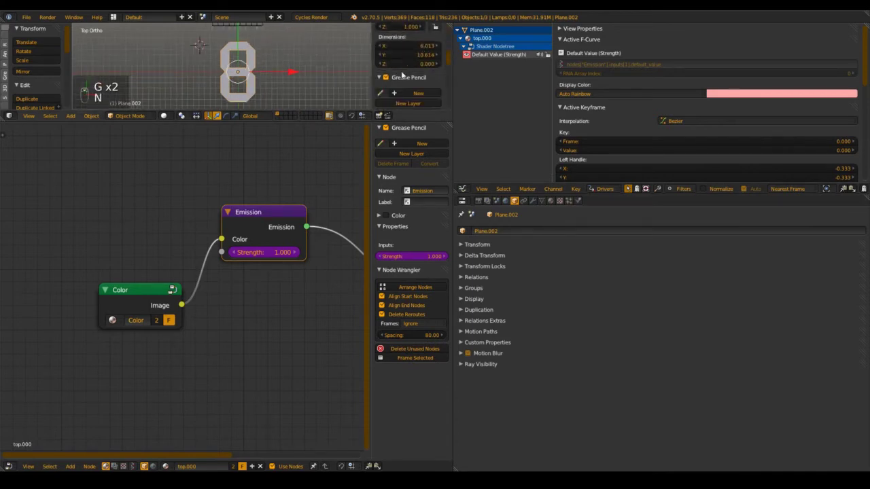
left_click(388, 29)
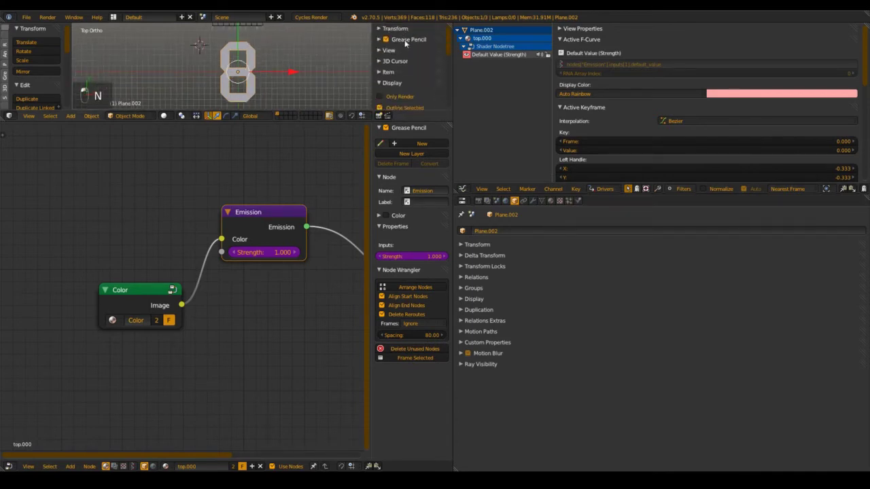
left_click(390, 72)
double_click(404, 85)
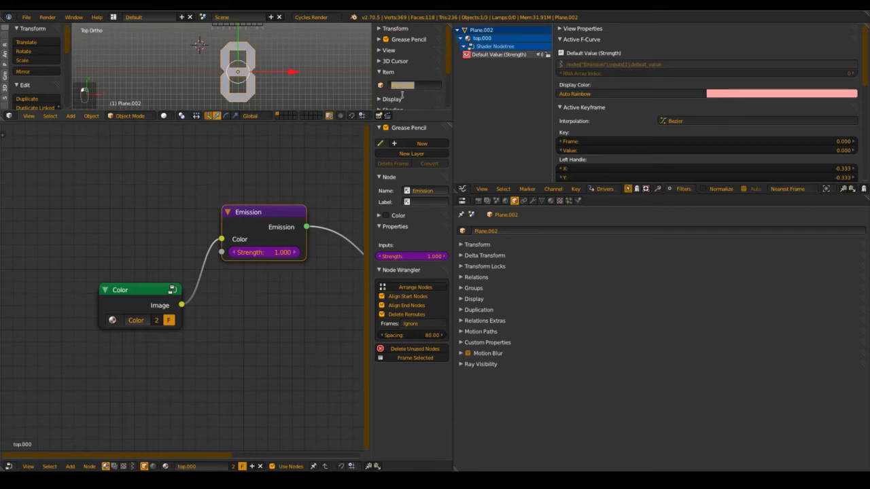
type("Number.000")
key("Return")
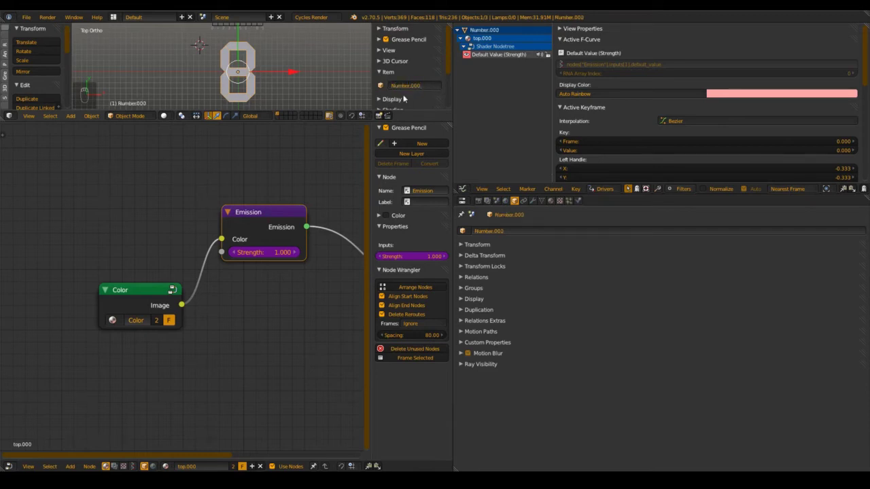
Select the 0–9 scale above the digit and rename it as Sliter_numbers
middle_click_drag(257, 38, 264, 58, "shift")
right_click(267, 44)
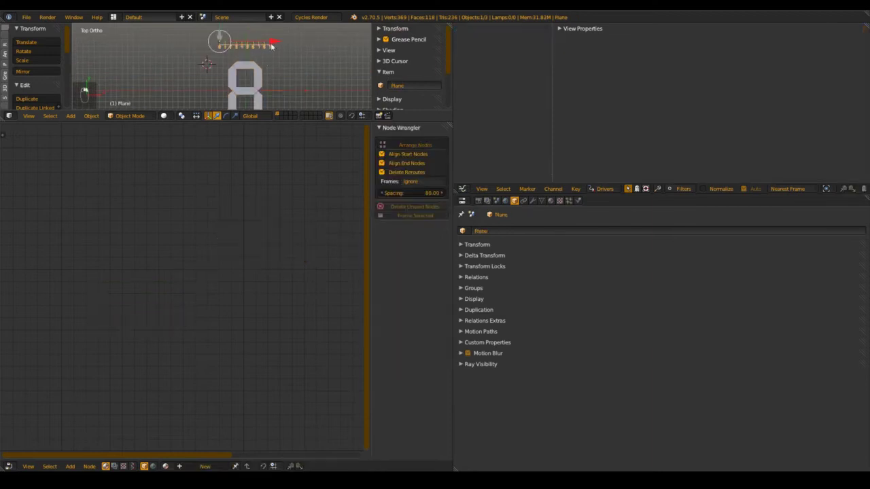
left_click(404, 88)
type("Sliter_numbers")
key("Return")
Add the suffix .000 to the 0–9 scale's object name and save over the existing file
left_click(438, 85)
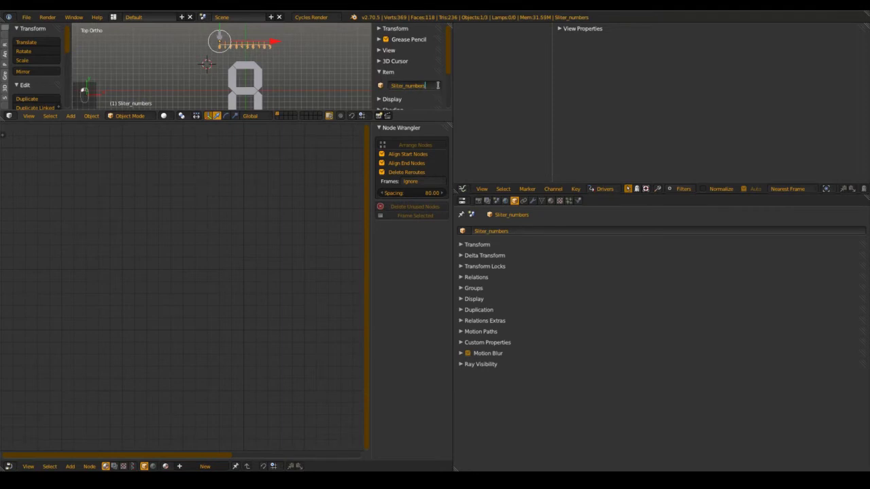
type(".00")
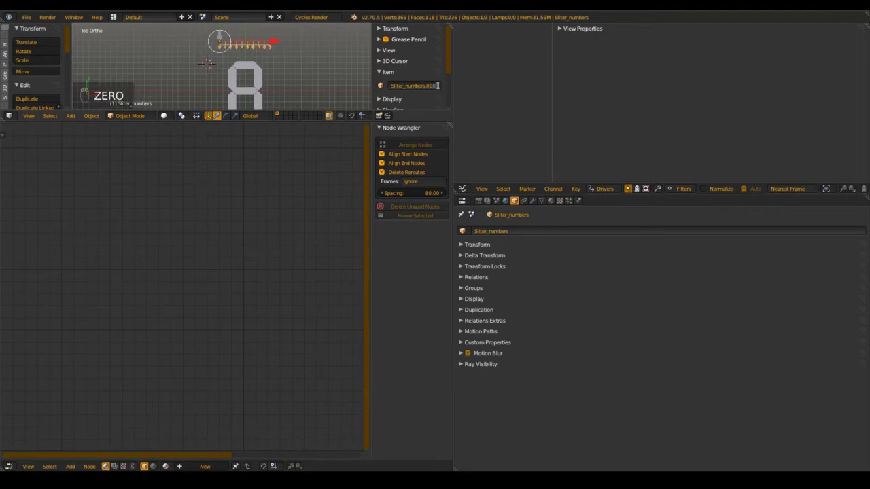
type("0")
key("Return")
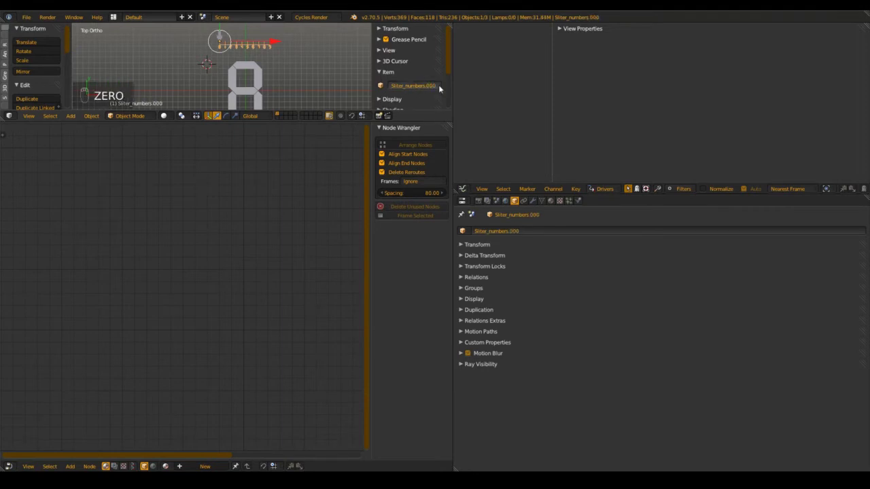
key("ctrl+s")
left_click(294, 84)
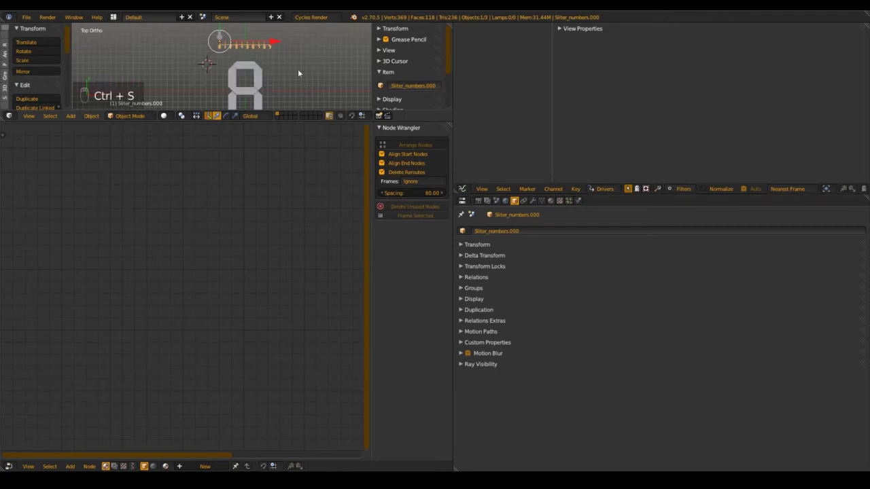
Select the pointer above the 0 on the scale, rename it as Sliter.000, and save over the existing file
scroll(297, 69, "up", 3)
right_click(231, 60)
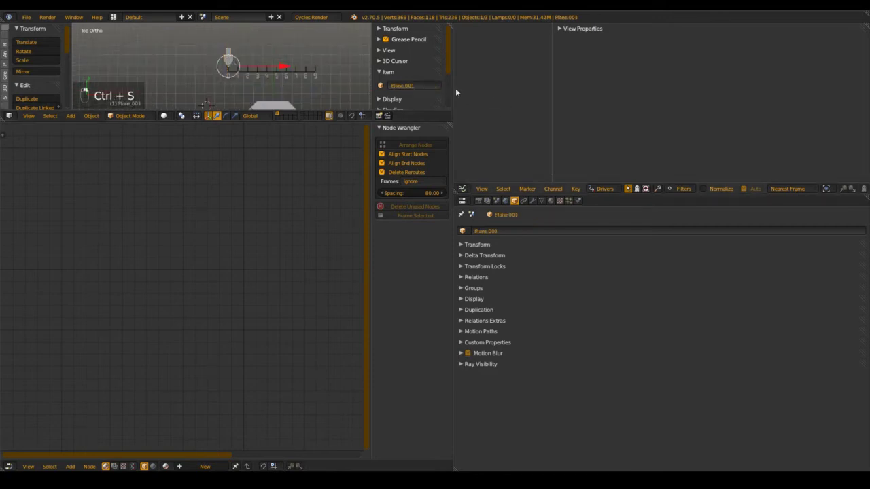
left_click(424, 85)
type("S")
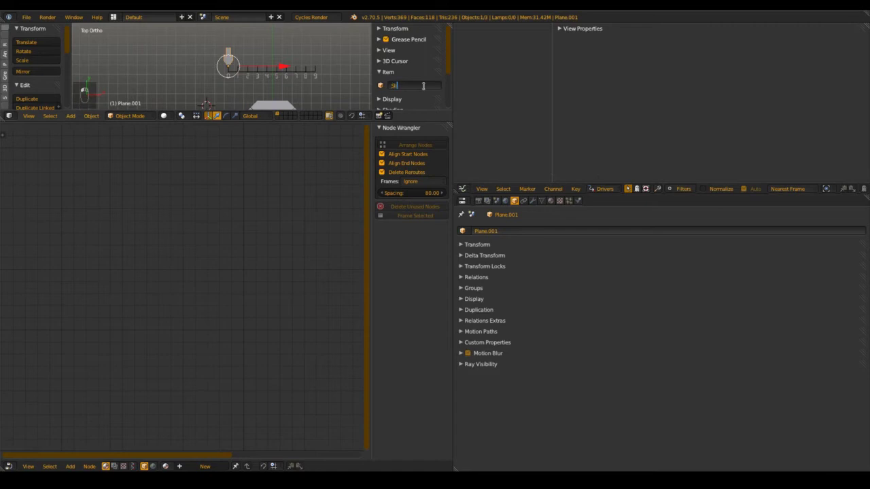
type("lider.000")
key("Return")
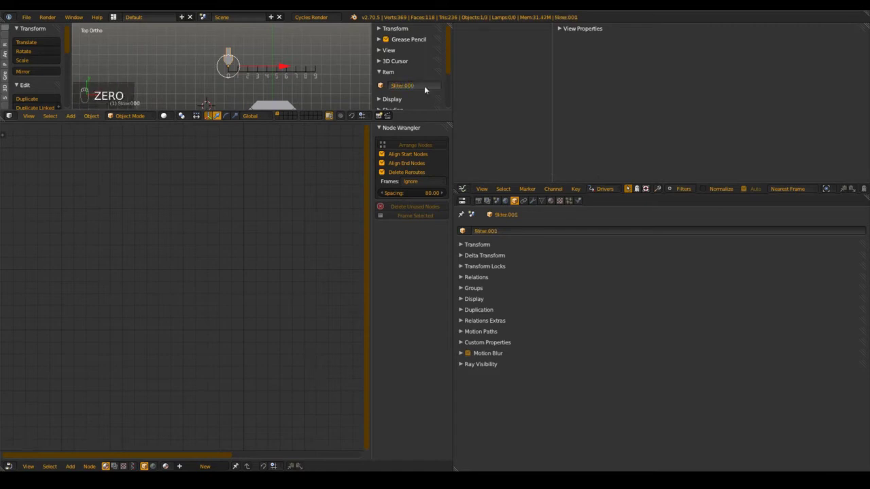
key("ctrl+s")
left_click(424, 86)
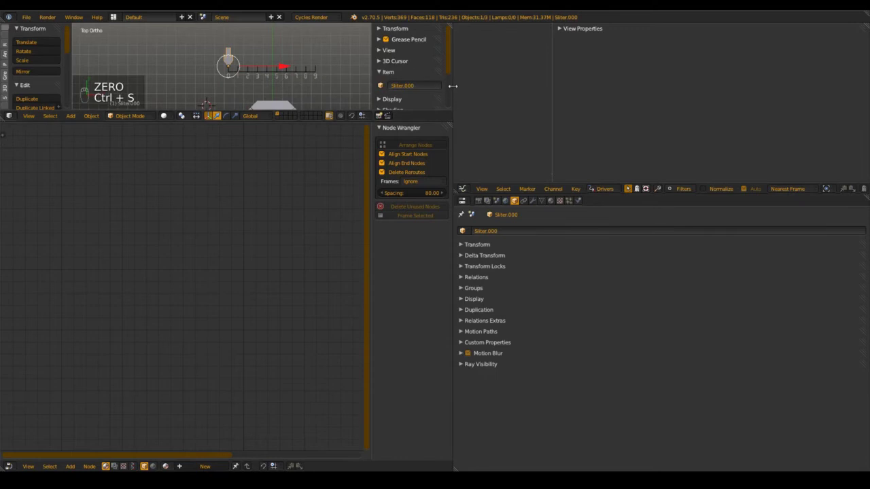
Keep the pointer's name as Sliter.000, collapse the Item section in the 3D view, and save the file
left_click(401, 85)
left_click(421, 84)
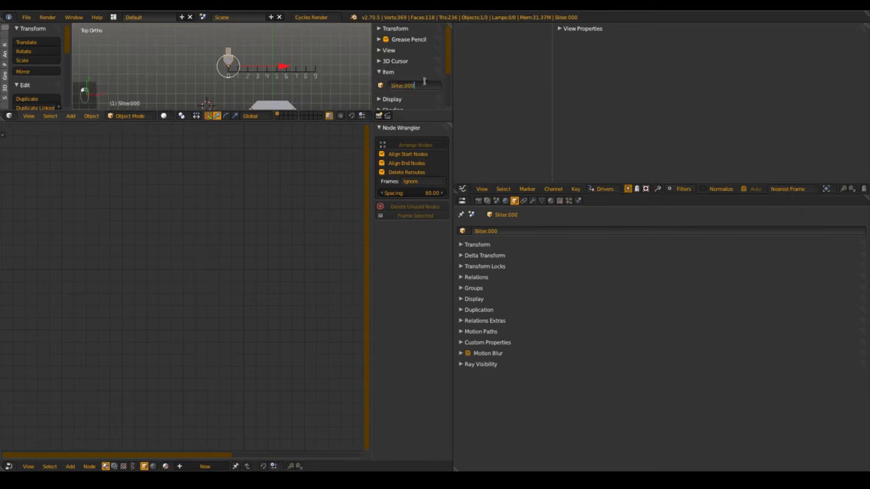
key("Return")
left_click(402, 71)
key("ctrl+s")
left_click(328, 77)
scroll(327, 77, "down", 5)
middle_click_drag(268, 88, 259, 60, "shift")
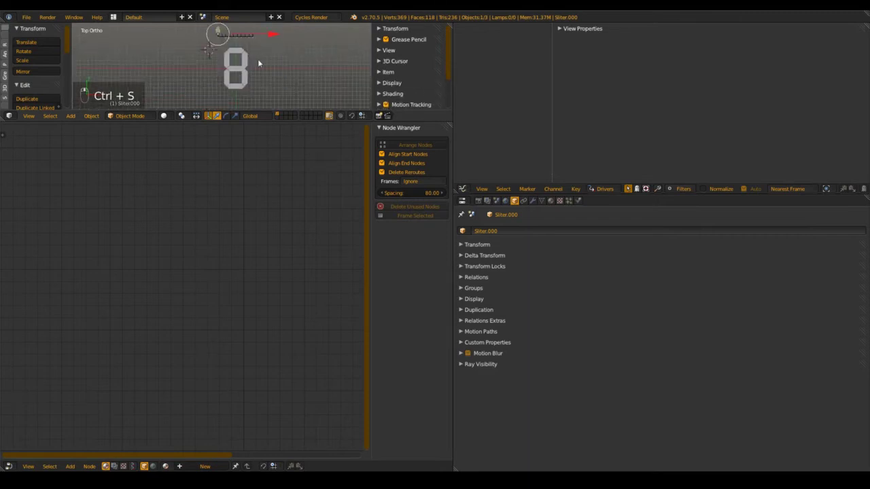
key("ctrl+s")
Select the Number.000 digit mesh and add ten custom properties to the object
right_click(239, 86)
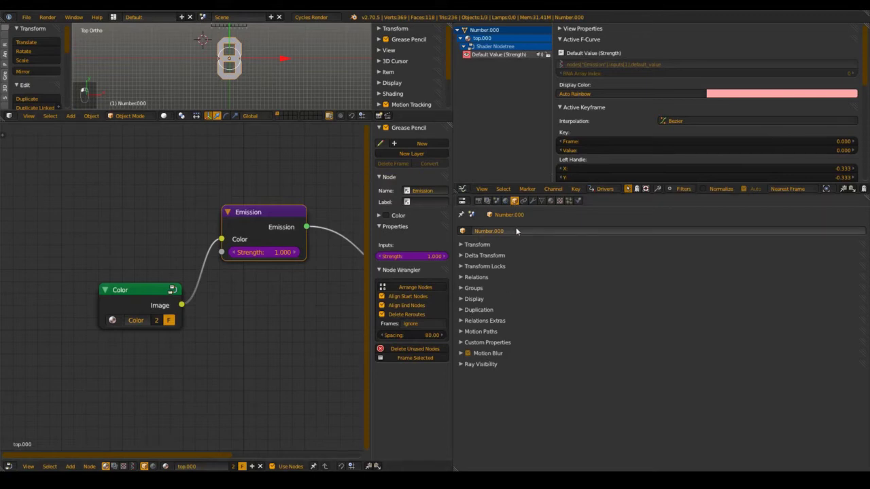
left_click(462, 202)
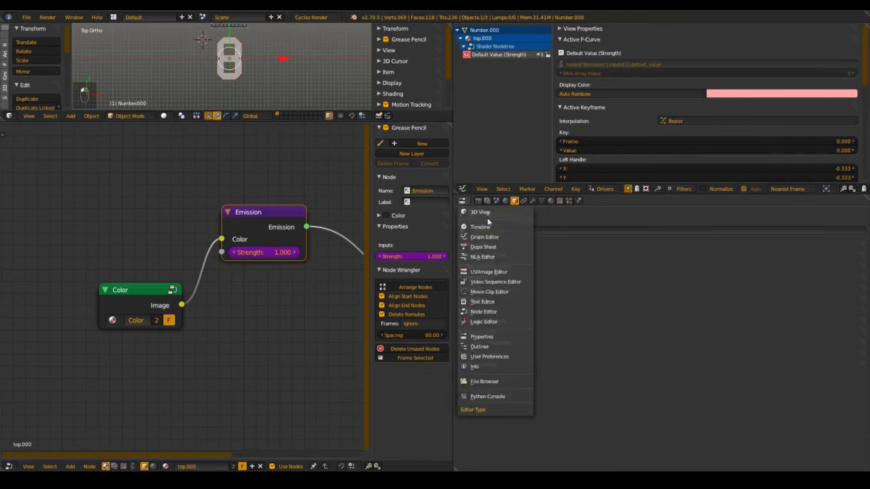
left_click(494, 338)
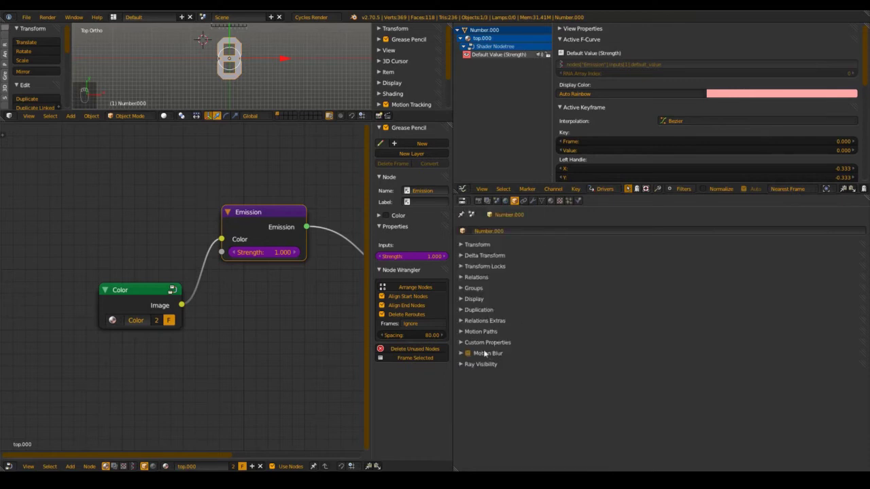
left_click(487, 343)
left_click(577, 356)
left_click(577, 355)
left_click(577, 356)
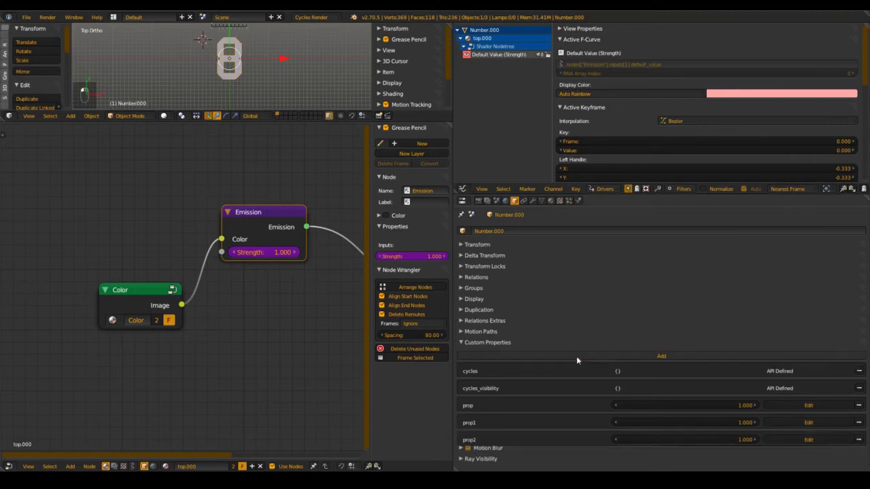
left_click(577, 356)
scroll(564, 306, "down", 3)
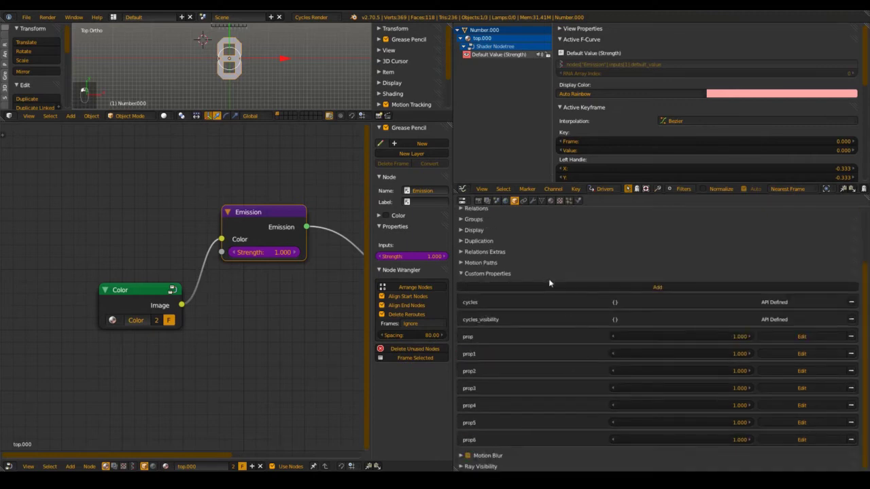
left_click(551, 284)
left_click(552, 284)
scroll(562, 283, "down", 2)
left_click(571, 252)
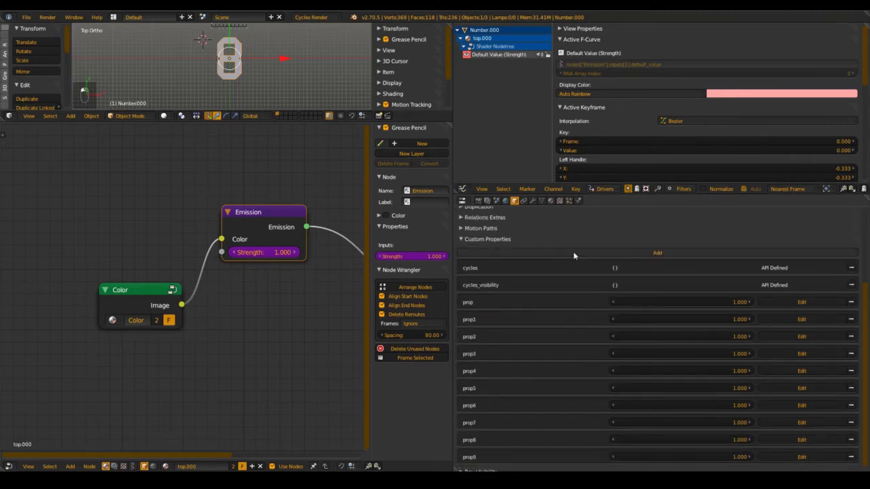
scroll(585, 300, "down", 1)
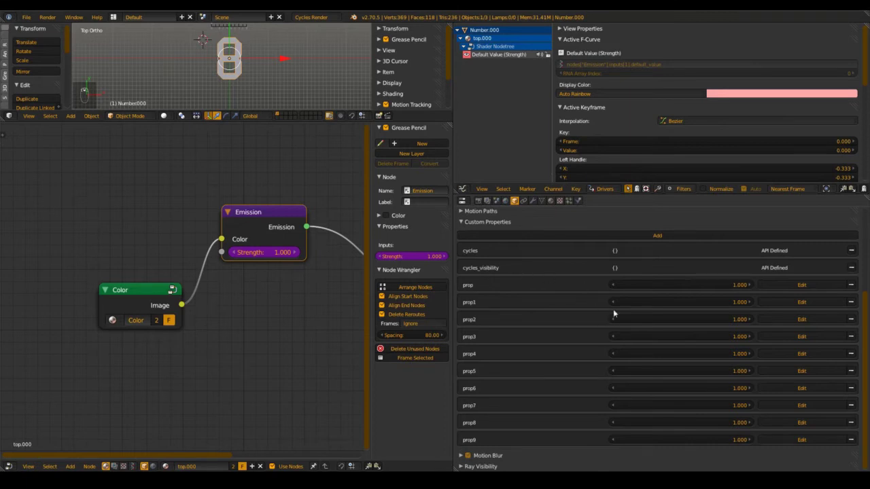
Rename the custom properties prop and prop1 as 0 and 1
left_click(799, 290)
left_click(823, 301)
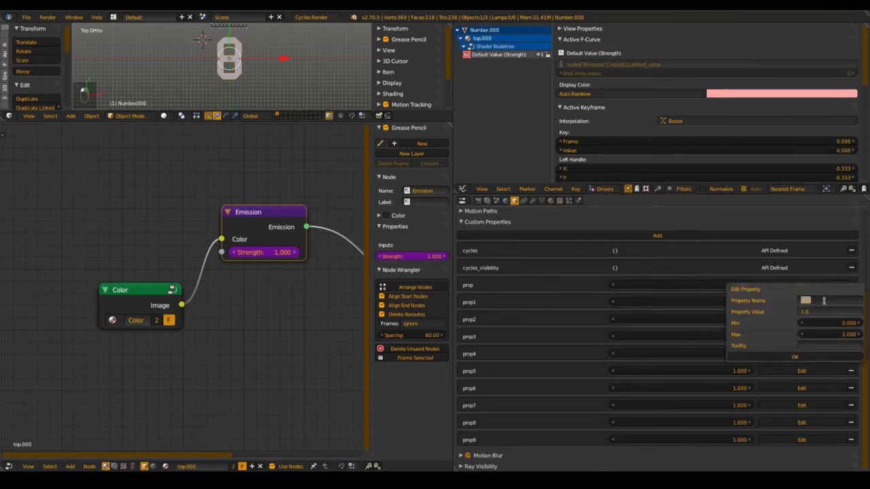
type("0")
key("Return")
left_click(797, 356)
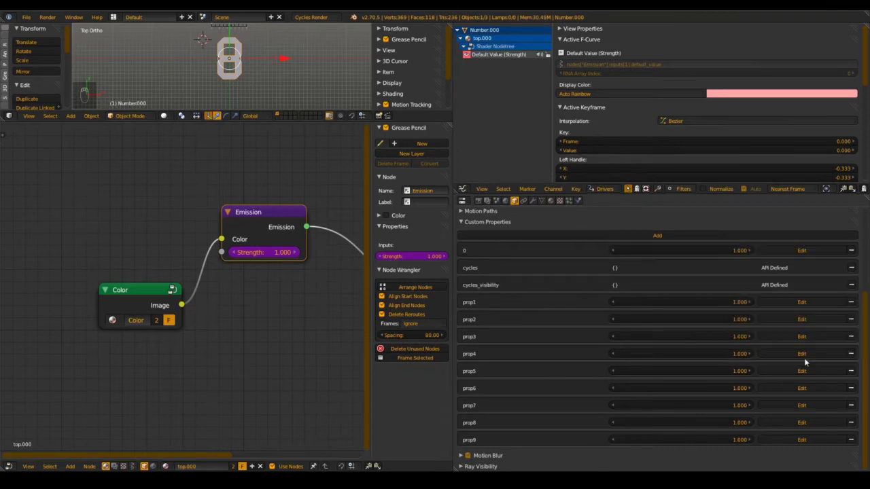
left_click(805, 301)
type("2")
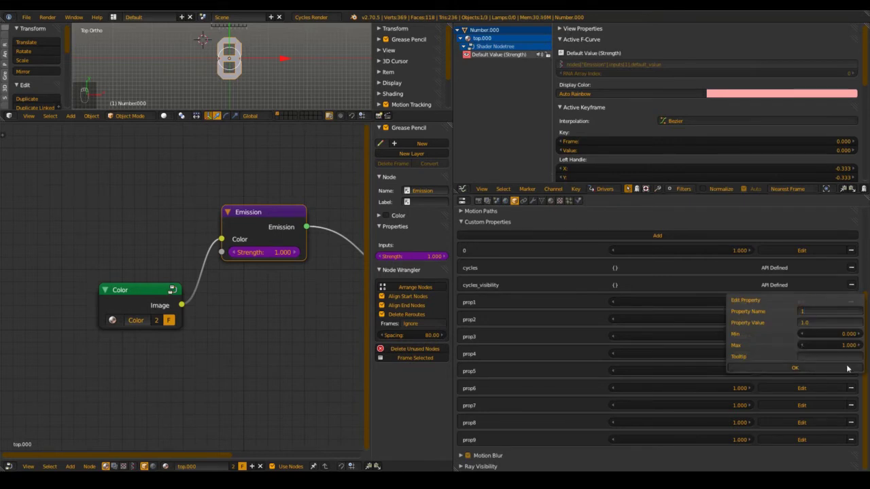
left_click(796, 368)
Rename the custom properties prop2 and prop3 as 2 and 3
left_click(816, 320)
left_click(828, 329)
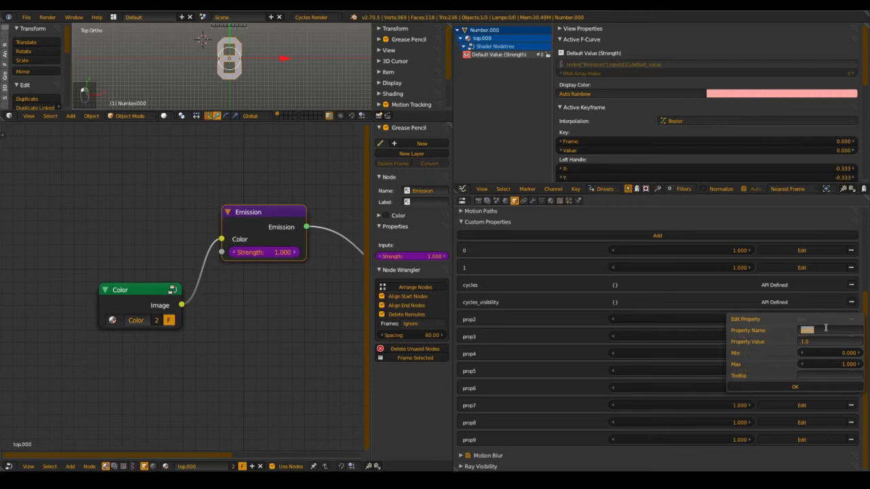
type("2")
left_click(796, 387)
left_click(809, 338)
left_click(823, 350)
type("3")
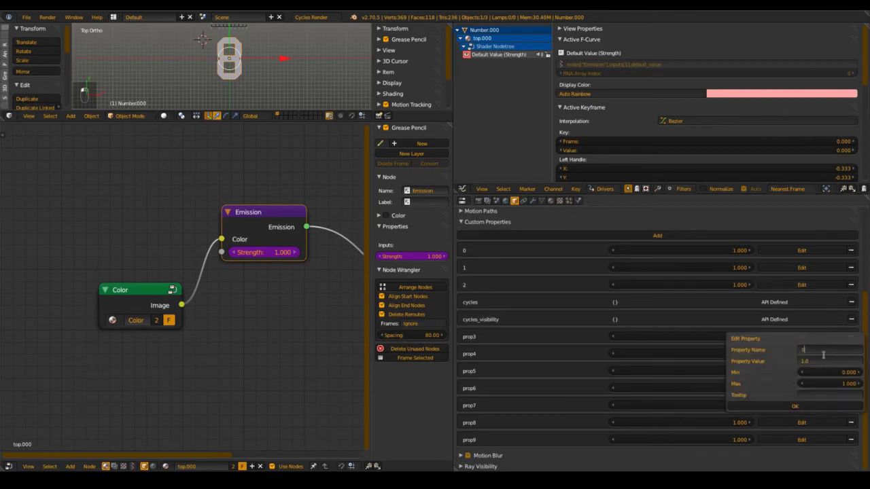
left_click(795, 406)
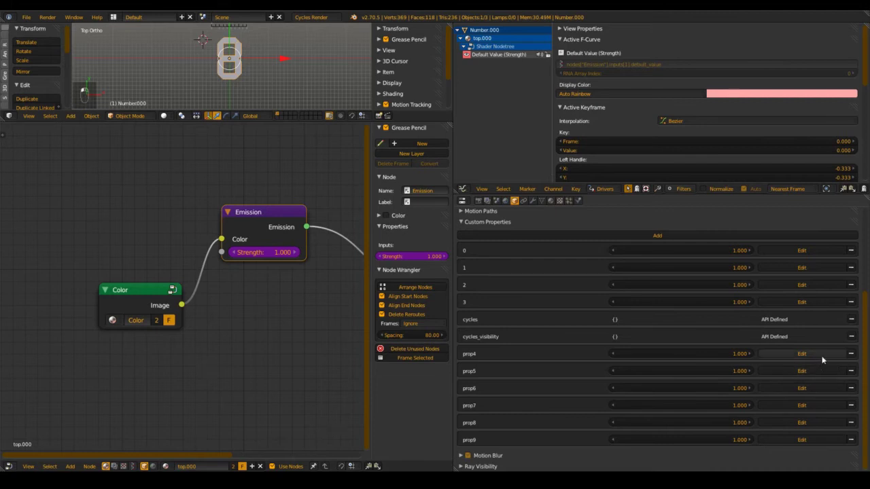
Rename the custom properties prop4 and prop5 as 4 and 5
left_click(819, 356)
left_click(824, 367)
type("4")
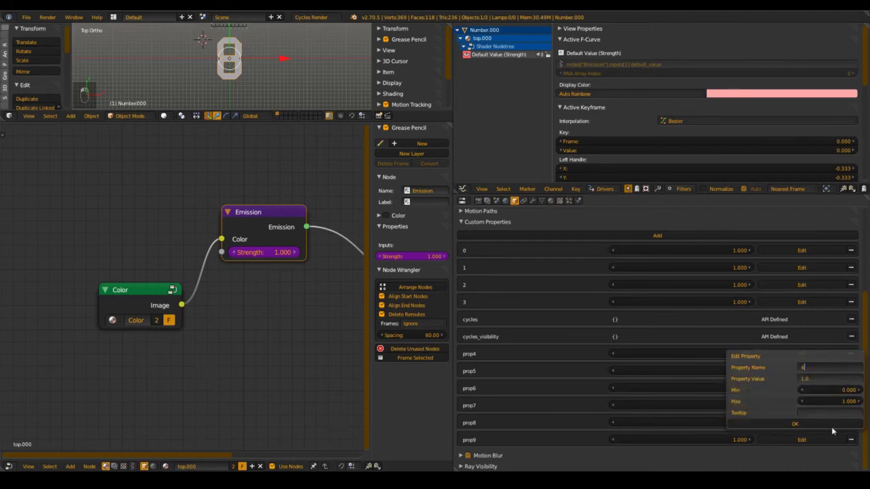
left_click(831, 425)
left_click(802, 371)
left_click(824, 382)
type("5")
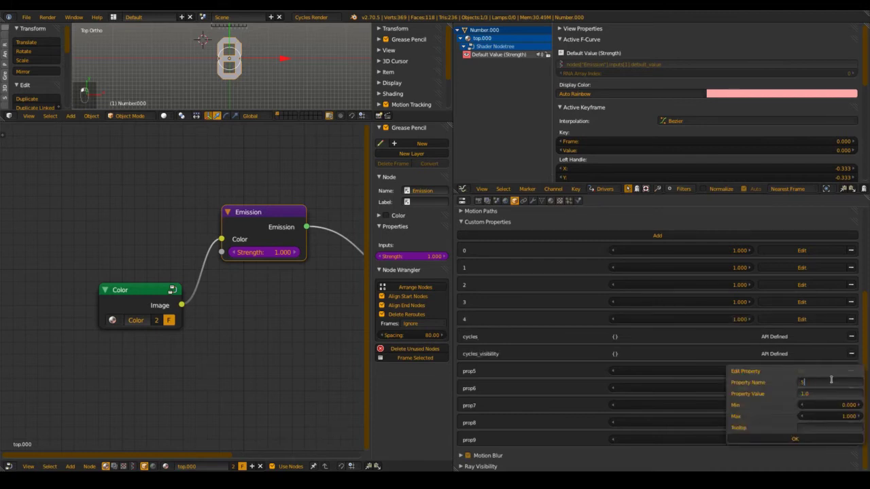
left_click(817, 439)
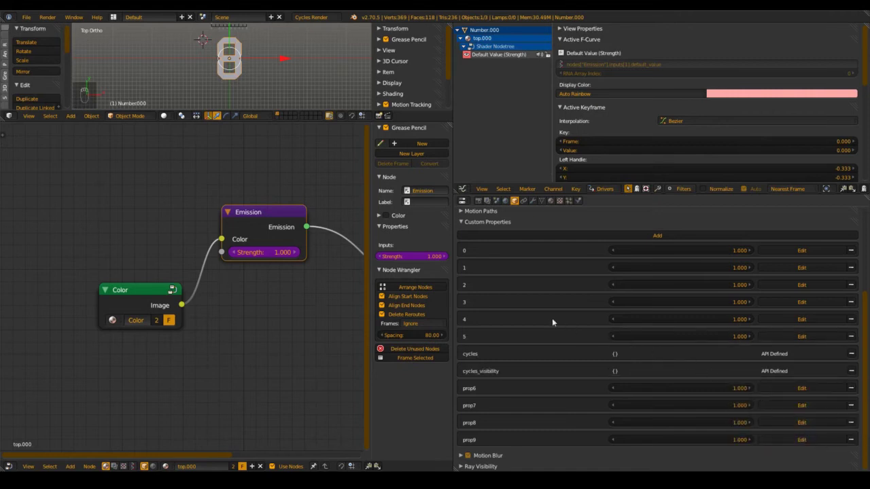
Rename the custom properties prop6 and prop7 as 6 and 7
left_click(801, 388)
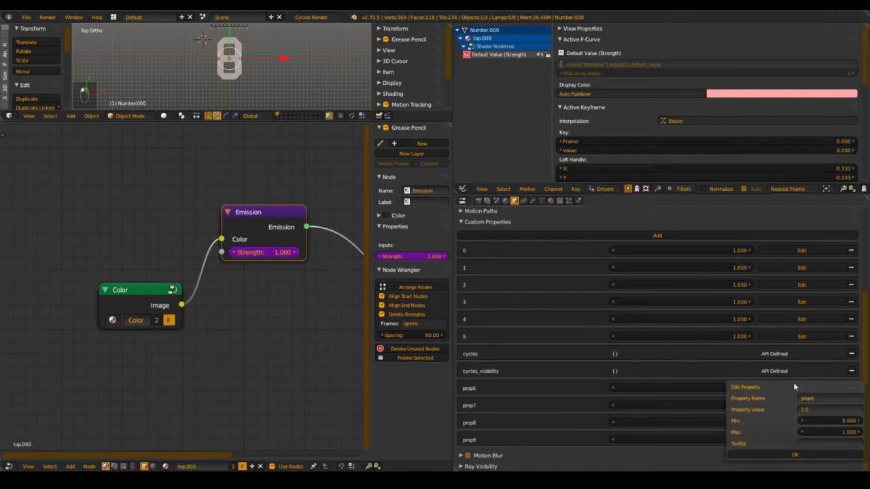
left_click(848, 397)
type("6")
left_click(802, 454)
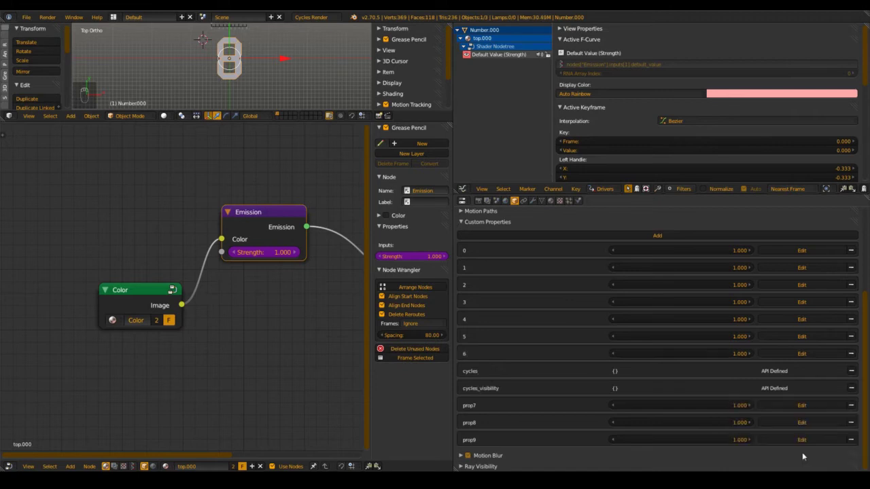
left_click(800, 406)
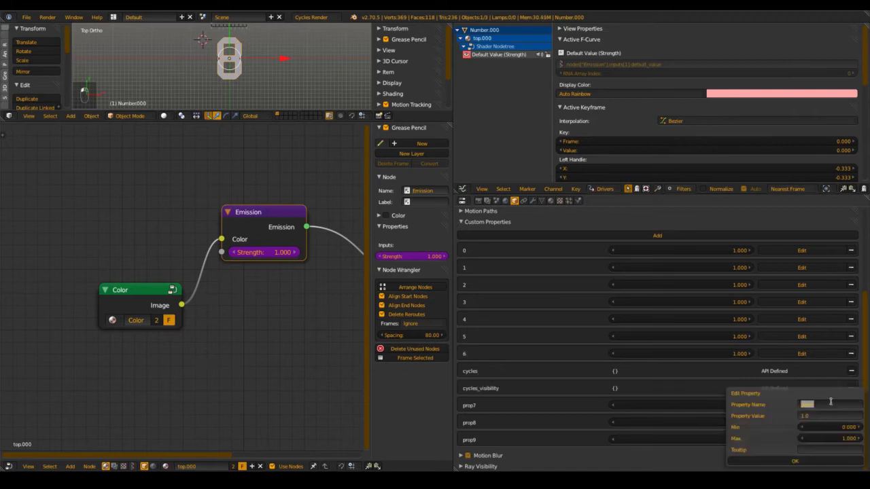
type("7")
left_click(803, 462)
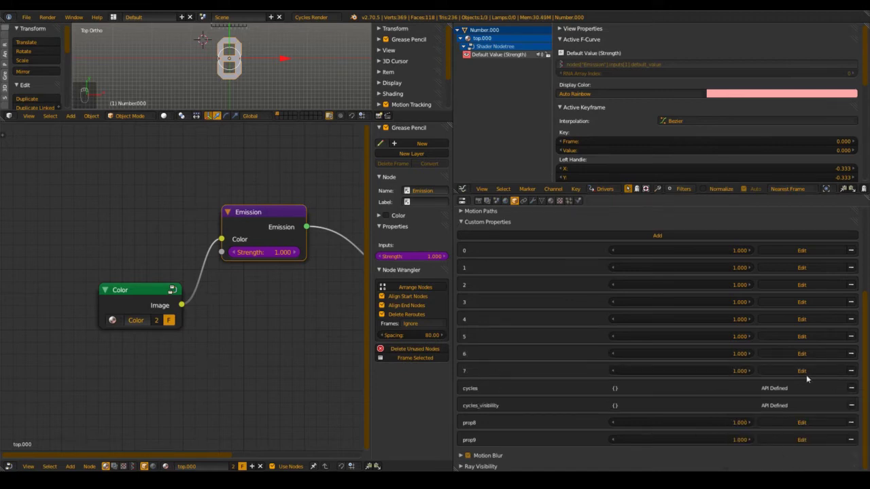
Rename the custom properties prop8 and prop9 as 8 and 9
left_click(812, 424)
left_click(803, 405)
type("8")
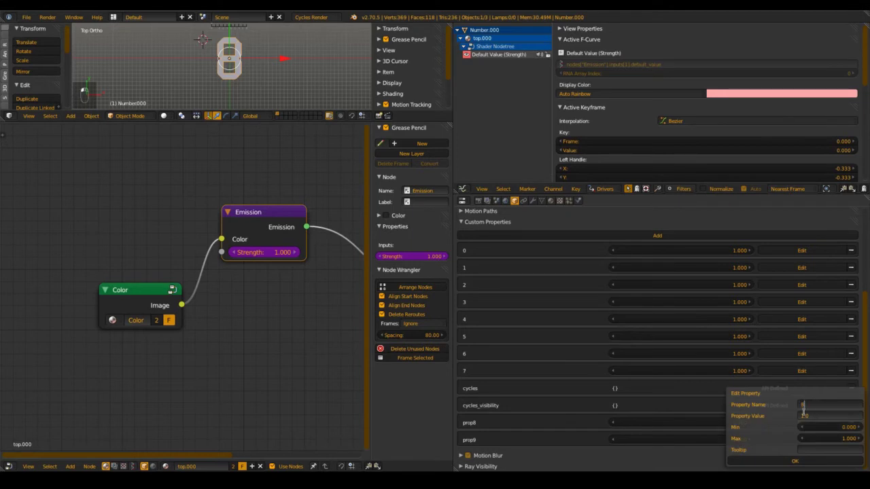
left_click(801, 462)
left_click(834, 442)
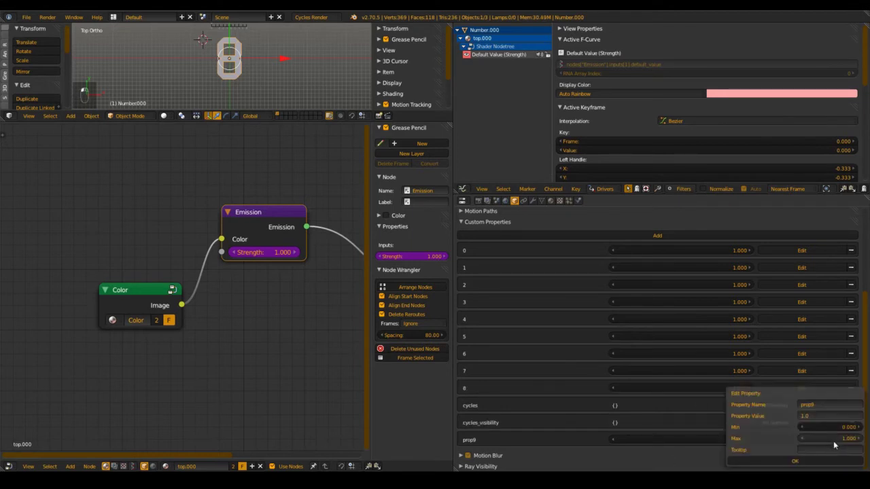
left_click(829, 406)
type("9")
left_click(800, 461)
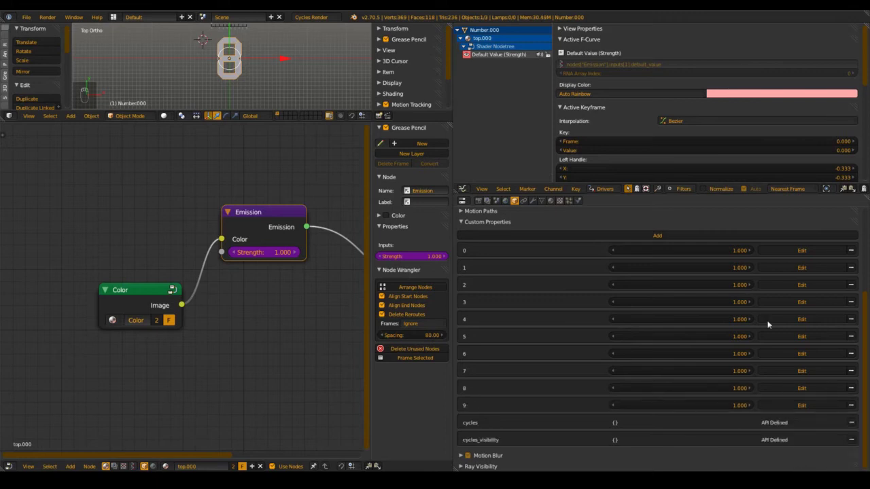
Arrange the Color and Emission nodes of the top.000 material side by side at about the same height, and save the file
middle_click_drag(253, 181, 266, 218)
key("ctrl+s")
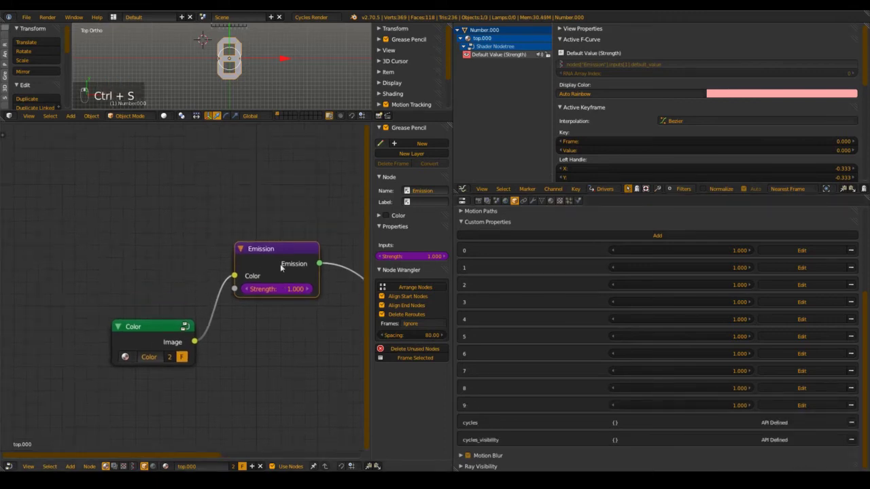
left_click_drag(280, 264, 282, 283)
left_click_drag(152, 331, 135, 277)
key("ctrl+s")
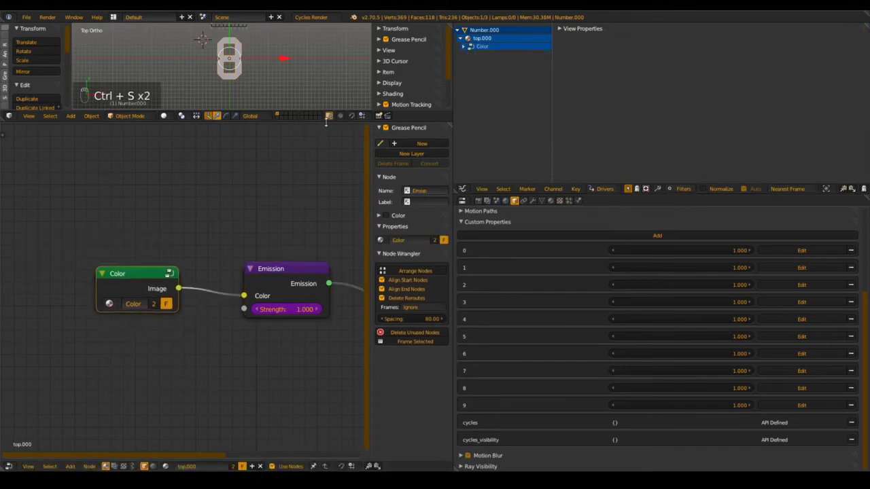
Enlarge the 3D view over the node editor and the drivers editor over the object properties, and save the file
left_click_drag(330, 122, 331, 249)
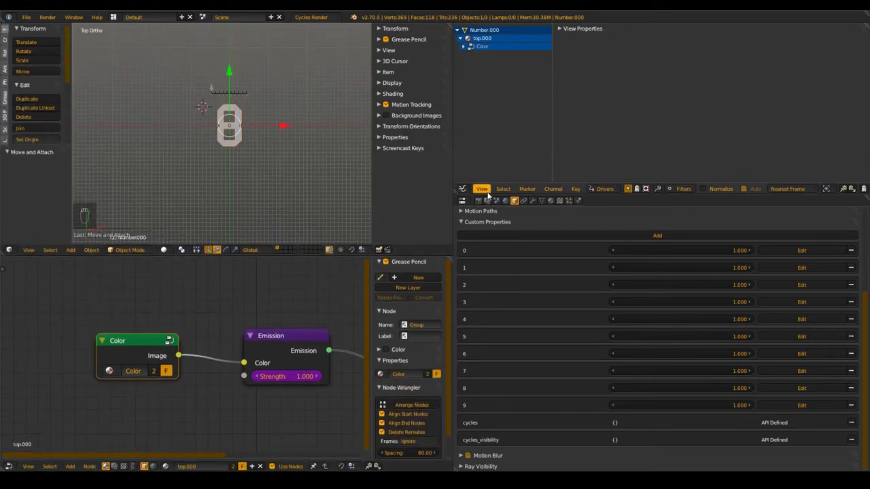
left_click_drag(490, 182, 534, 455)
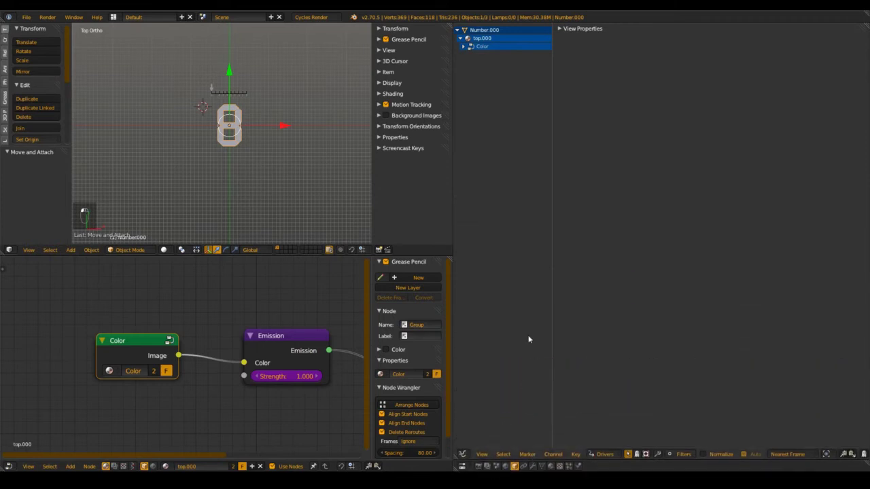
key("ctrl+d")
key("ctrl+s")
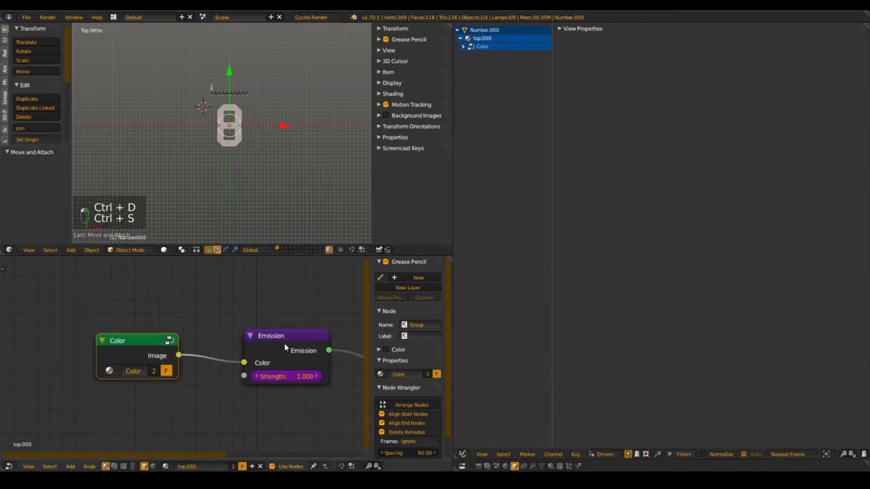
Select the Emission node and move it slightly above the Color node, bringing up its strength driver beside the digit
left_click_drag(287, 348, 287, 320)
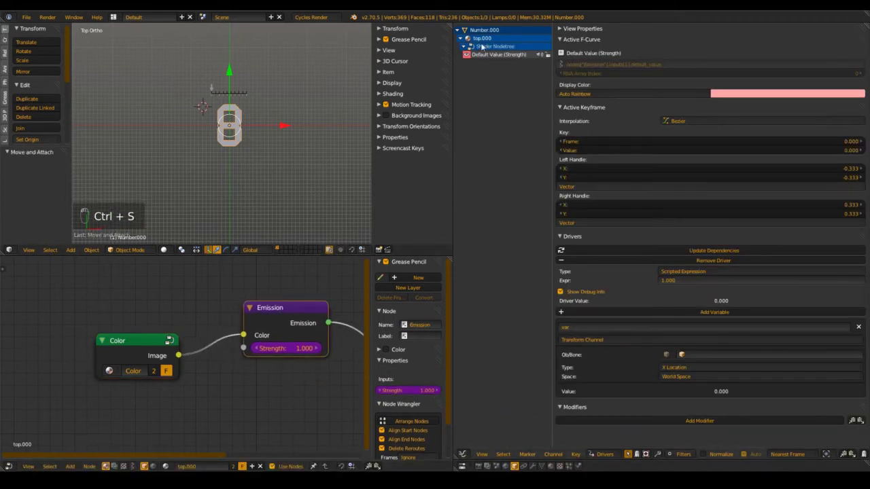
scroll(221, 99, "up", 6)
middle_click_drag(258, 83, 242, 140, "shift")
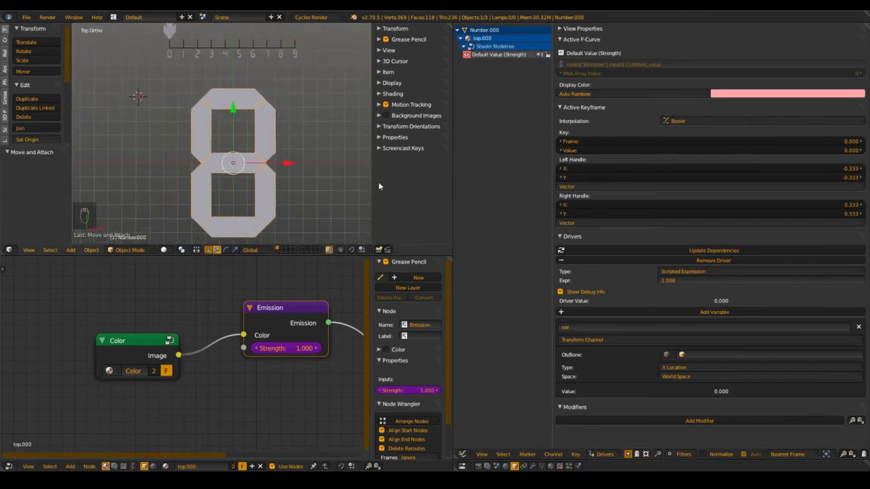
Expand the digit's custom properties 0–9 in the 3D view's sidebar and save the file
left_click(394, 137)
scroll(407, 129, "down", 3)
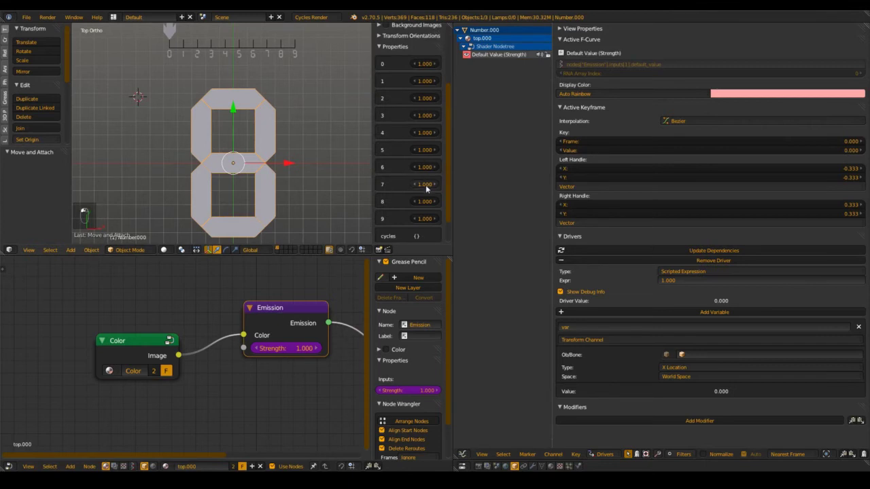
key("ctrl+d")
key("d")
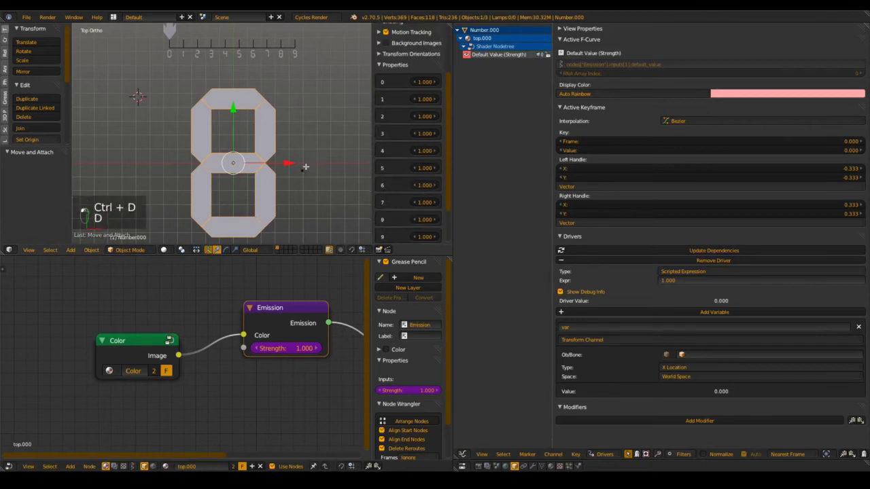
key("ctrl+s")
left_click(332, 172)
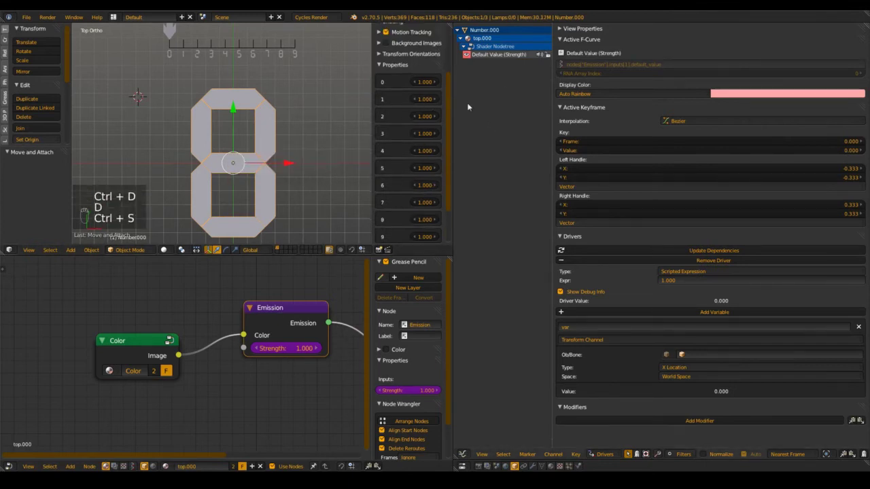
left_click(692, 280)
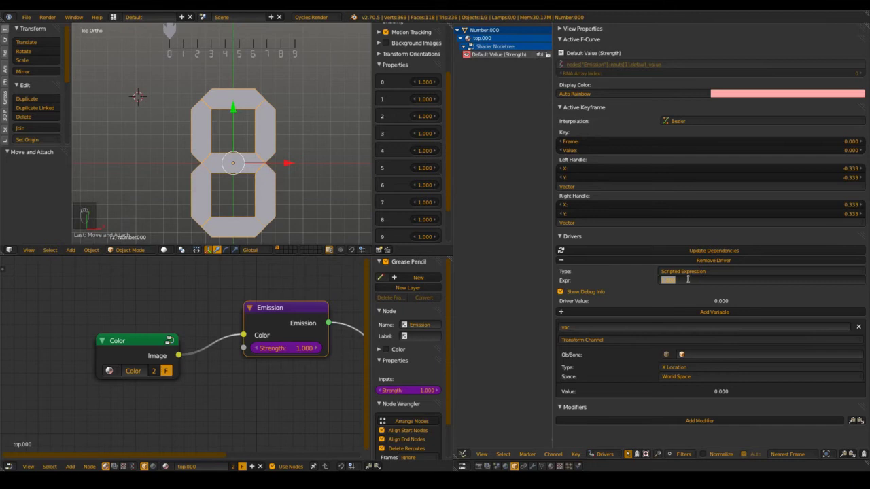
type("(")
key("Escape")
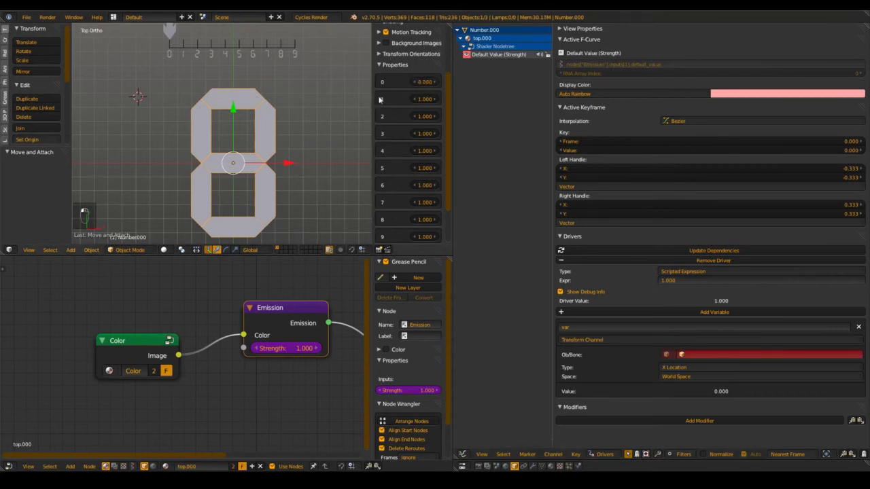
Copy the zero value of the digit's custom property 0 to properties 1–9, and set property 0 to 1.000
key("ctrl+c")
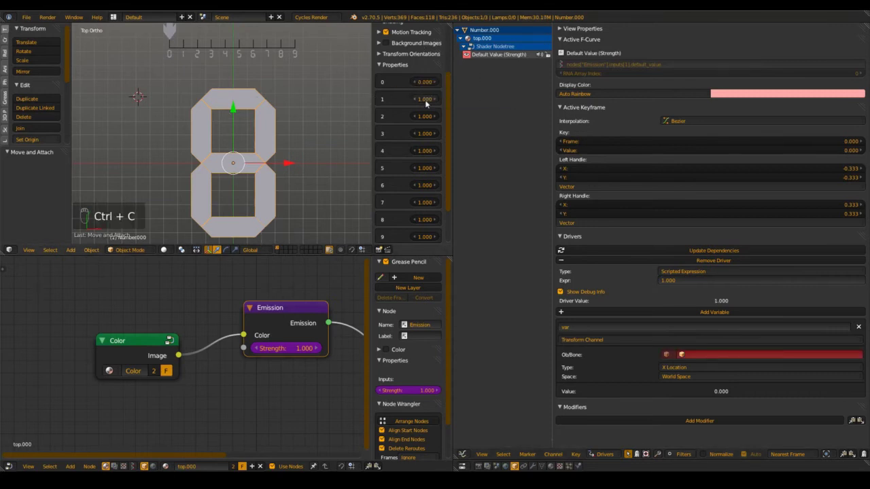
key("ctrl+v")
key("ctrl+v")
key("ctrl+v")
key("ctrl+v")
key("ctrl+v")
key("ctrl+v")
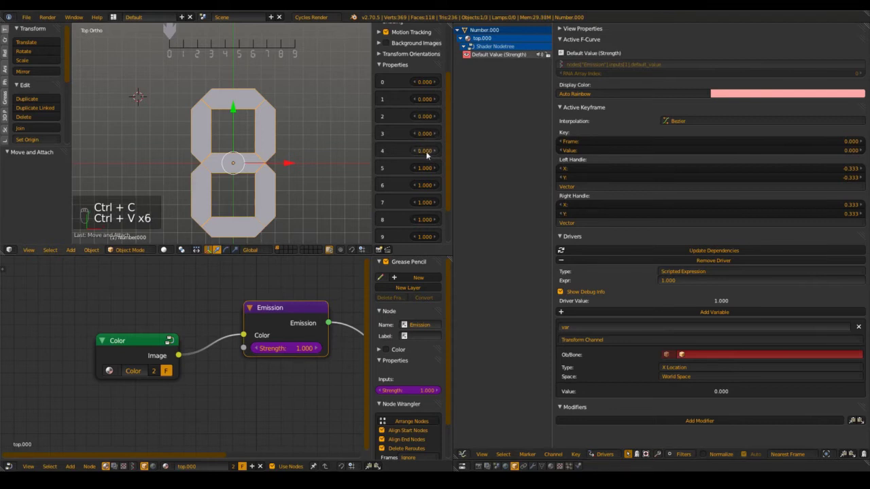
key("ctrl+v")
key("ctrl+v")
key("ctrl+v")
key("ctrl+v")
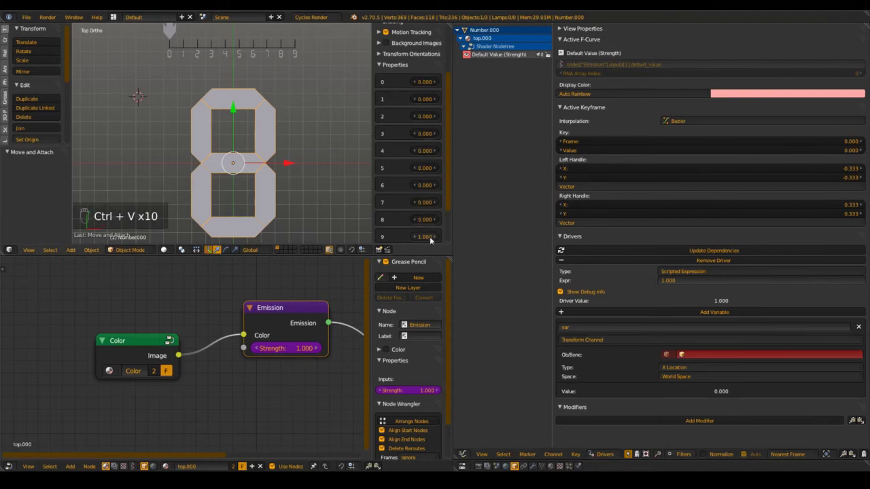
key("ctrl+v")
left_click_drag(643, 123, 842, 169)
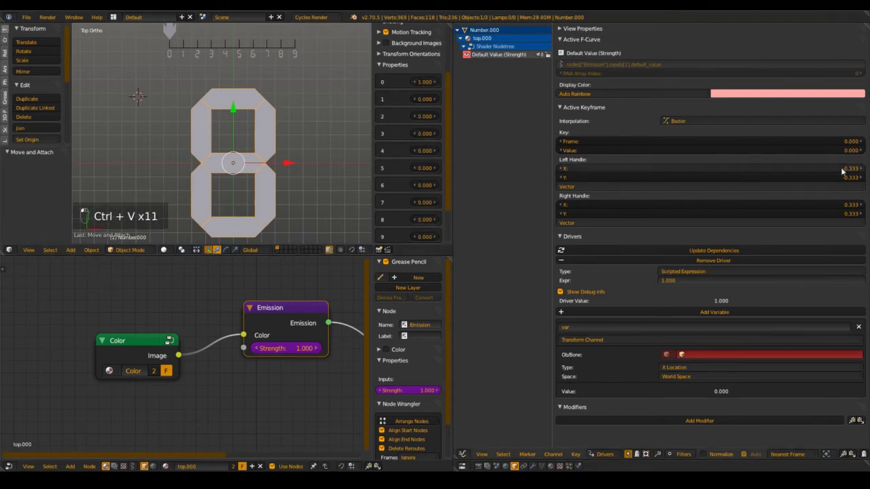
Select the digit's lower-right segment as linked geometry in wireframe, and return to solid shading and Object Mode
middle_click_drag(234, 153, 263, 211, "shift")
scroll(226, 213, "up", 3)
middle_click_drag(283, 120, 272, 86, "shift")
scroll(271, 138, "down", 6)
scroll(261, 175, "up", 3)
middle_click_drag(259, 182, 239, 163, "shift")
key("z")
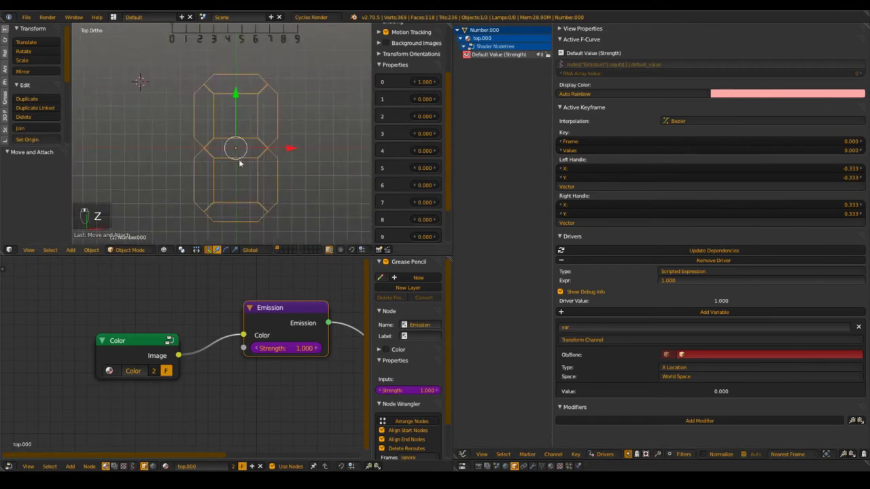
scroll(255, 182, "up", 2)
key("Tab")
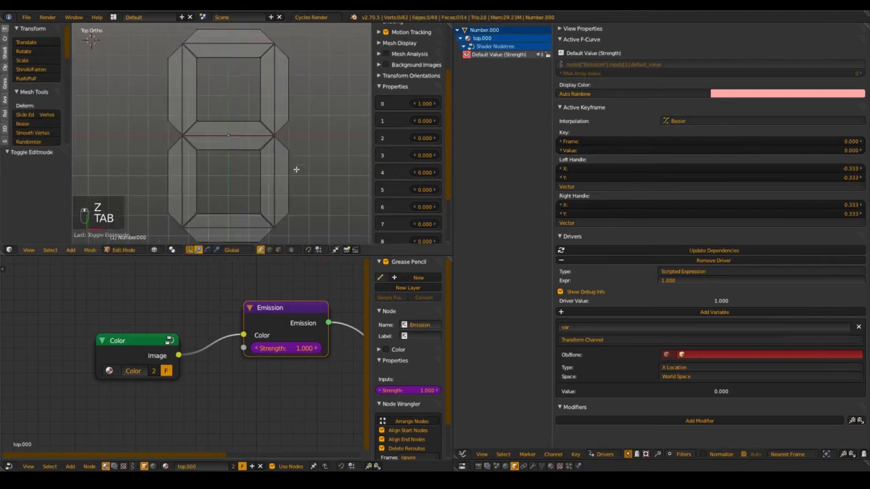
key("a")
key("a")
key("a")
key("a")
key("l")
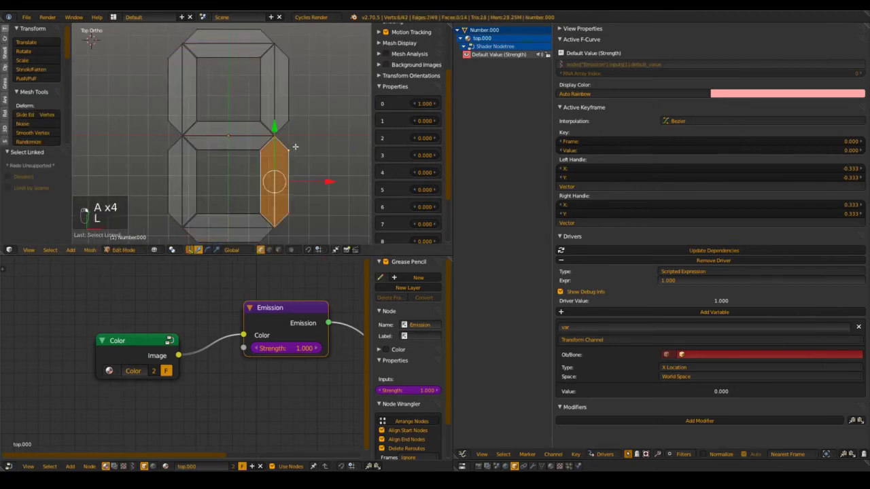
key("z")
middle_click_drag(281, 153, 283, 163, "shift")
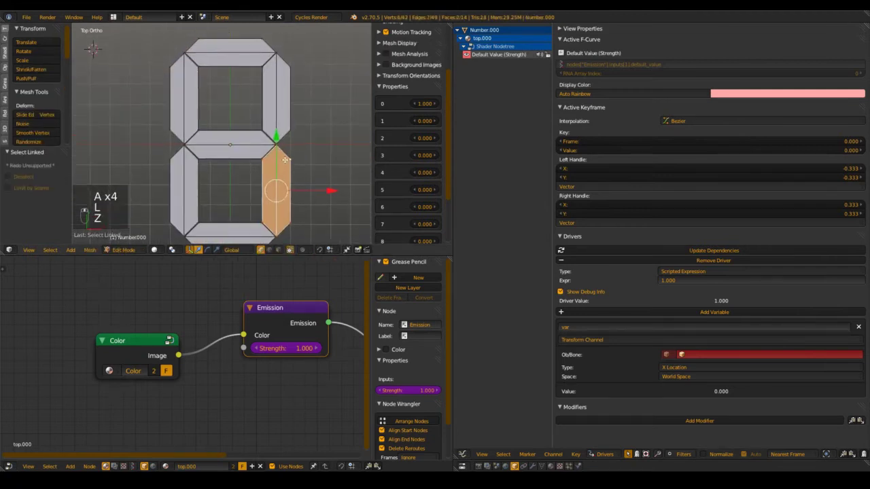
key("Tab")
scroll(280, 161, "down", 5)
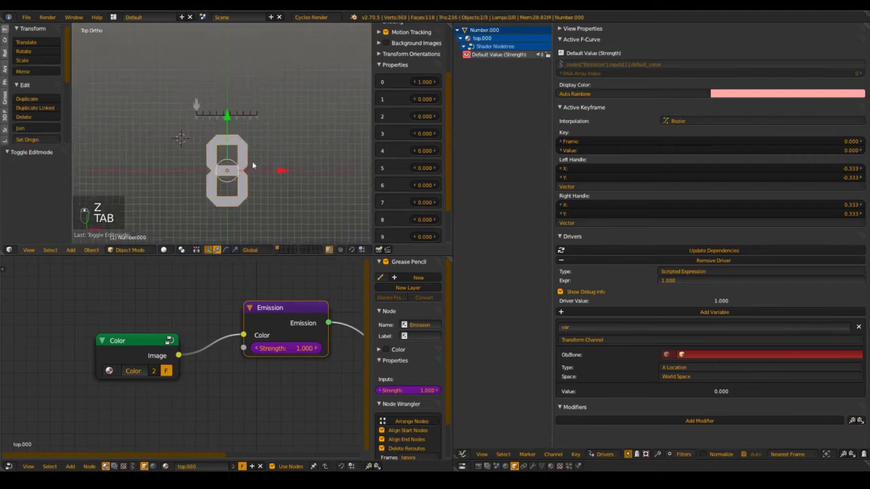
Select the digit's middle segment as linked geometry in wireframe, and show it in solid shading in Edit Mode
scroll(218, 132, "up", 6)
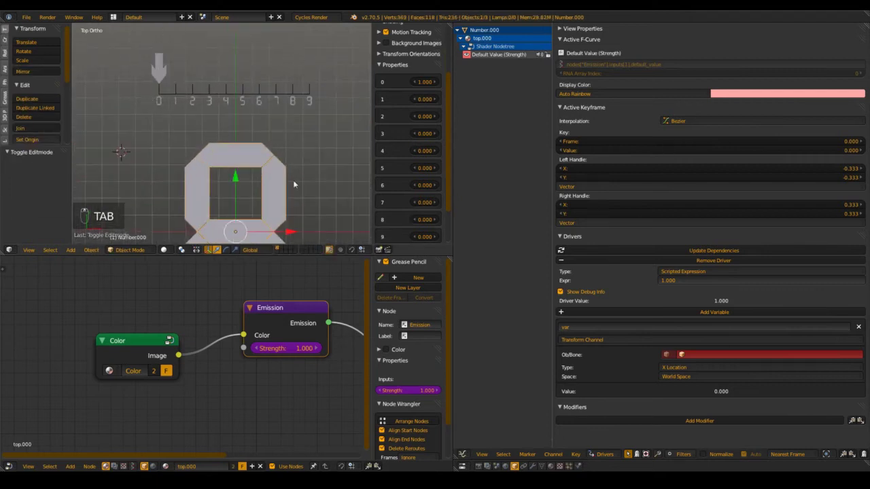
middle_click_drag(260, 167, 248, 118, "shift")
key("z")
scroll(268, 127, "down", 4)
scroll(246, 137, "up", 2)
key("Tab")
key("a")
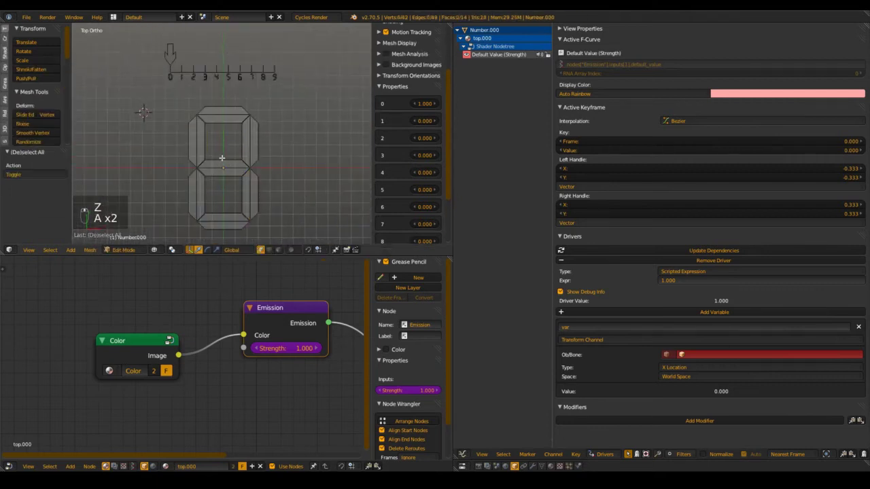
key("l")
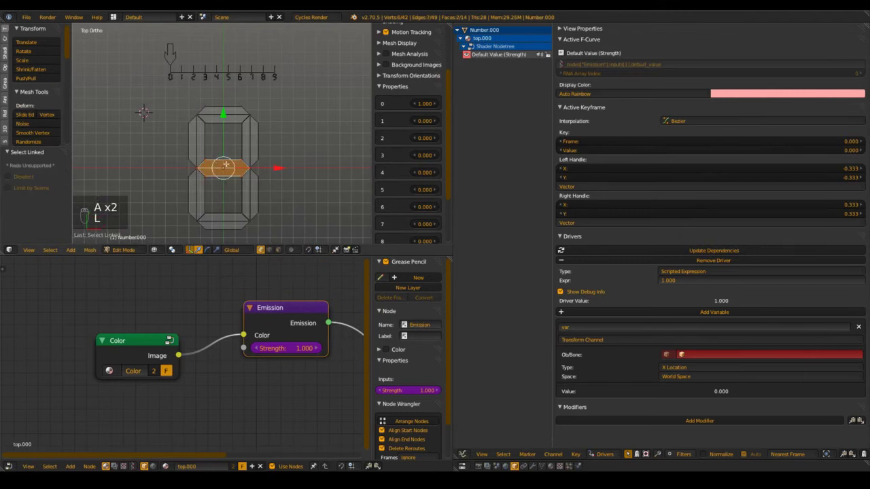
key("Tab")
key("z")
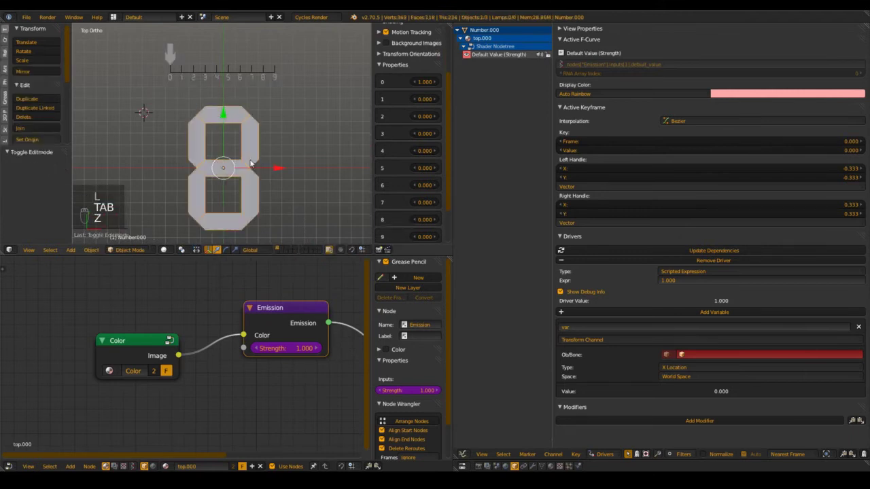
key("Tab")
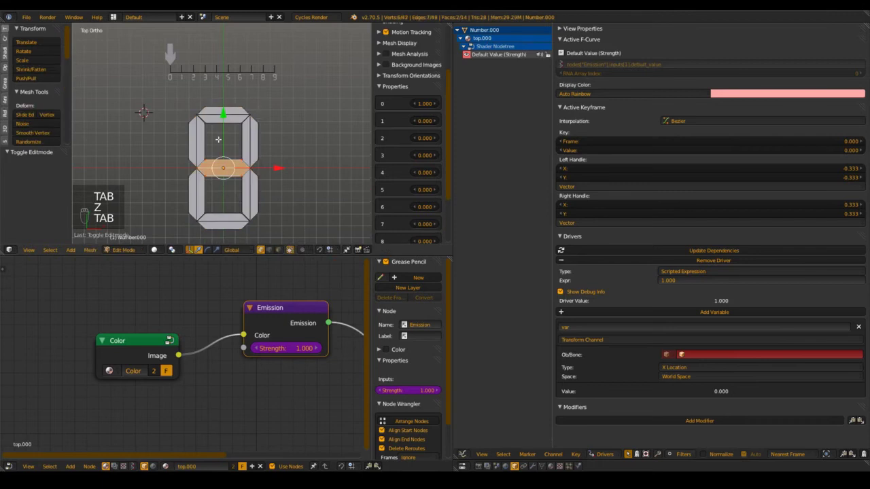
key("a")
scroll(295, 321, "up", 1)
left_click_drag(280, 313, 265, 324)
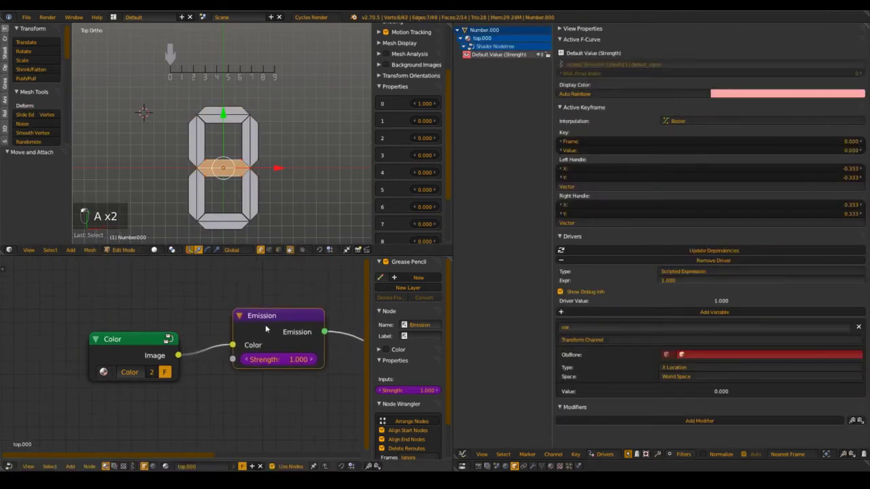
Preview the digit in rendered shading and lower the Emission node's strength to 0.000
key("shift+z")
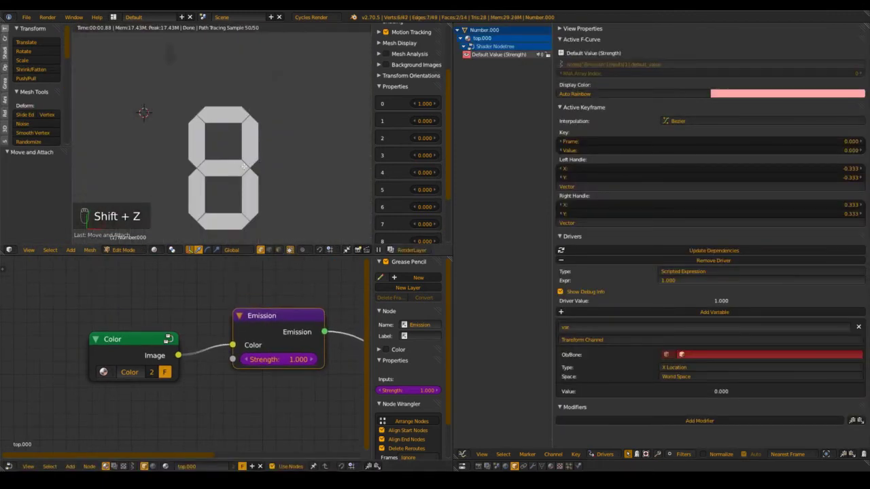
scroll(232, 179, "up", 2)
key("Tab")
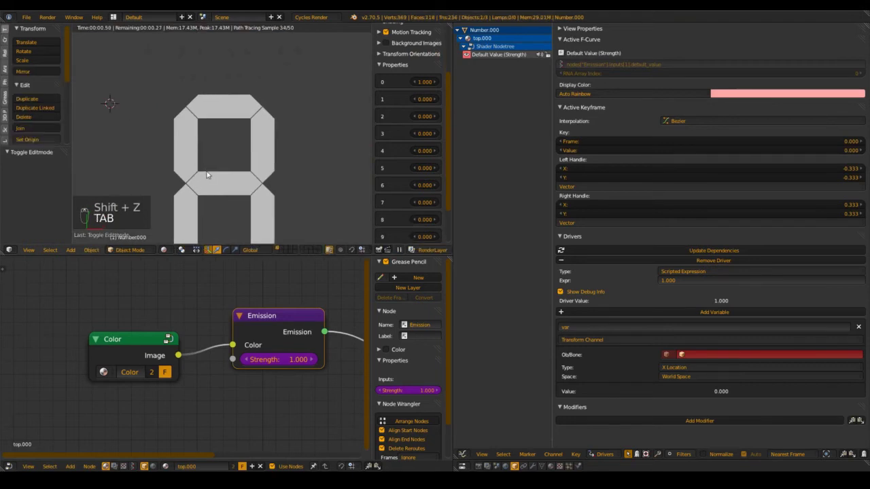
key("Tab")
key("shift+z")
scroll(238, 189, "down", 2)
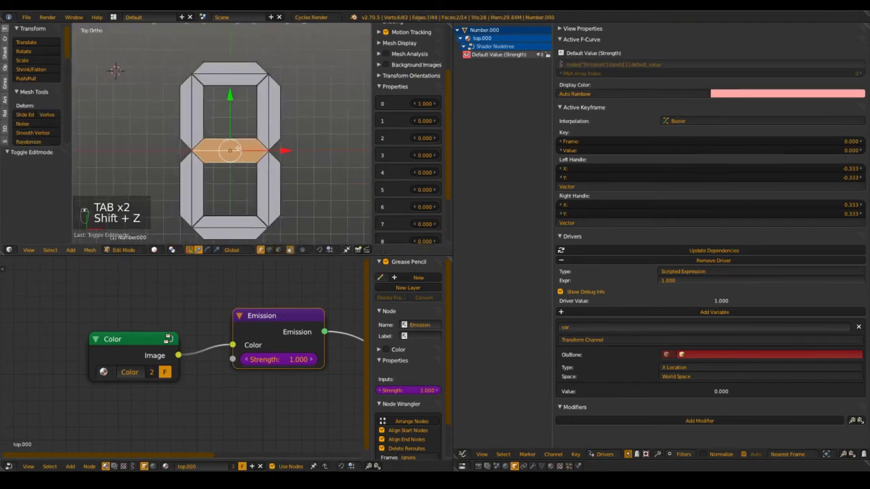
key("g")
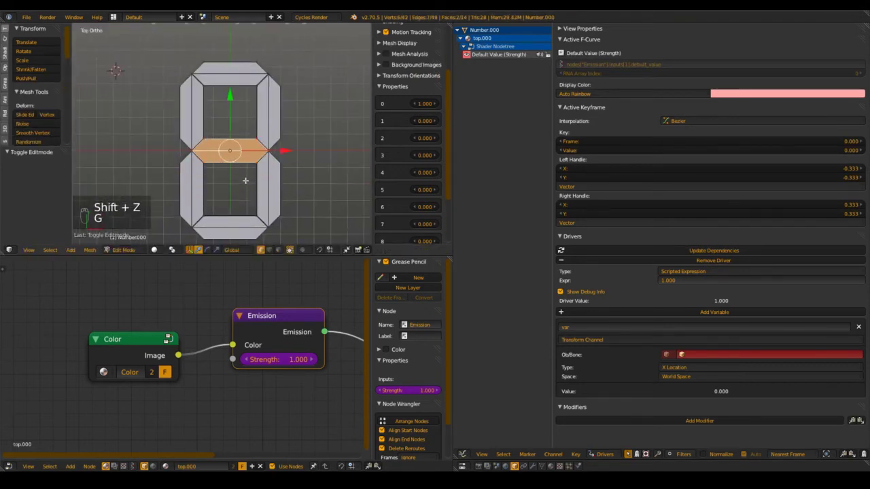
key("shift+z")
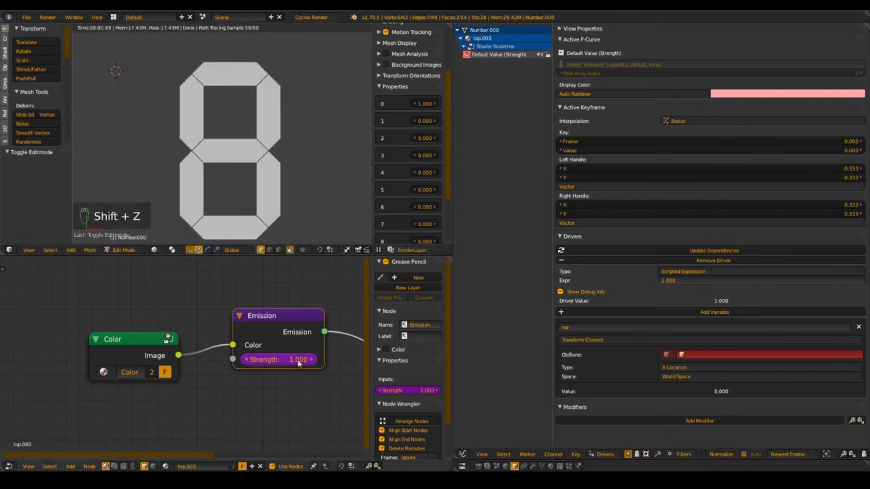
left_click_drag(297, 360, 54, 350)
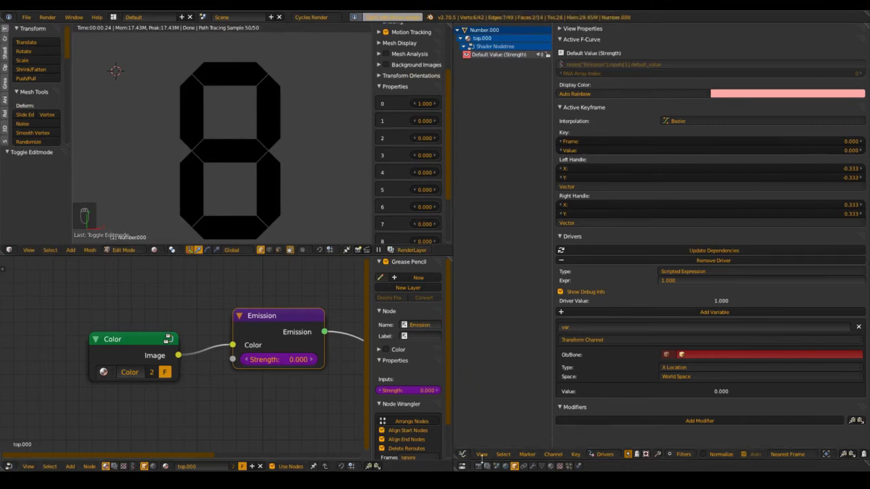
Enlarge the properties editor, enable nodes for the World surface, and set the Background color to black
left_click_drag(481, 461, 551, 204)
left_click(505, 206)
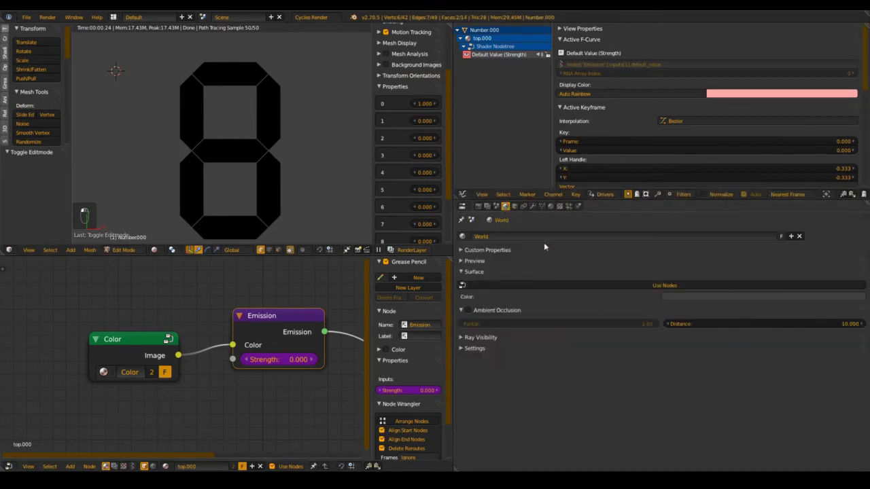
left_click(670, 283)
left_click(680, 302)
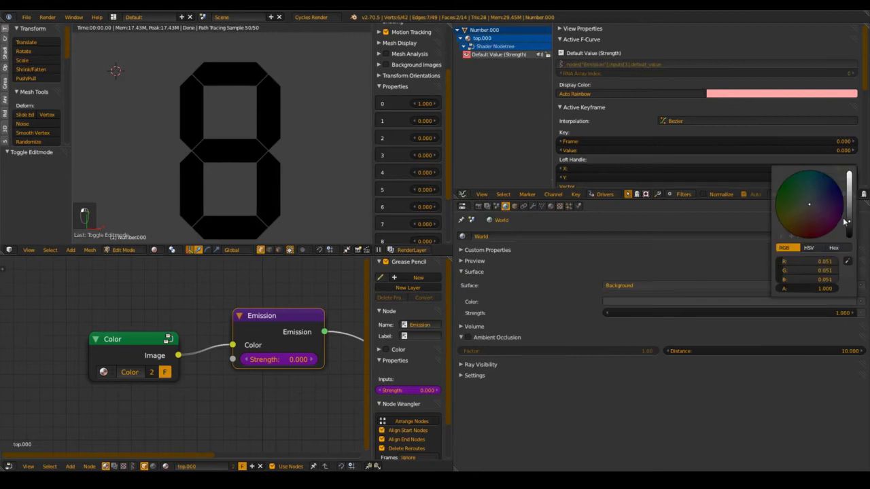
left_click_drag(849, 225, 850, 249)
Try an Emission strength of 1000000 in the rendered preview
left_click(264, 359)
type("1000000")
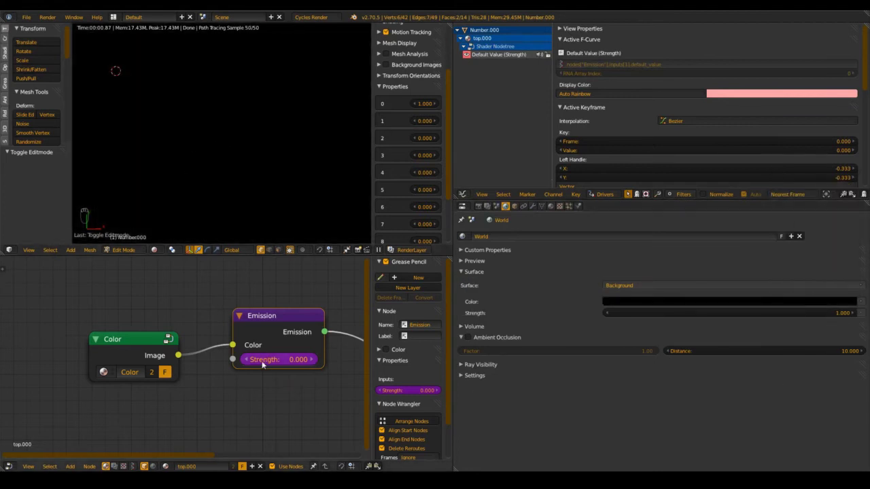
key("Return")
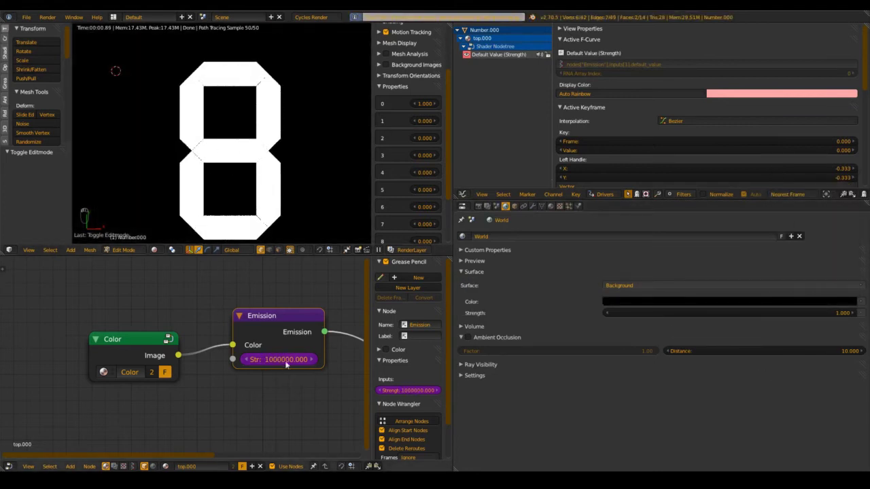
left_click(282, 360)
key("Return")
Vary the Emission node's strength over a wide range in the rendered preview, ending at 44.000
left_click(285, 360)
type("1")
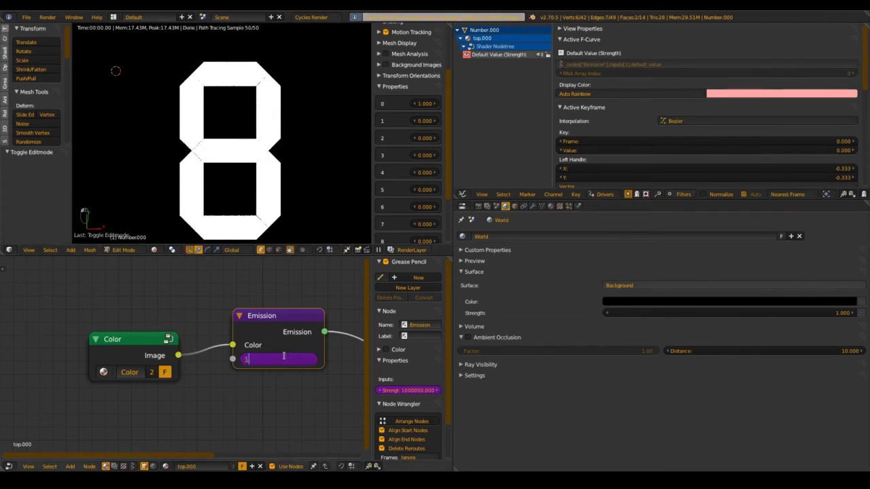
key("Return")
left_click_drag(276, 363, 265, 446)
left_click_drag(293, 358, 489, 373)
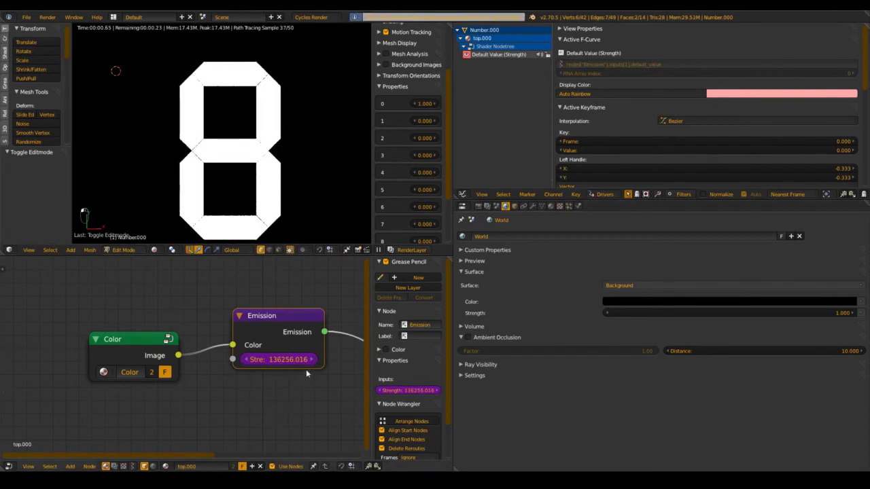
left_click_drag(300, 362, 47, 366)
mouse_move(299, 362)
left_mouse_down()
mouse_move(245, 368)
mouse_move(297, 361)
left_mouse_up()
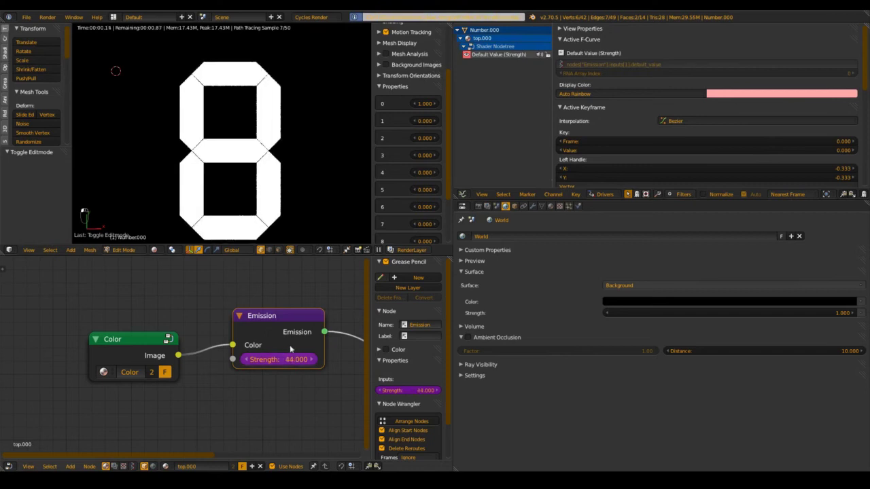
Return the digit to solid shading, save the file, and leave Edit Mode with the digit and slider in view
key("shift+z")
key("ctrl+d")
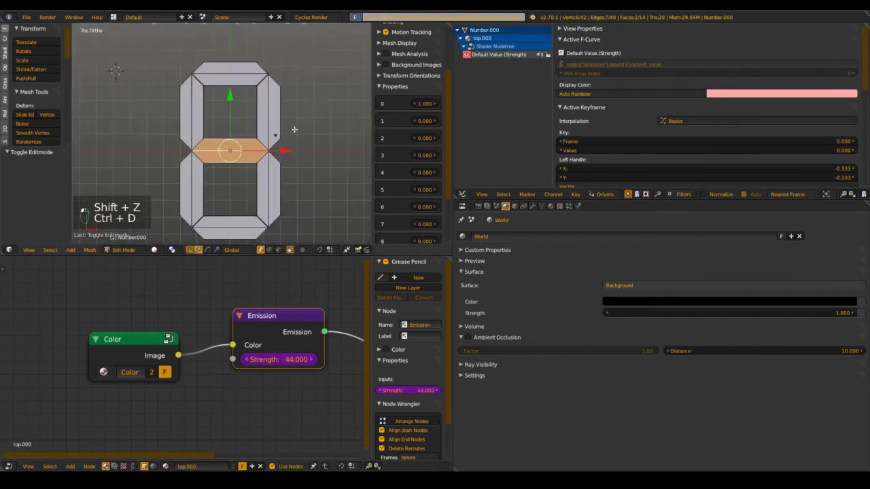
key("d")
key("ctrl+s")
key("Tab")
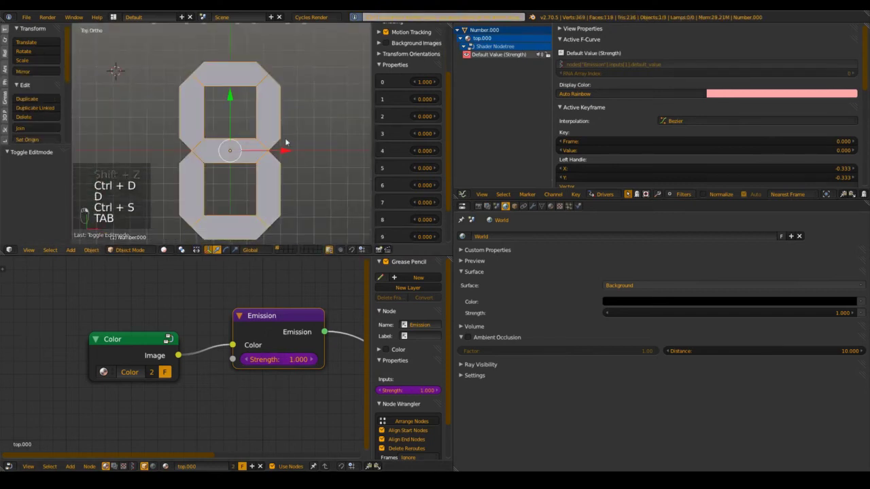
scroll(286, 143, "down", 4)
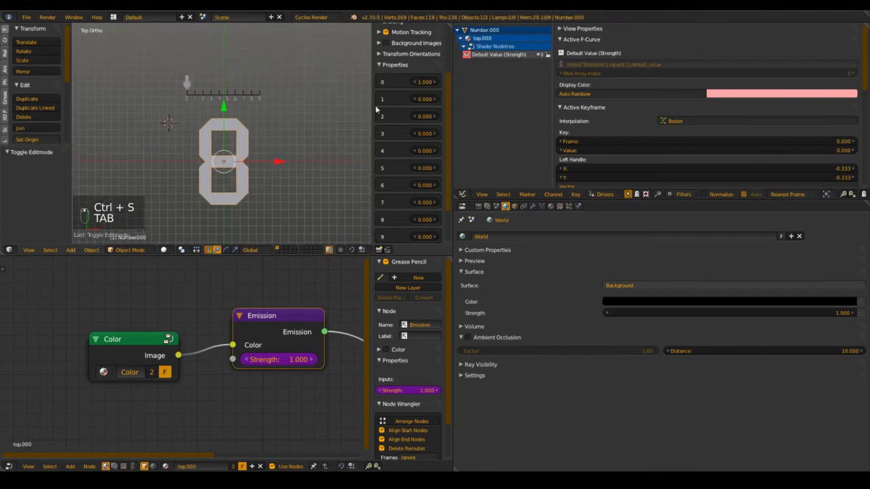
scroll(256, 120, "up", 2)
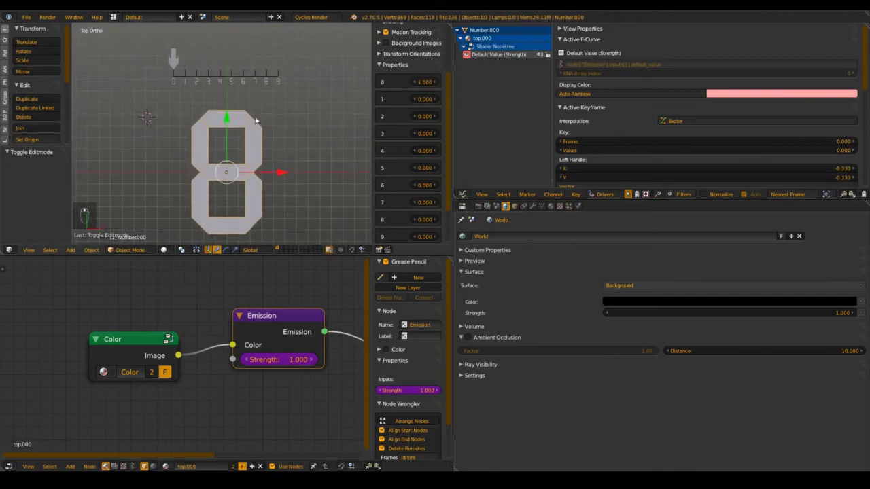
middle_click_drag(227, 134, 240, 111, "shift")
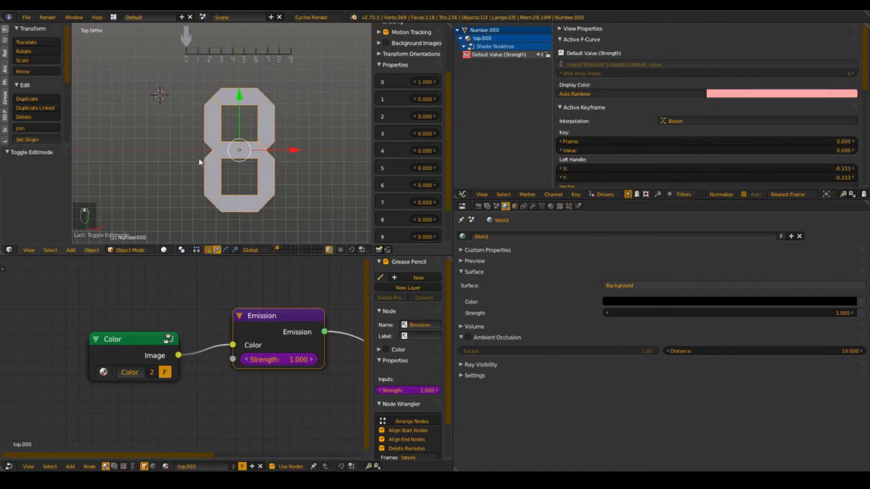
Move the Emission node slightly upward in the node editor and save the file
scroll(253, 178, "up", 3)
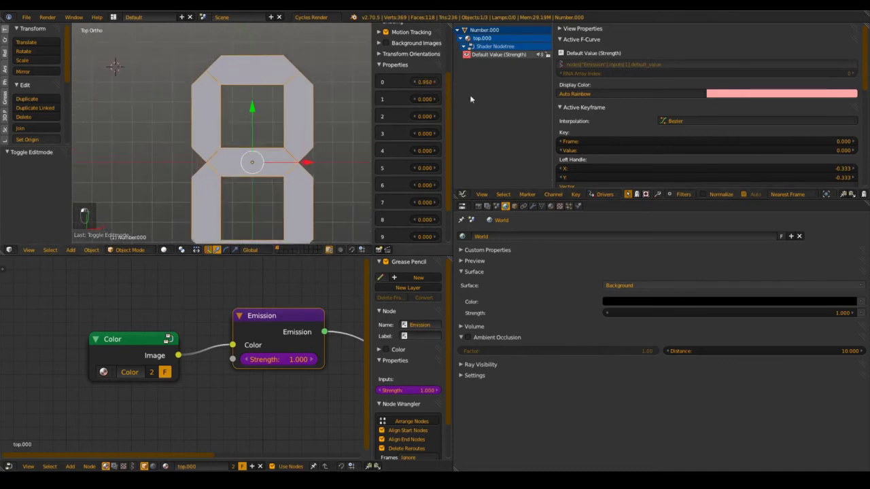
left_click_drag(272, 315, 281, 299)
key("ctrl+s")
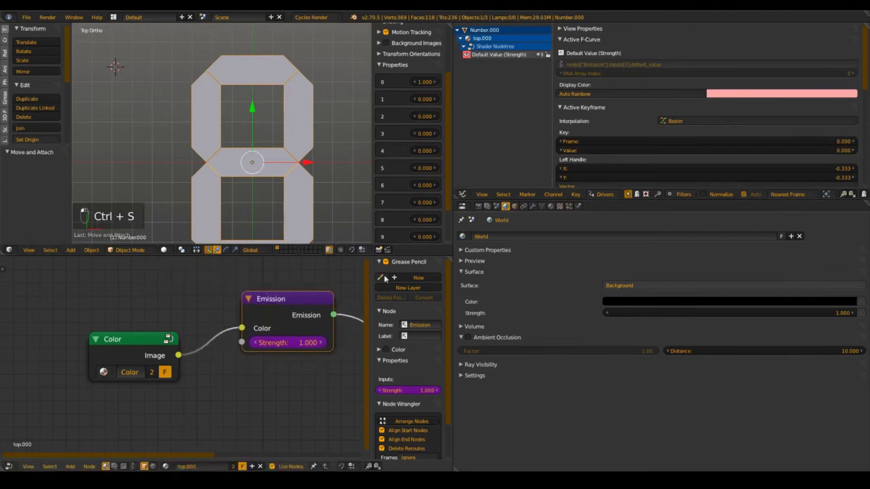
Set the Strength driver's scripted expression to (v0+v1+v2+v3+v4+v5+v6+v7+v8+v9)*str and save over the file
left_click_drag(498, 56, 503, 65)
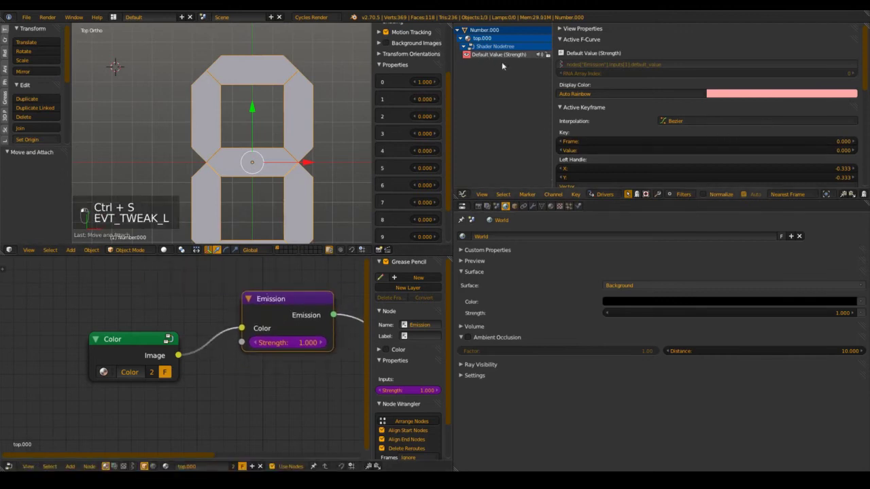
scroll(756, 98, "down", 3)
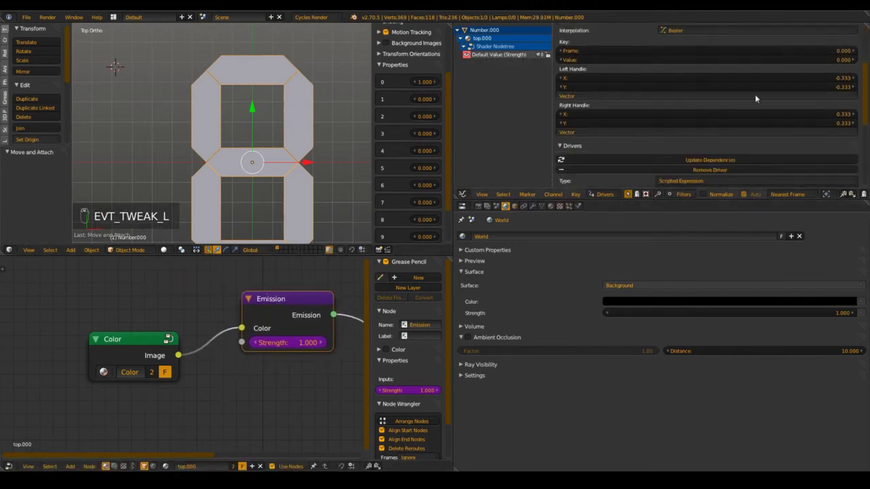
scroll(756, 99, "down", 2)
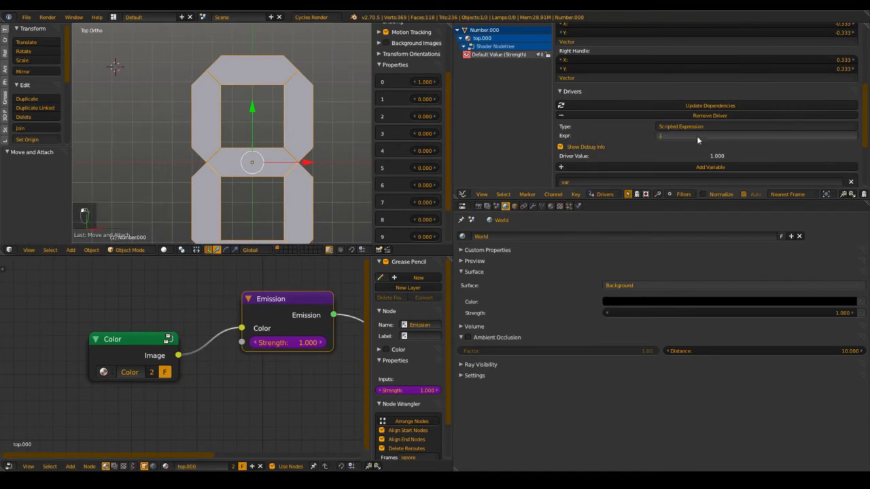
left_click(697, 136)
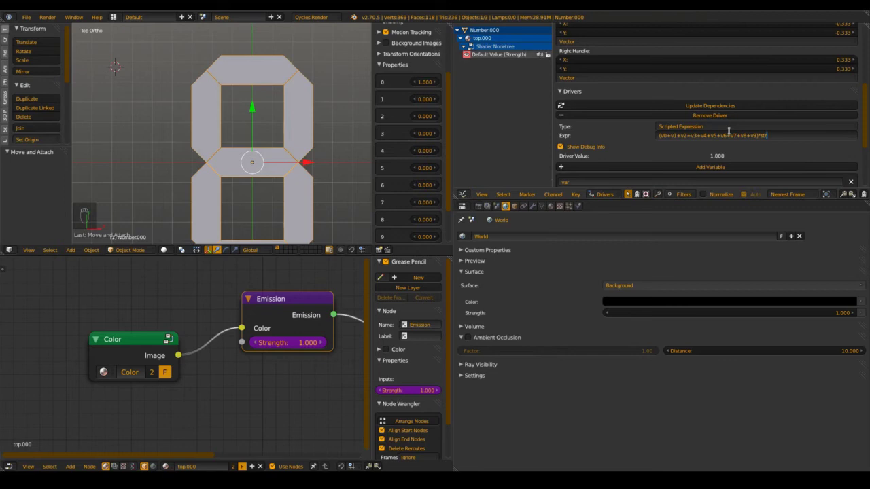
key("Return")
key("ctrl+s")
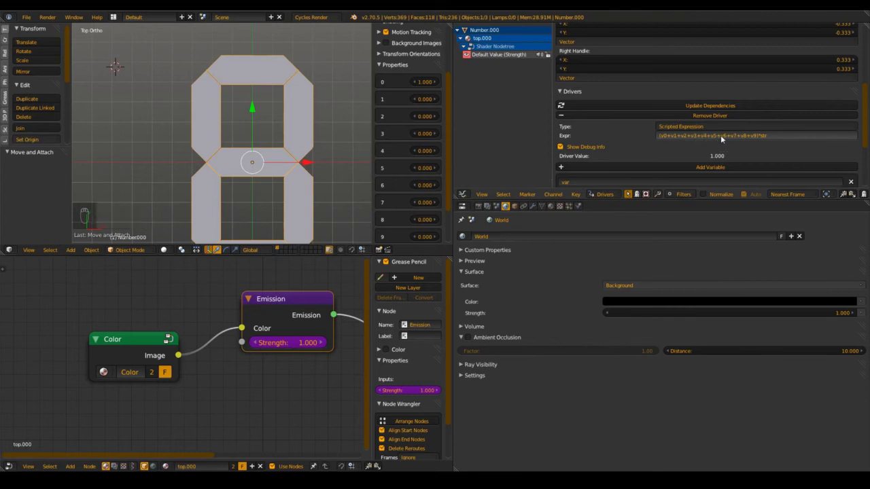
key("ctrl+s")
left_click(677, 133)
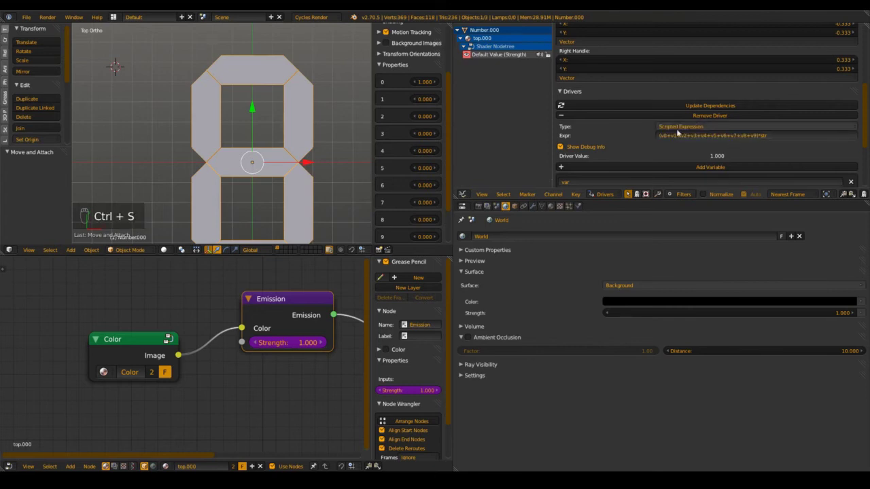
Remove the default variable var from the Strength driver and save over the existing file
scroll(675, 133, "down", 4)
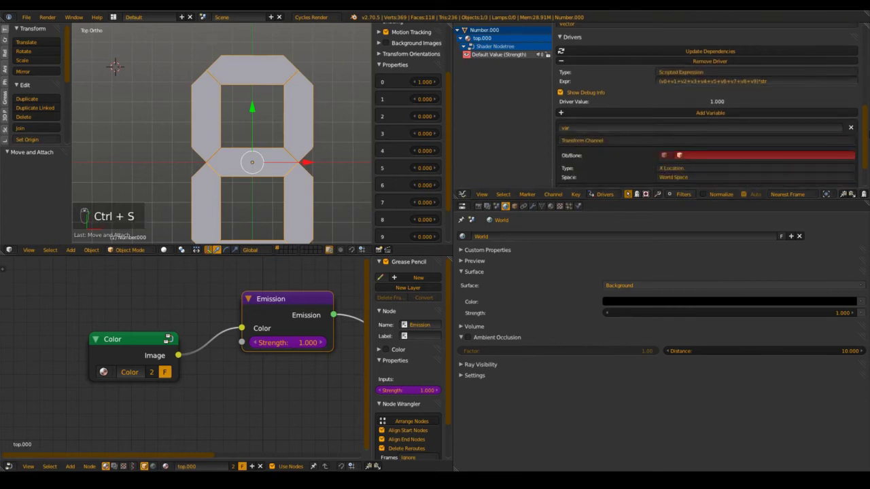
scroll(673, 132, "up", 4)
key("ctrl+s")
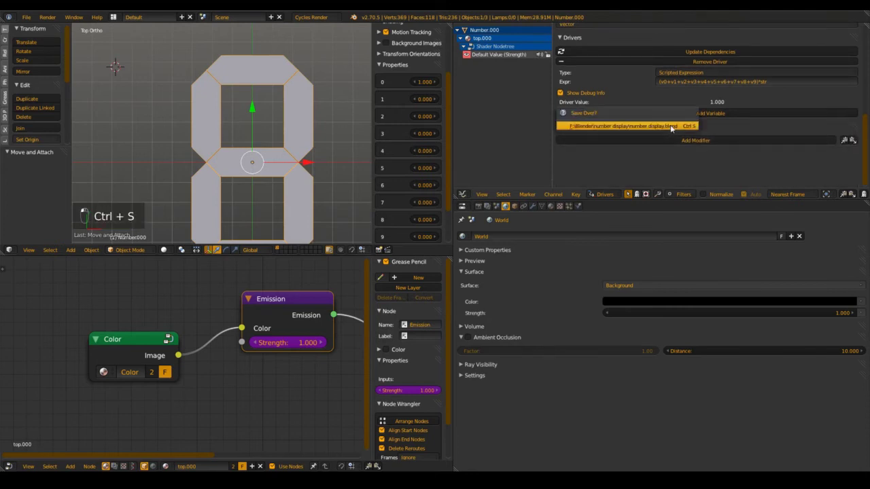
left_click(671, 127)
scroll(665, 139, "up", 4)
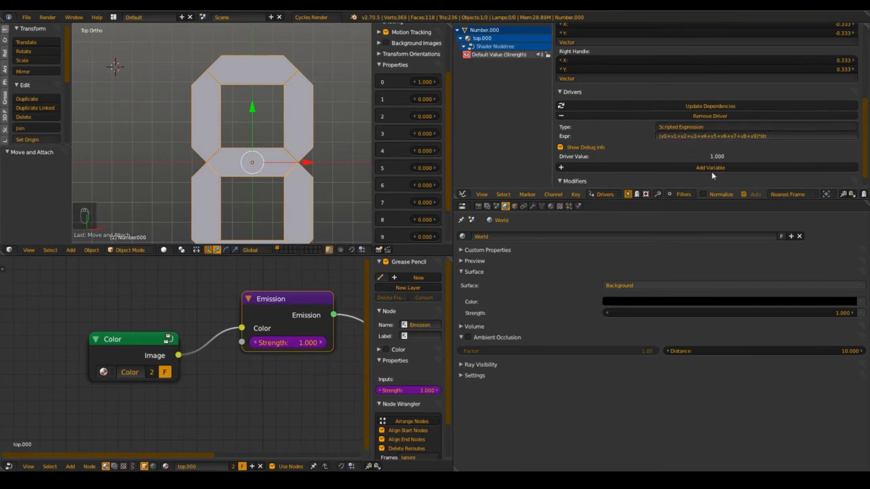
scroll(317, 117, "down", 4)
key("ctrl+s")
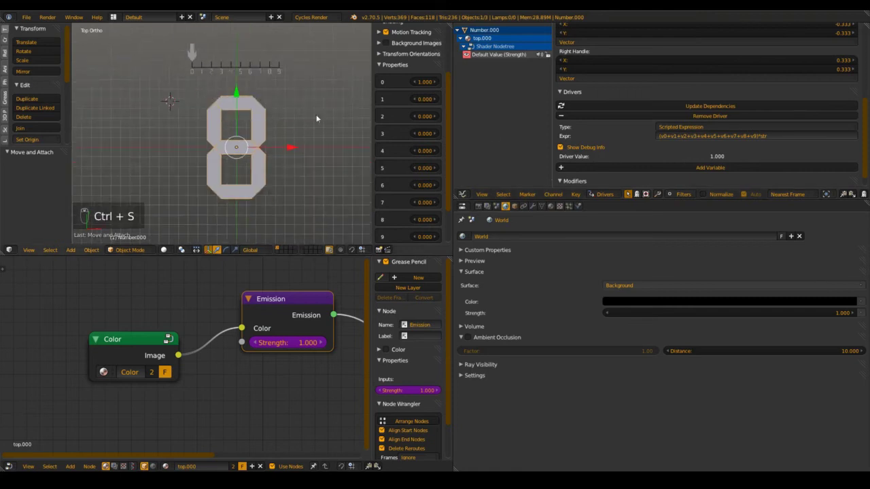
Add ten Single Property variables to the Strength driver, save the file, and enlarge the driver editor downward
middle_click_drag(323, 125, 329, 118, "shift")
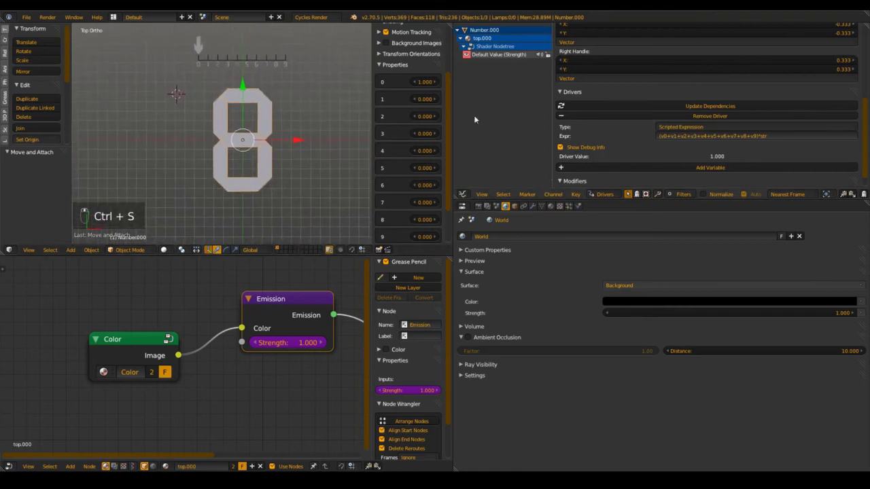
scroll(653, 115, "down", 1)
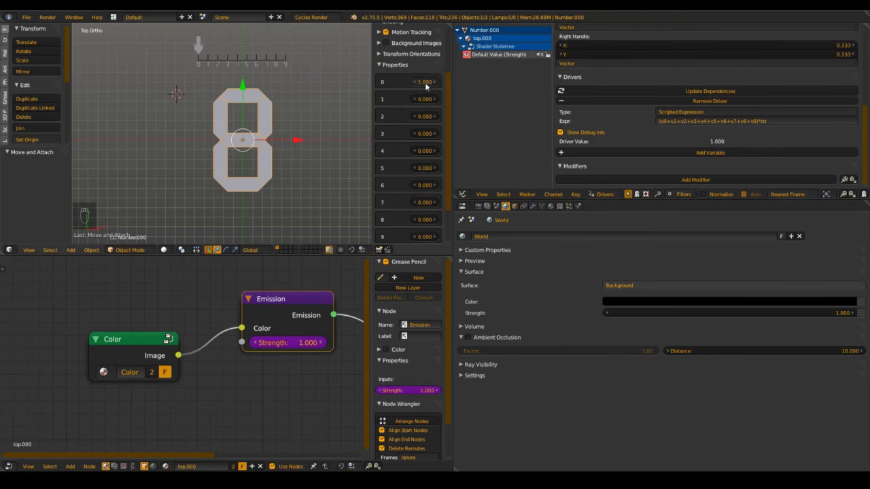
left_click_drag(466, 89, 438, 86)
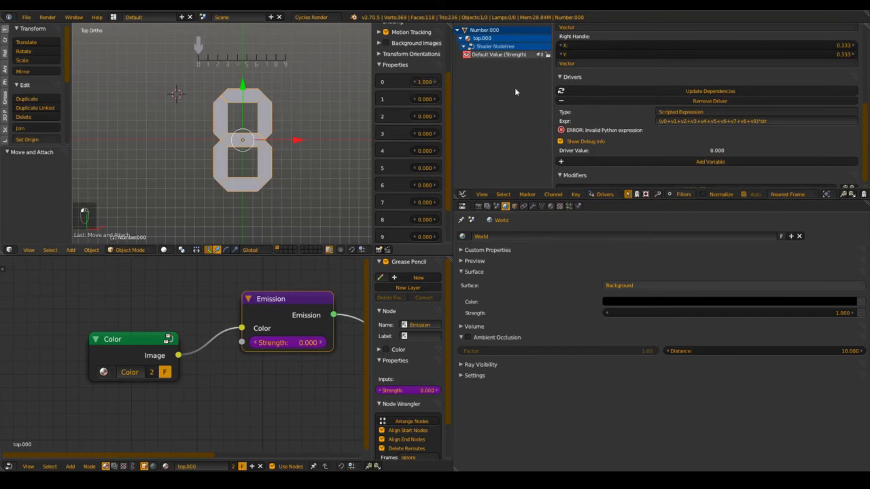
key("ctrl+s")
left_click(643, 144)
left_click(676, 162)
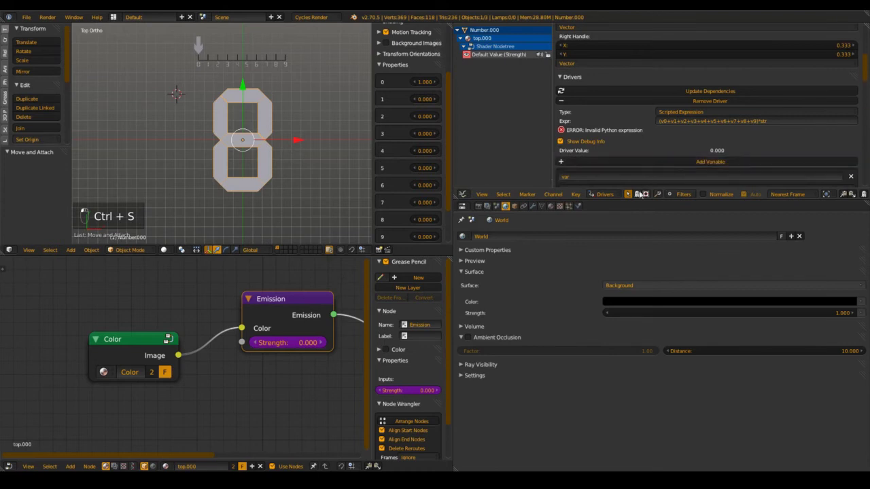
left_click_drag(631, 200, 631, 460)
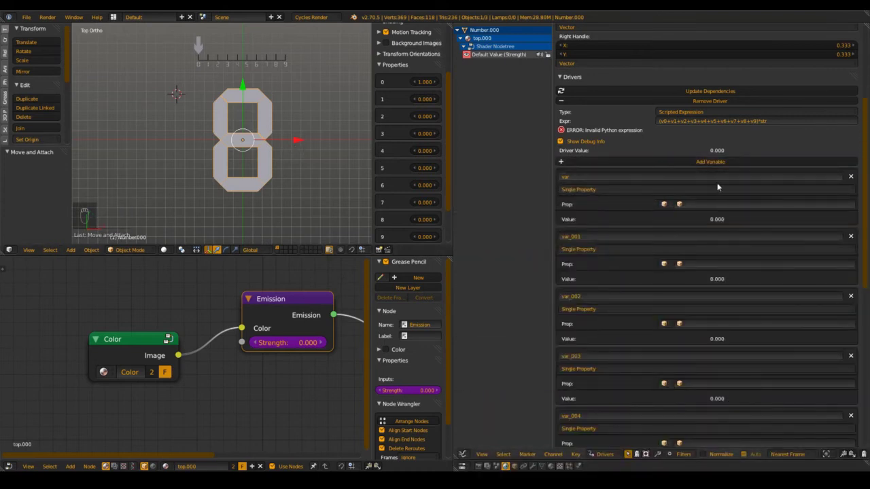
Choose Number.000 as the target object for driver variables var, var_001 and var_002
left_click(722, 212)
left_click(724, 218)
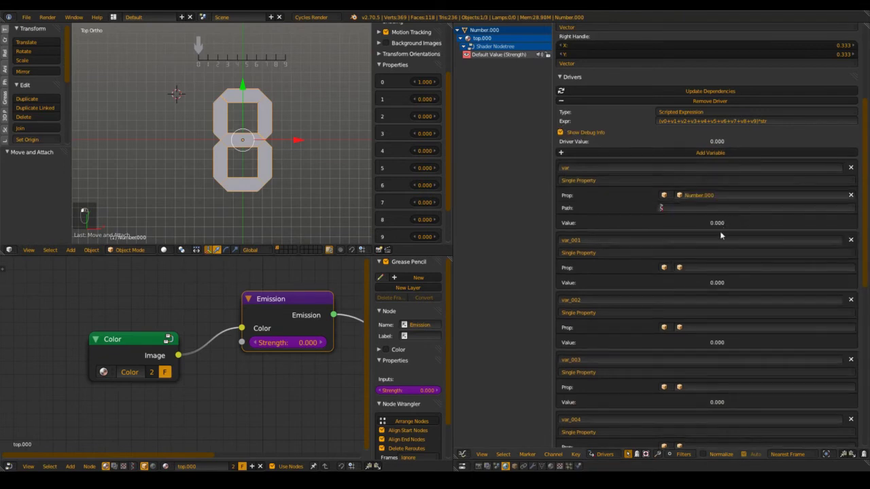
left_click(719, 267)
left_click(721, 281)
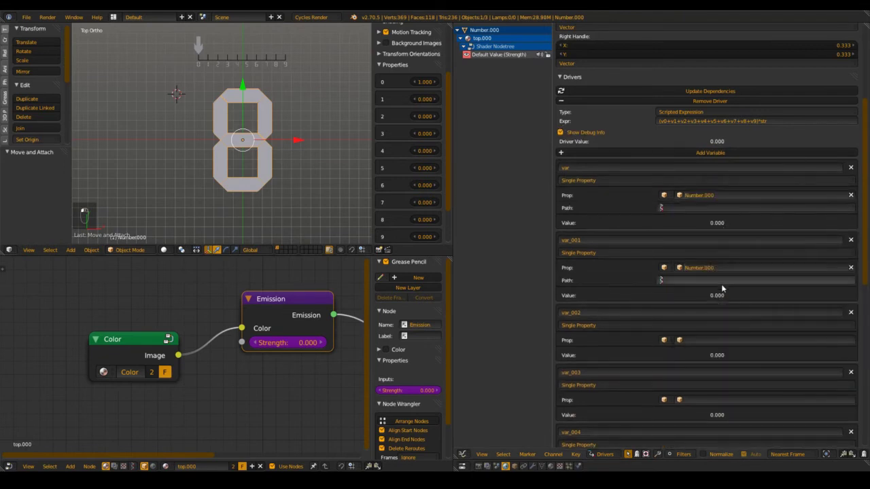
left_click(716, 340)
left_click(721, 354)
scroll(718, 316, "down", 3)
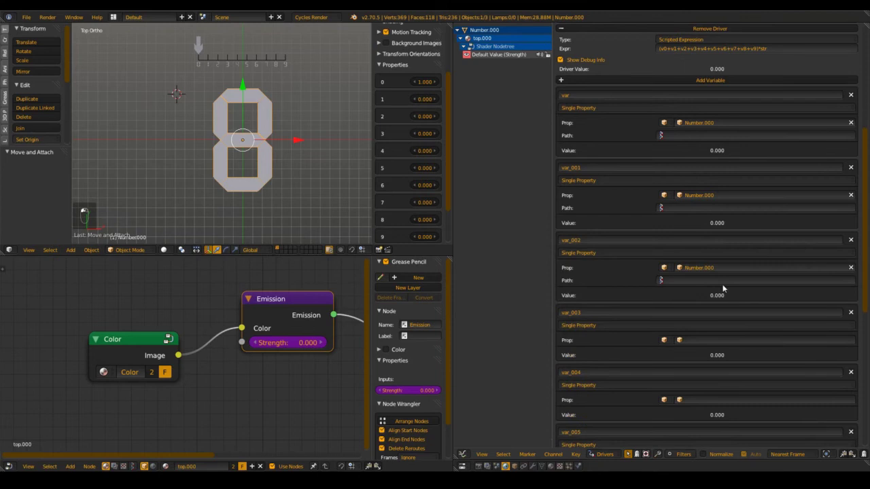
Choose Sliter.000 as the target object for variable var_003 and Number.000 for var_004
left_click(728, 339)
left_click(725, 353)
left_click(715, 412)
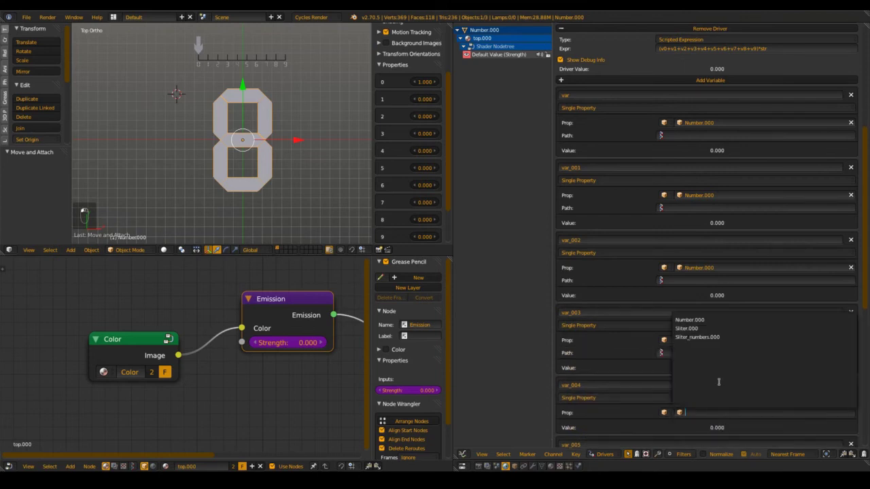
left_click(708, 321)
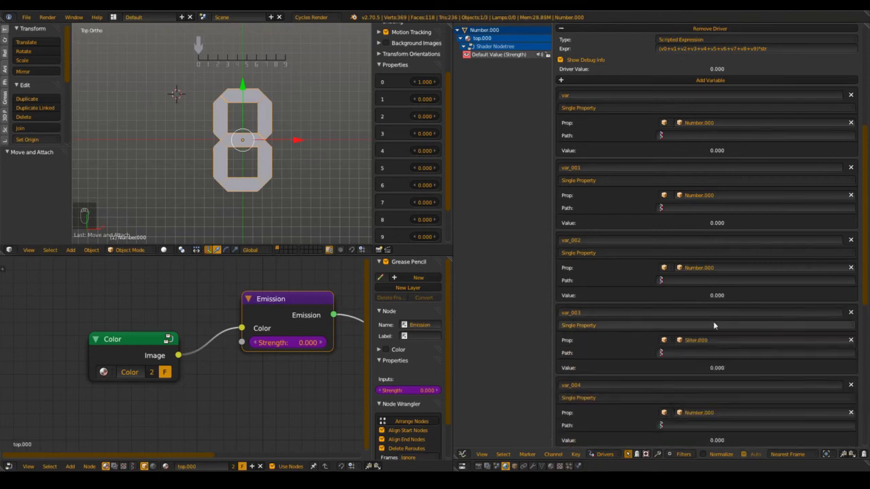
Choose Number.000 as the target object for driver variables var_005, var_006 and var_007
scroll(712, 312, "up", 4)
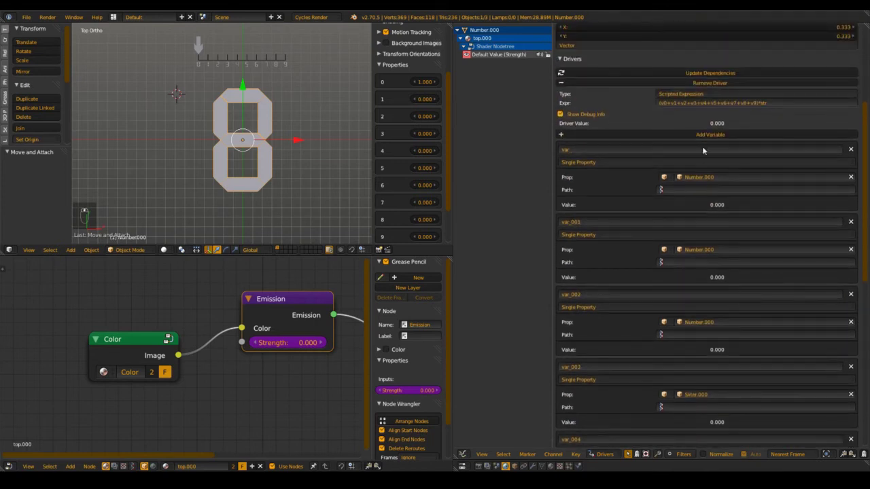
scroll(712, 324, "down", 6)
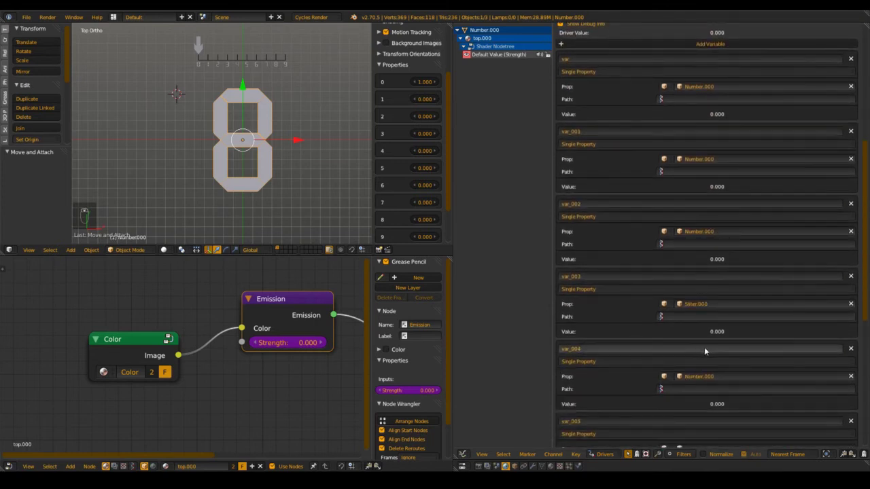
scroll(704, 347, "down", 2)
left_click(703, 412)
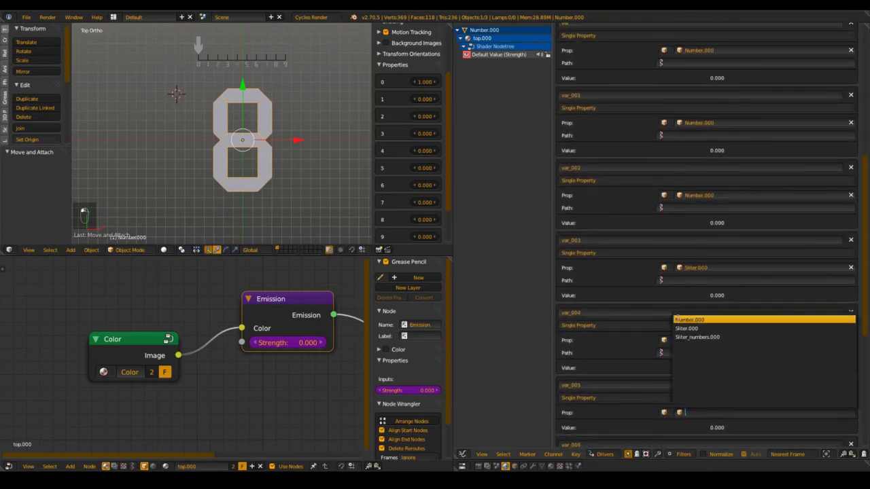
scroll(696, 354, "down", 6)
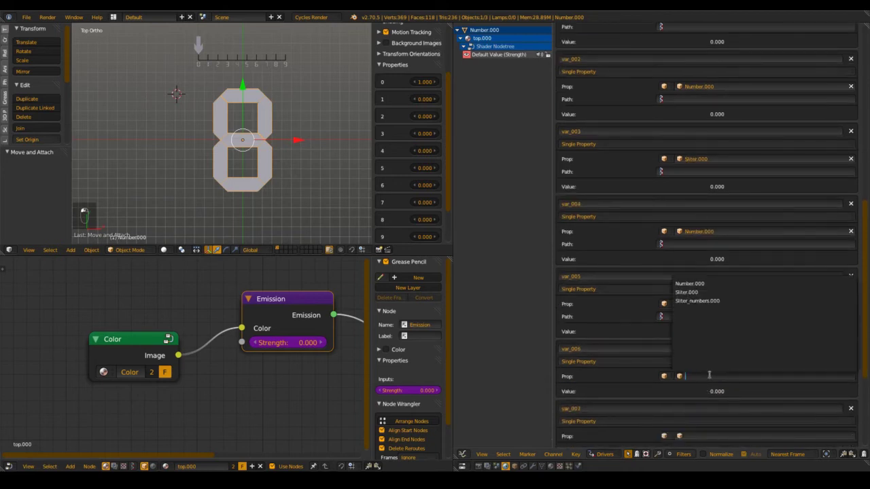
scroll(707, 377, "down", 4)
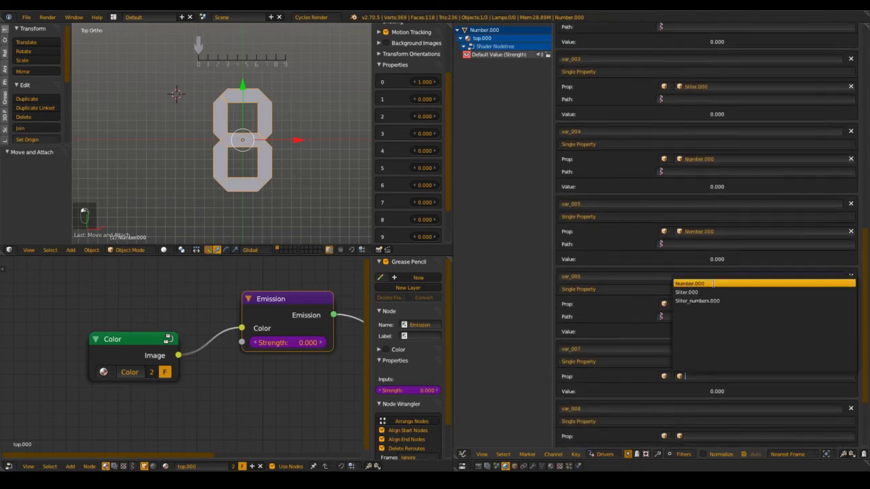
left_click(712, 283)
Choose Number.000 as the target object for driver variables var_008 and var_009
scroll(713, 354, "down", 5)
left_click(705, 358)
left_click(711, 372)
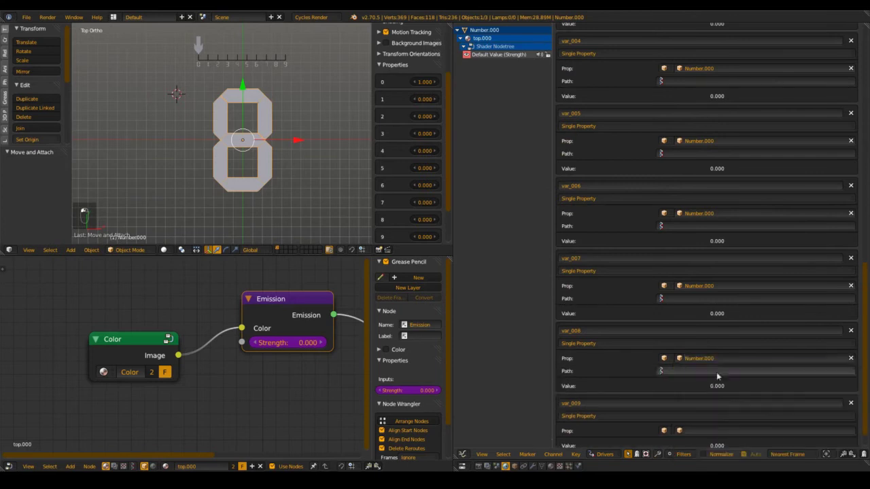
left_click(714, 431)
left_click(720, 338)
scroll(715, 381, "down", 3)
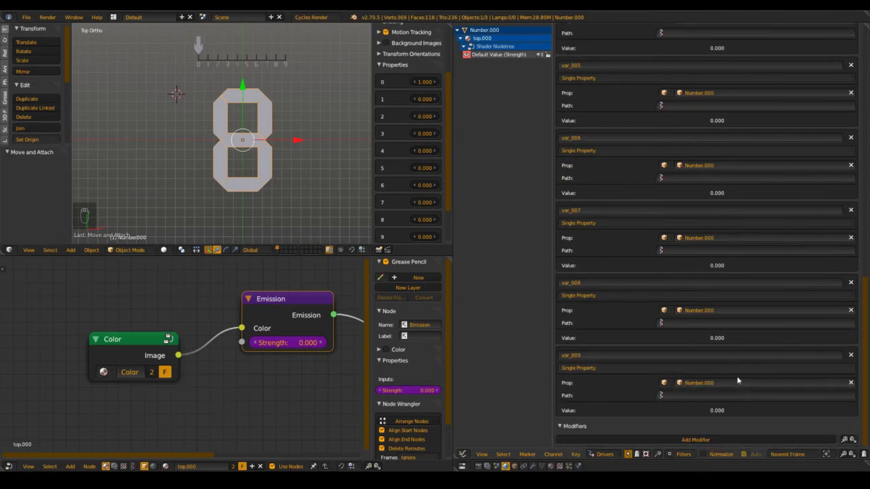
Rename the first three driver variables, var, var_001 and var_002, as v0, v1 and v2
scroll(737, 376, "up", 20)
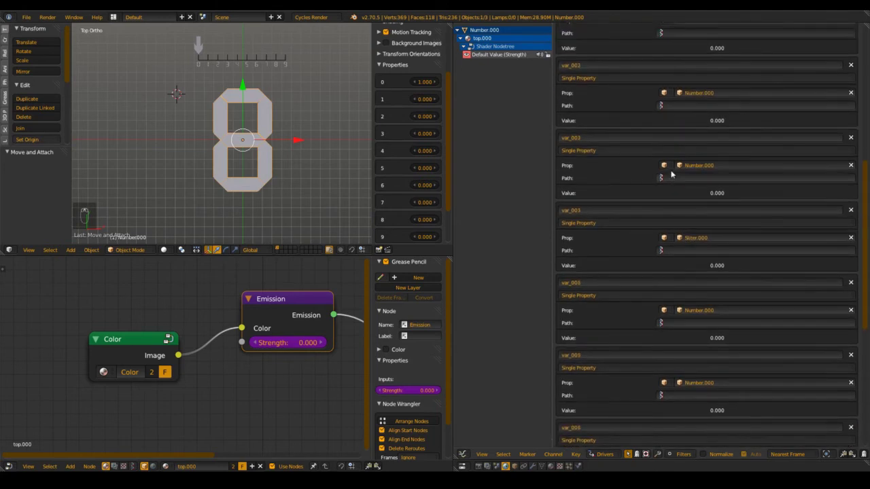
scroll(659, 172, "up", 5)
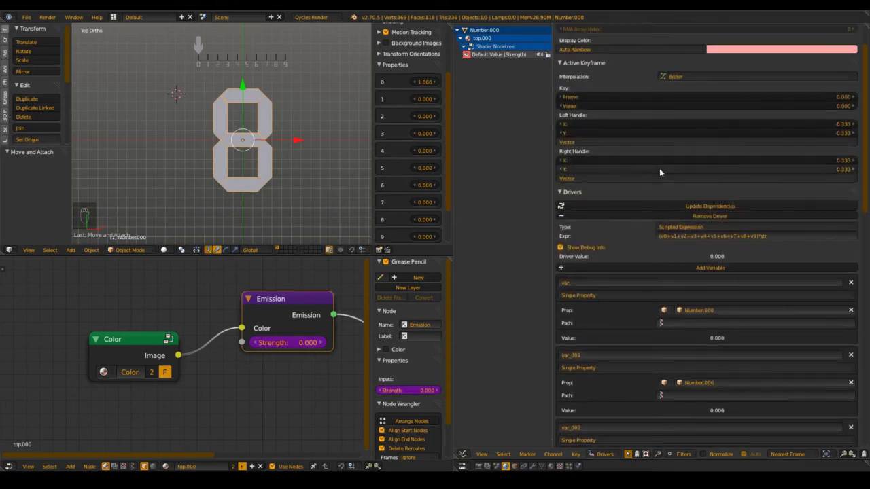
left_click(583, 281)
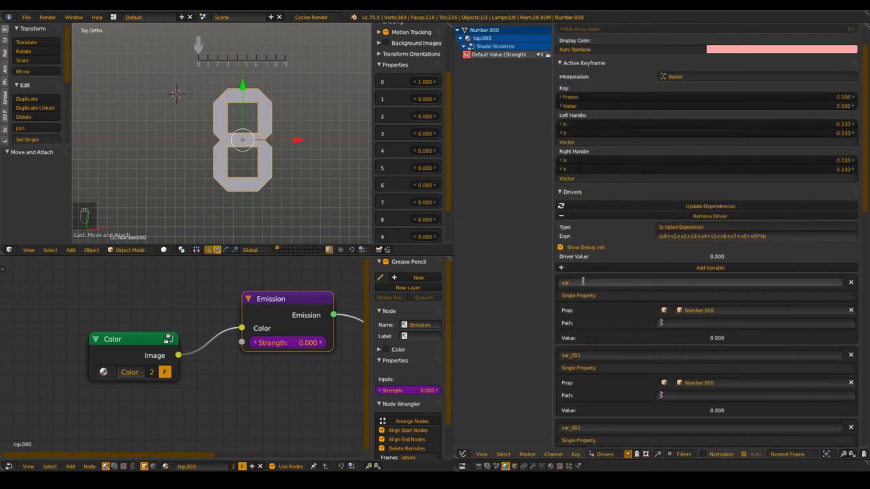
type("v")
key("Return")
left_click(605, 354)
type("v1")
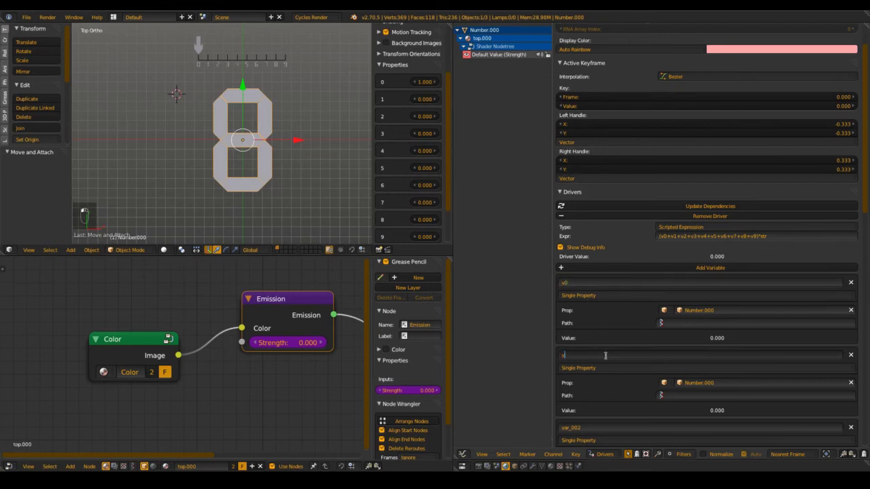
key("Return")
left_click(596, 427)
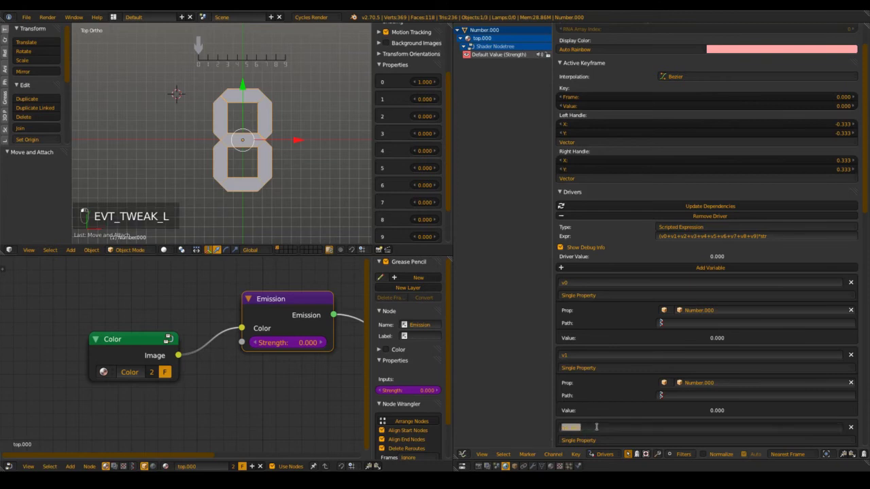
type("v2")
key("Return")
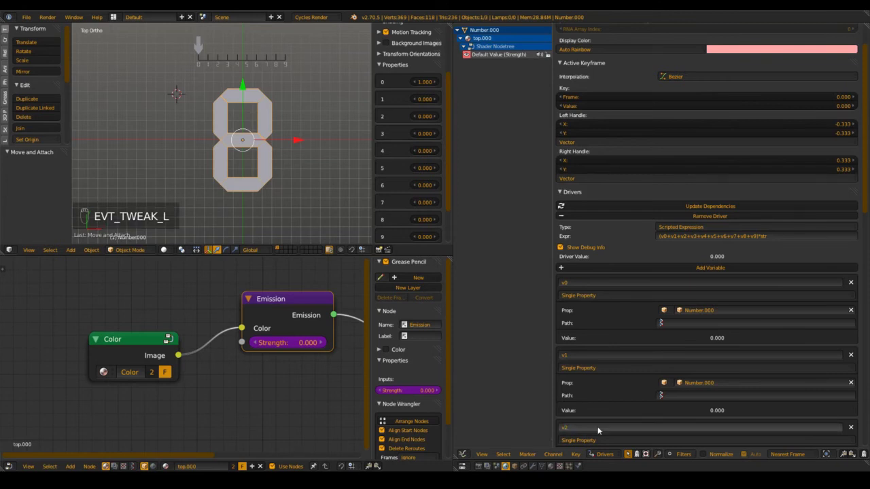
Rename the driver variables var_003 and var_004 as v3 and v4
scroll(612, 288, "down", 5)
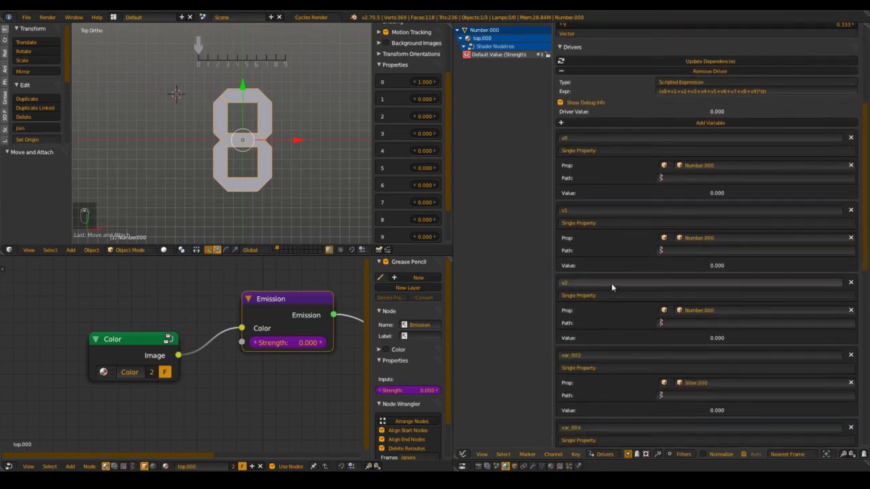
left_click(609, 353)
type("v")
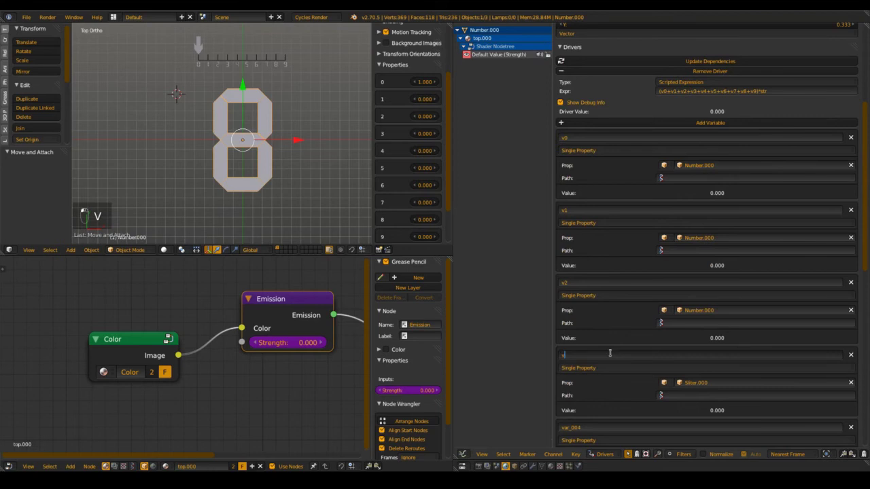
type("3")
key("Return")
scroll(612, 381, "down", 1)
left_click(584, 410)
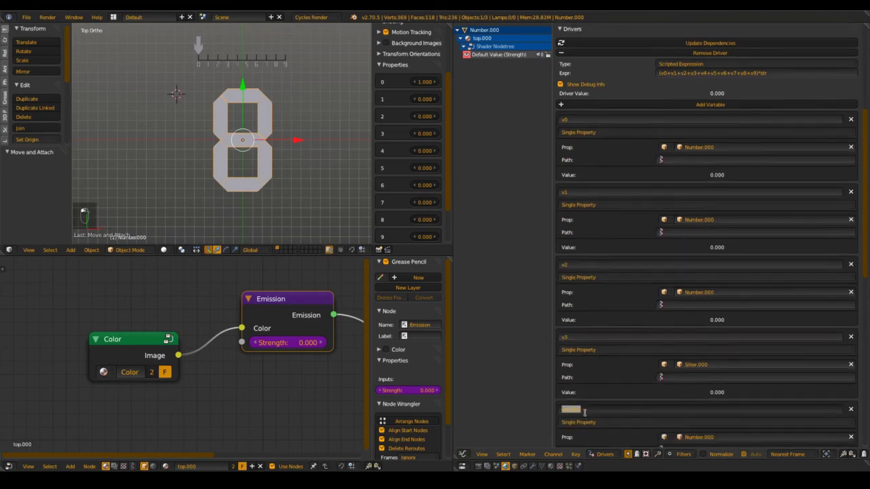
type("v4")
key("Return")
Rename the driver variables var_005 and var_006 as v5 and v6
scroll(606, 396, "down", 5)
left_click(622, 393)
type("v")
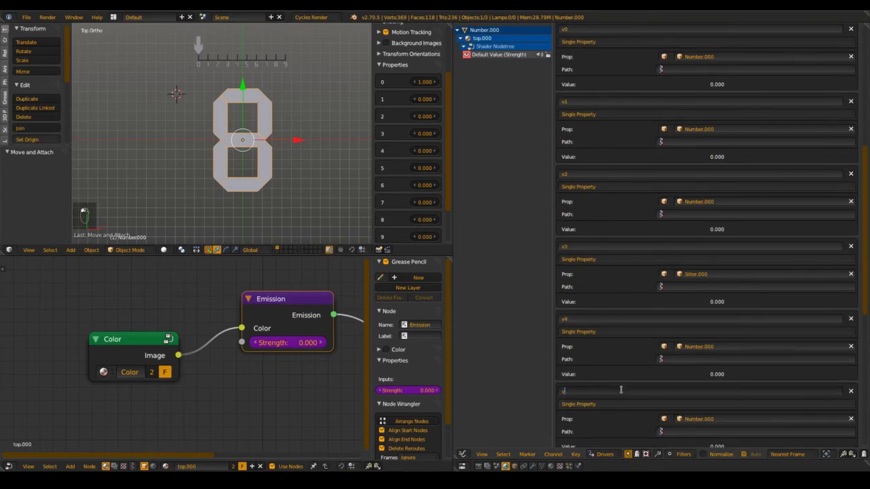
type("5")
key("Return")
scroll(623, 377, "down", 5)
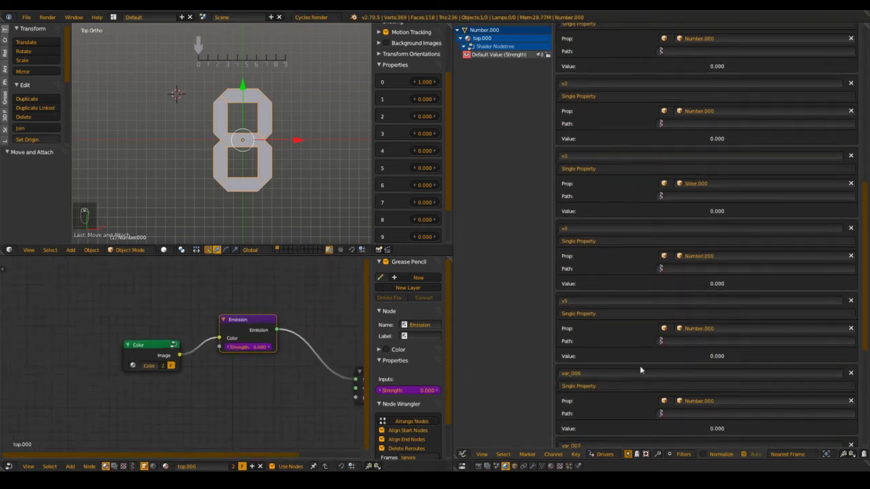
left_click(622, 373)
type("v6")
key("Return")
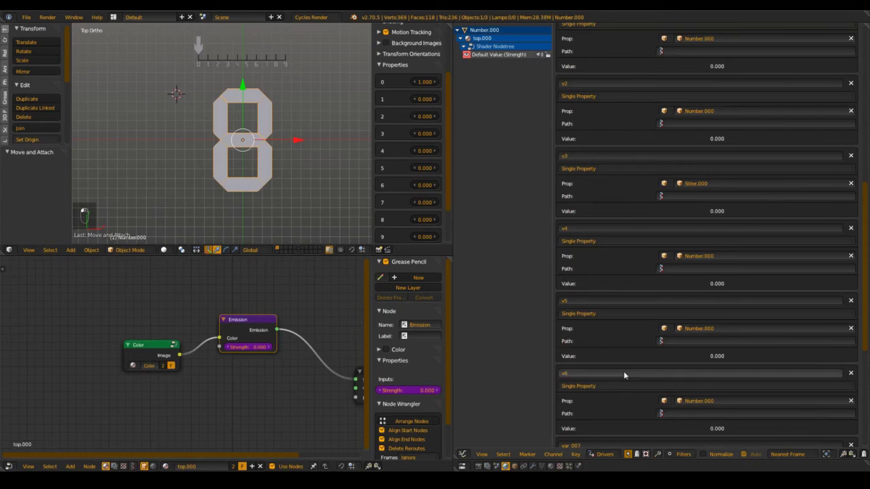
Rename the driver variables var_007 and var_008 as v7 and v8
scroll(748, 286, "down", 5)
left_click(630, 354)
type("v")
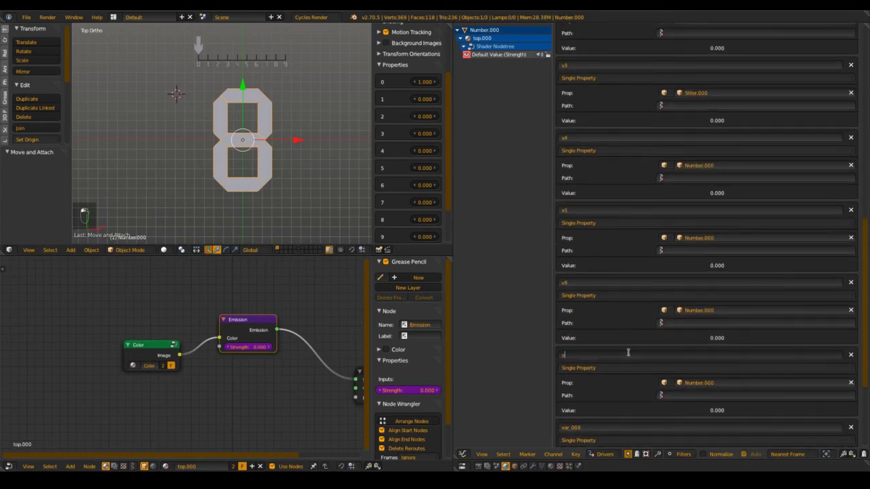
type("7")
key("Return")
left_click(588, 428)
type("v8")
key("Return")
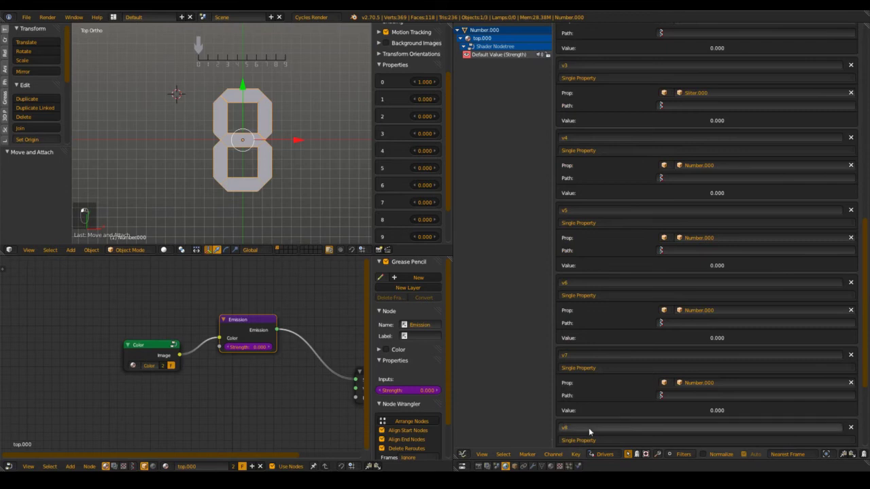
Rename the last driver variable, var_009, as v9
scroll(608, 408, "down", 4)
left_click(624, 409)
type("v")
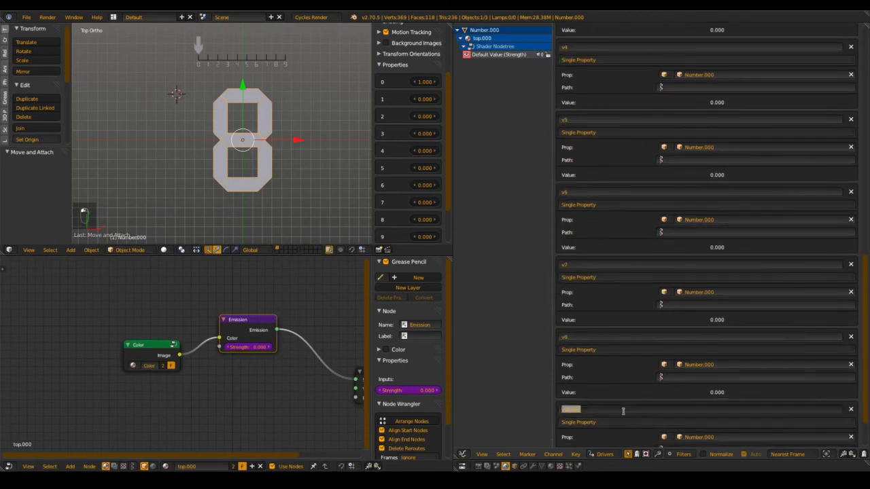
type("9")
key("Return")
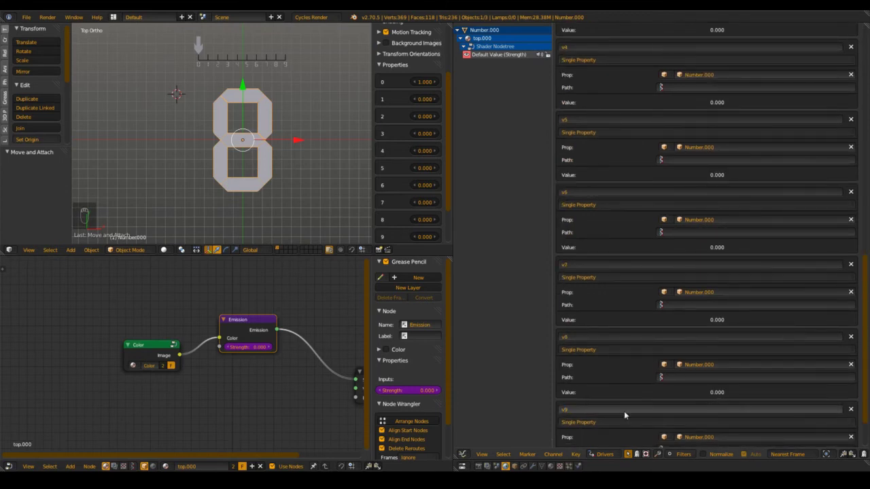
Save the file and open the scripted expression of the Emission strength driver for editing
scroll(626, 412, "down", 3)
scroll(653, 393, "up", 7)
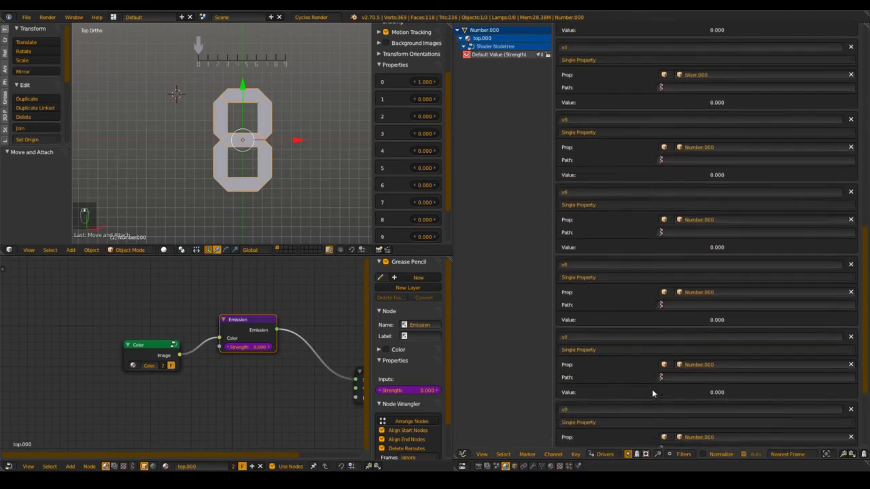
scroll(653, 393, "up", 12)
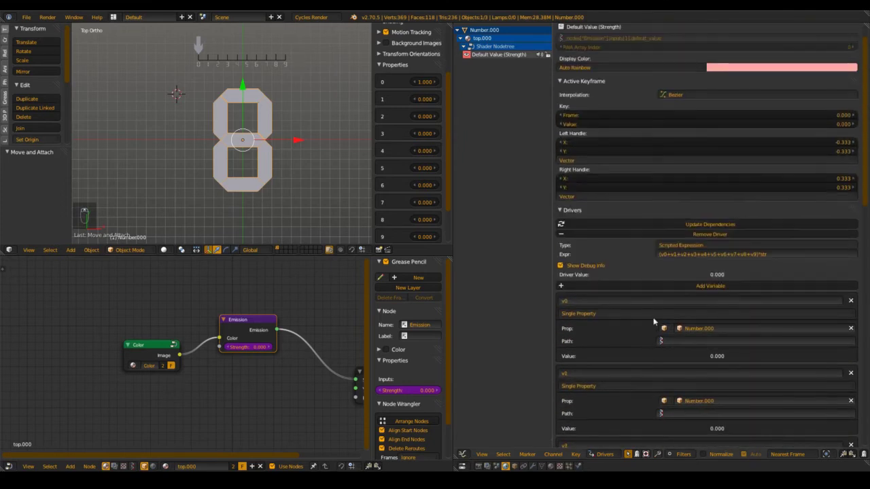
key("ctrl+s")
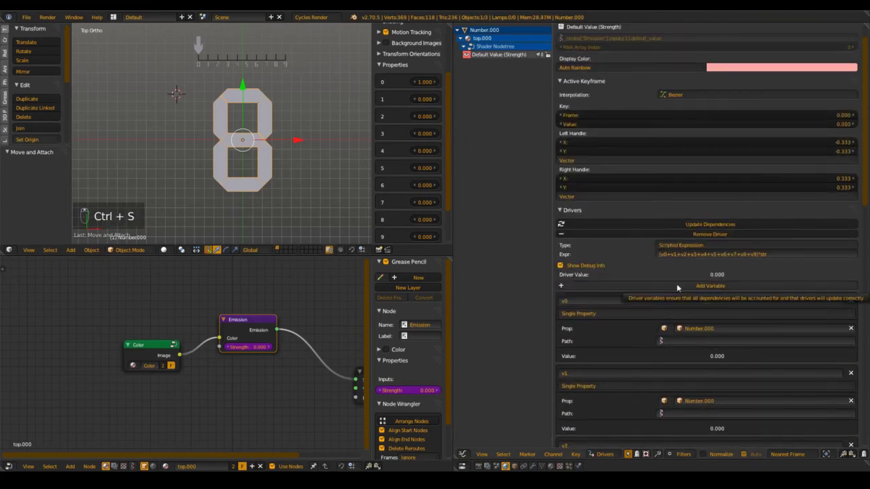
left_click(776, 254)
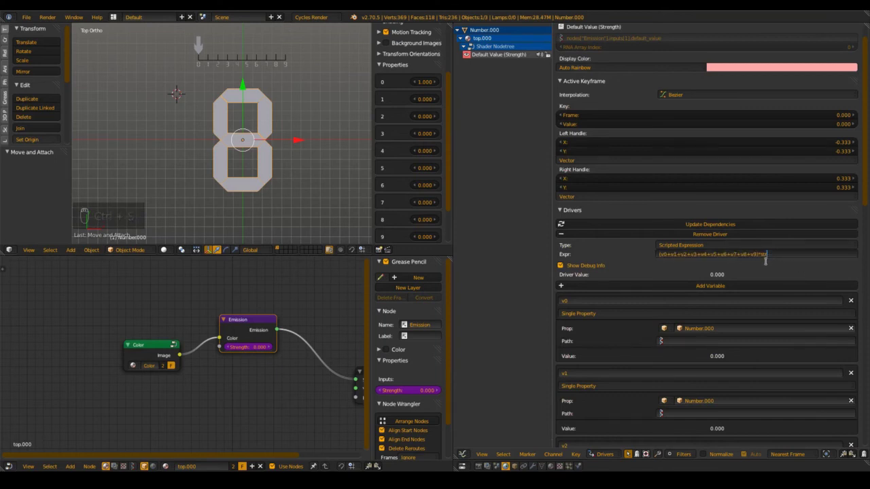
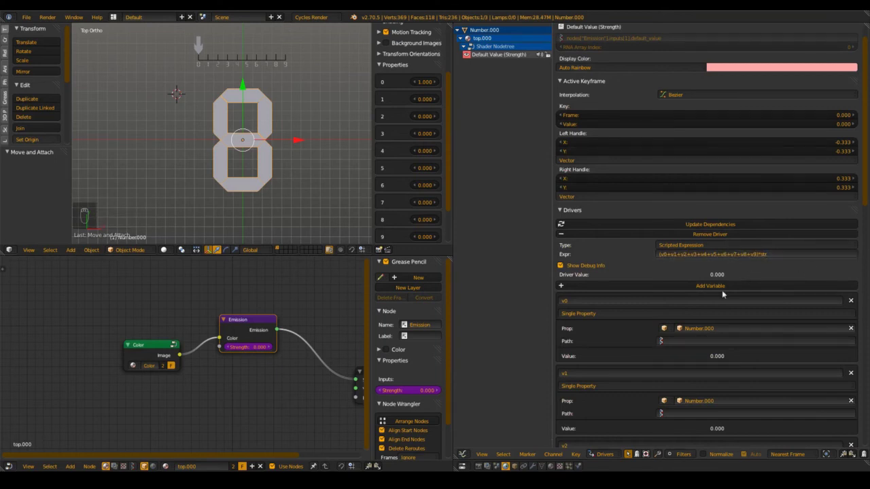
Save the file
key("ctrl+s")
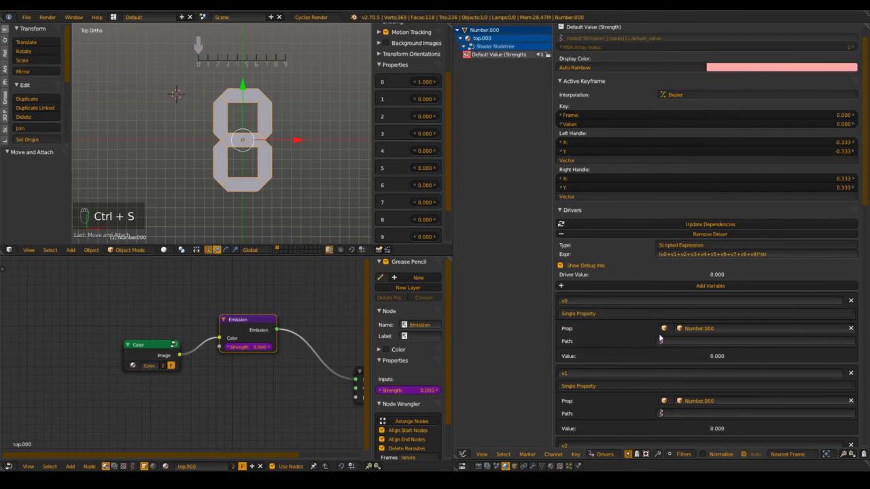
middle_click_drag(287, 116, 310, 121, "shift")
scroll(310, 121, "up", 3)
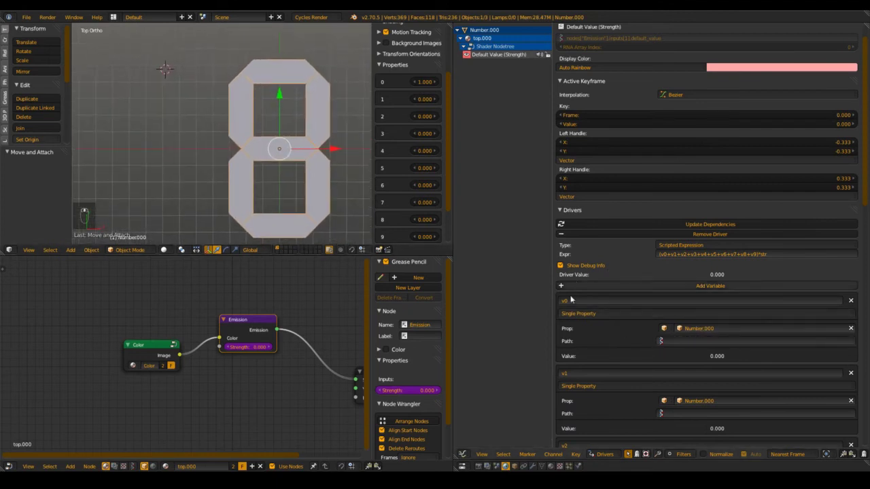
left_click(582, 313)
left_click(591, 302)
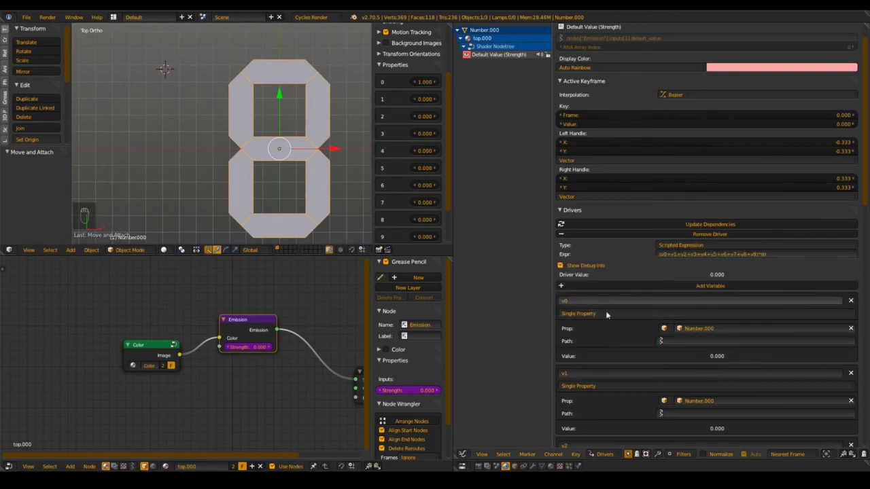
left_click(700, 329)
left_click(711, 339)
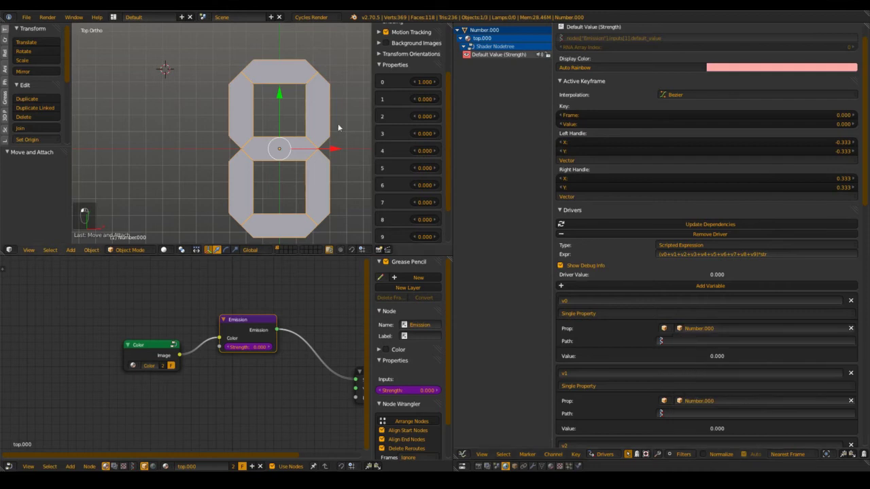
middle_click_drag(310, 149, 307, 148, "shift")
key("g")
right_click(265, 153)
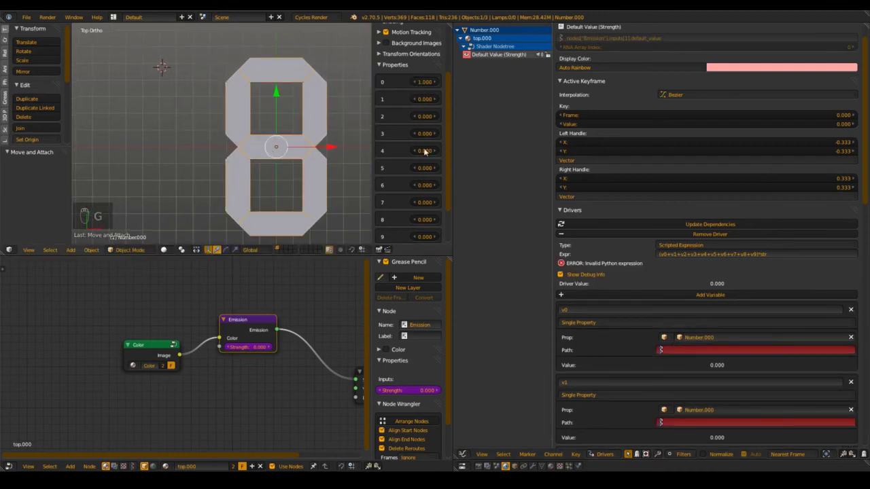
Set the path of driver variable v0 to ["0"]
left_click(717, 348)
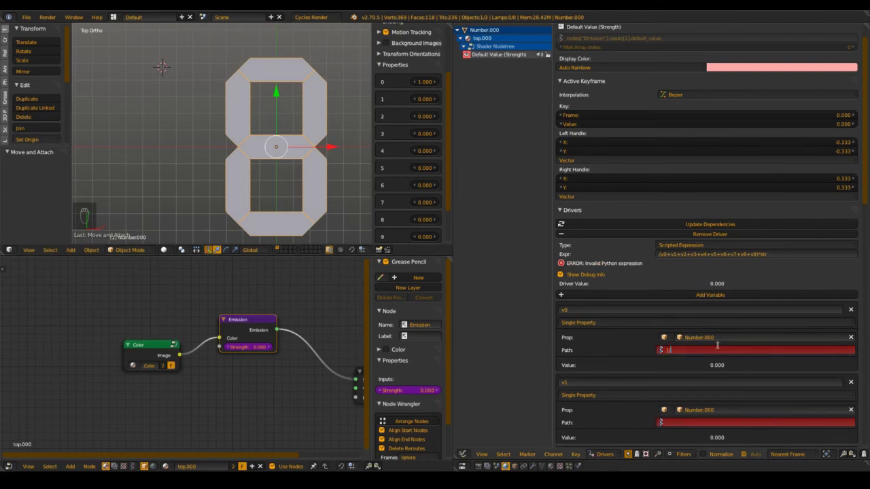
type("[\"")
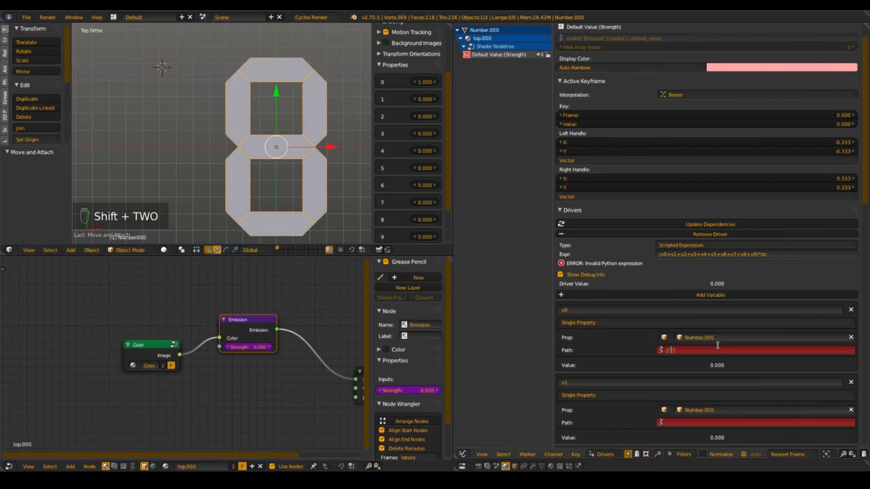
type("0\"]")
key("Return")
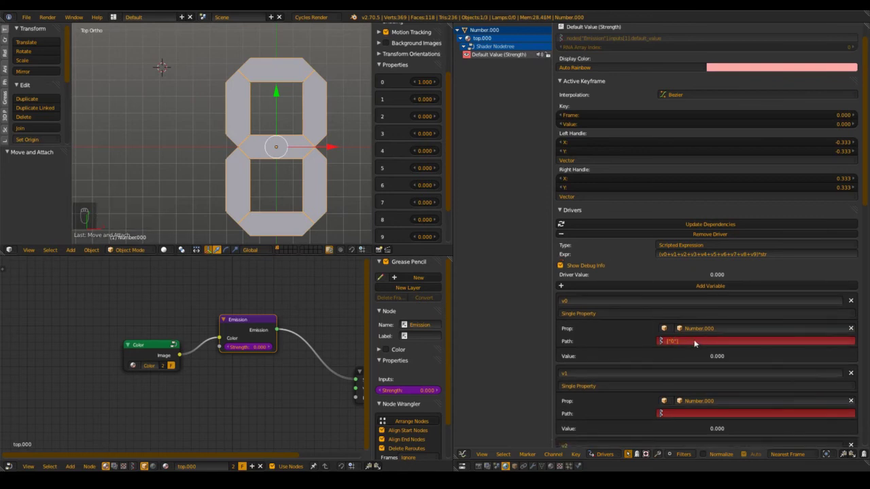
Copy the data path of custom property 0 into the v0 variable's path and update the driver dependencies
right_click(435, 83)
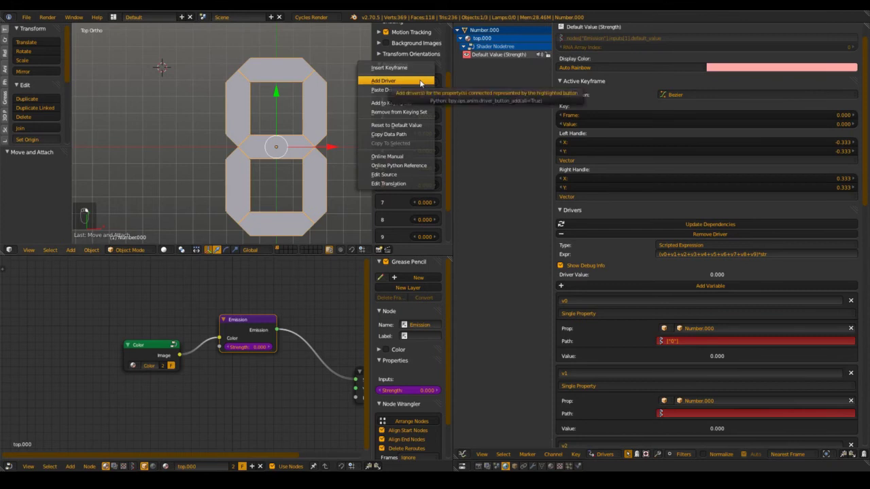
left_click(397, 134)
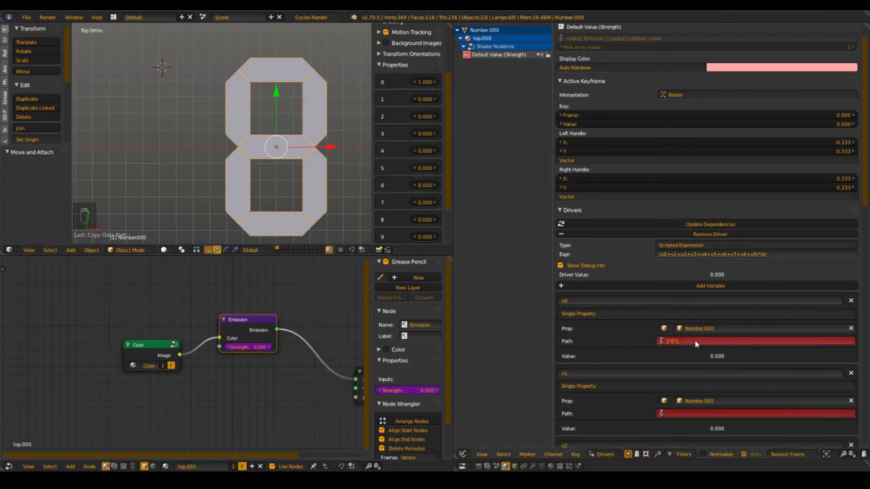
key("ctrl+v")
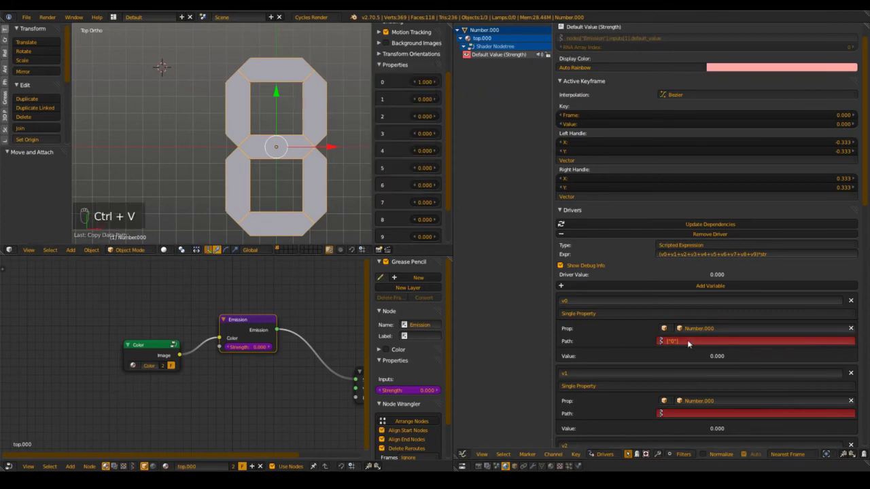
left_click(703, 224)
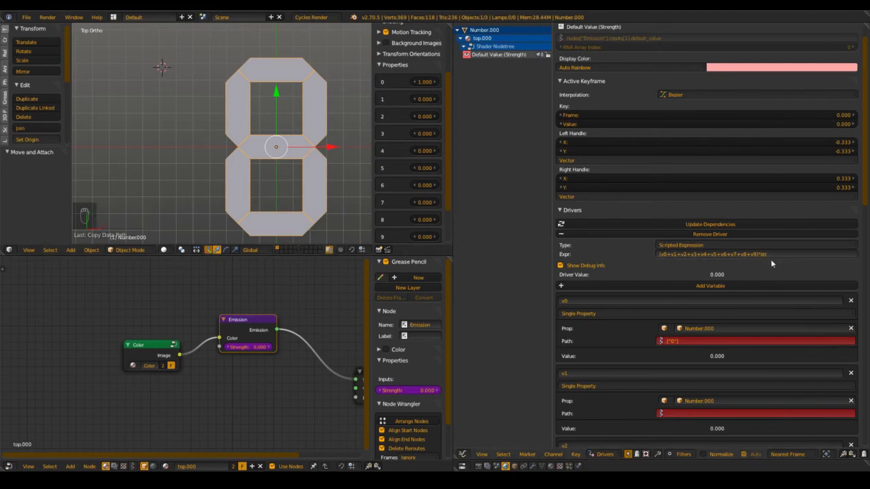
Set the path of driver variable v1 to ["1"]
left_click(687, 411)
key("Left")
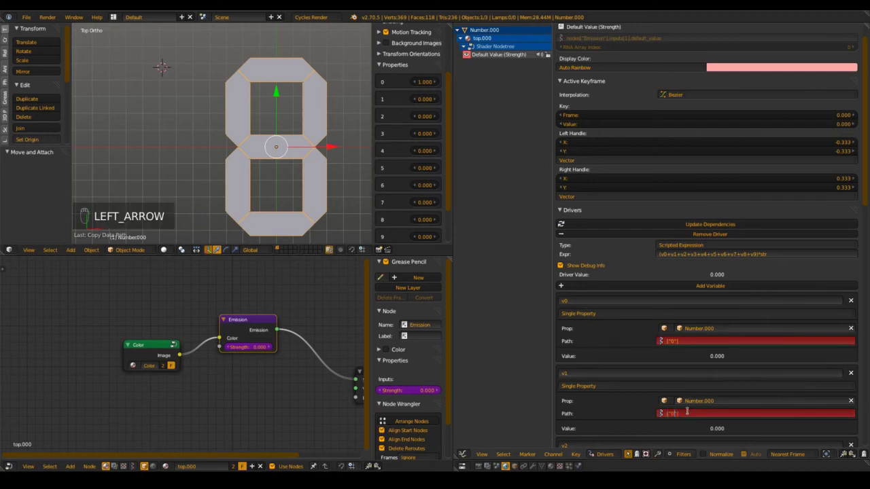
type("1")
key("Return")
right_click(688, 412)
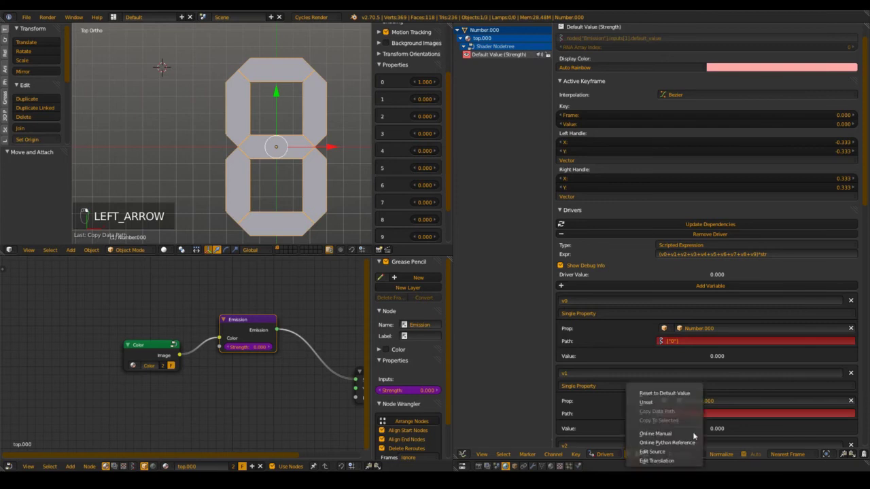
Paste the copied data path ["0"] into the path of each driver variable from v2 to v9
scroll(694, 368, "down", 6)
key("ctrl+v")
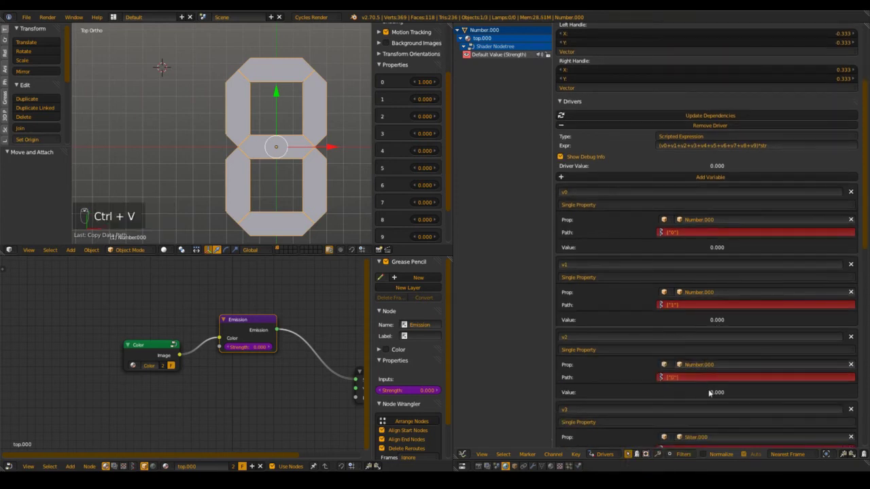
scroll(707, 377, "down", 2)
key("ctrl+v")
scroll(706, 412, "down", 2)
key("ctrl+v")
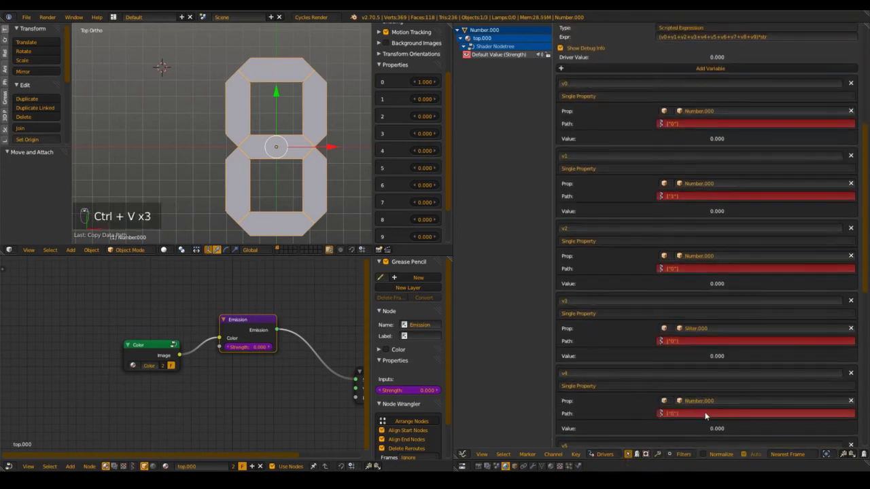
scroll(704, 408, "down", 2)
key("ctrl+v")
scroll(700, 401, "down", 1)
scroll(700, 403, "up", 1)
key("ctrl+v")
scroll(701, 398, "down", 4)
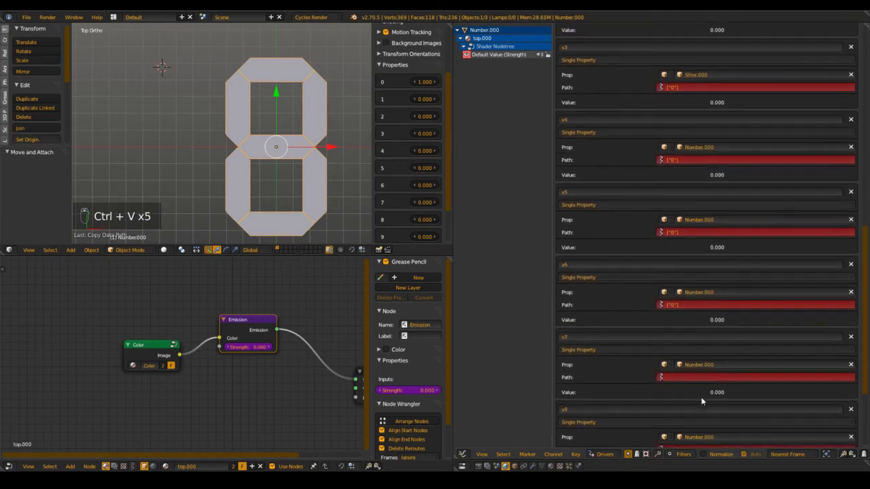
key("ctrl+v")
key("ctrl+v")
scroll(704, 391, "down", 4)
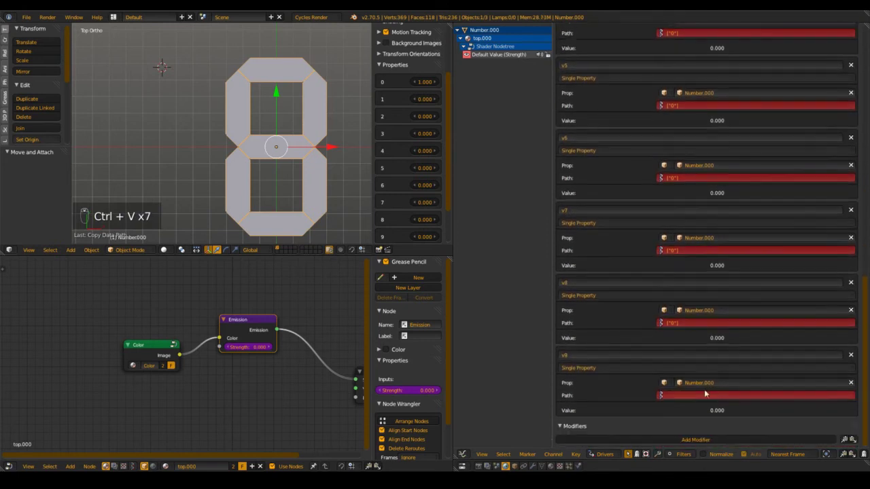
key("ctrl+v")
key("ctrl+v")
left_click(686, 395)
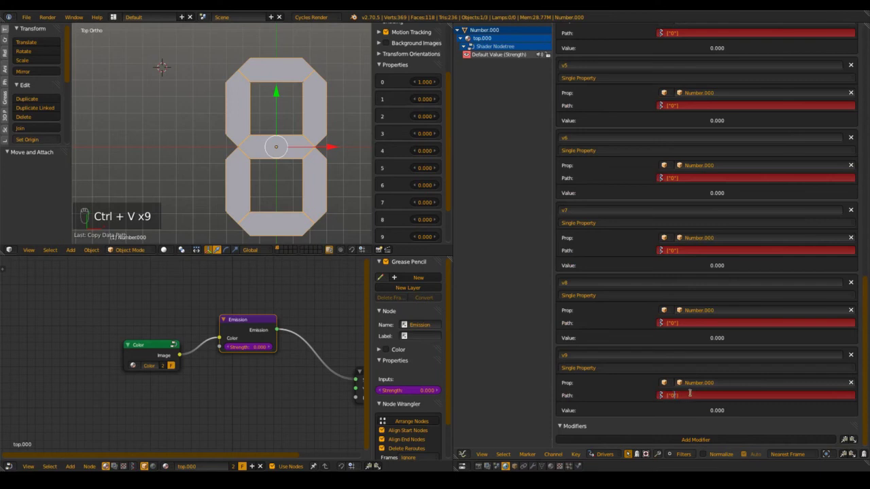
left_click(740, 352)
Change the path of driver variable v2 to ["2"] and that of v3 to ["3"]
scroll(728, 255, "up", 15)
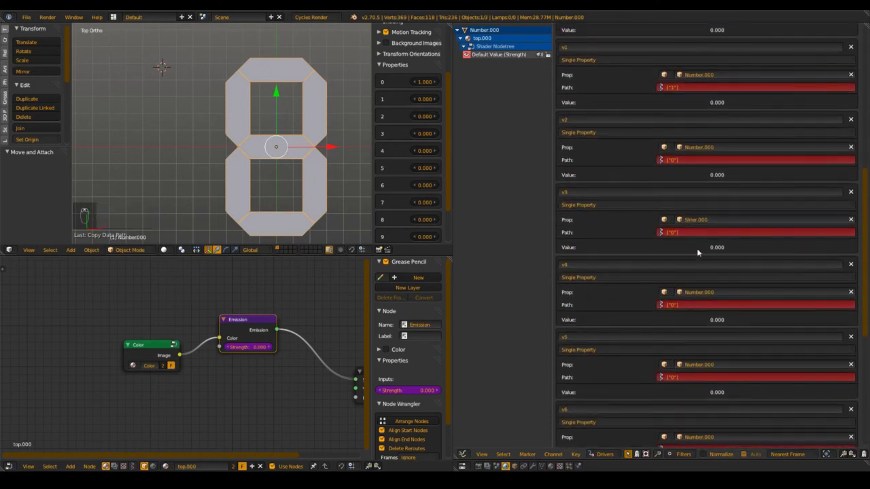
scroll(700, 218, "up", 3)
left_click(672, 214)
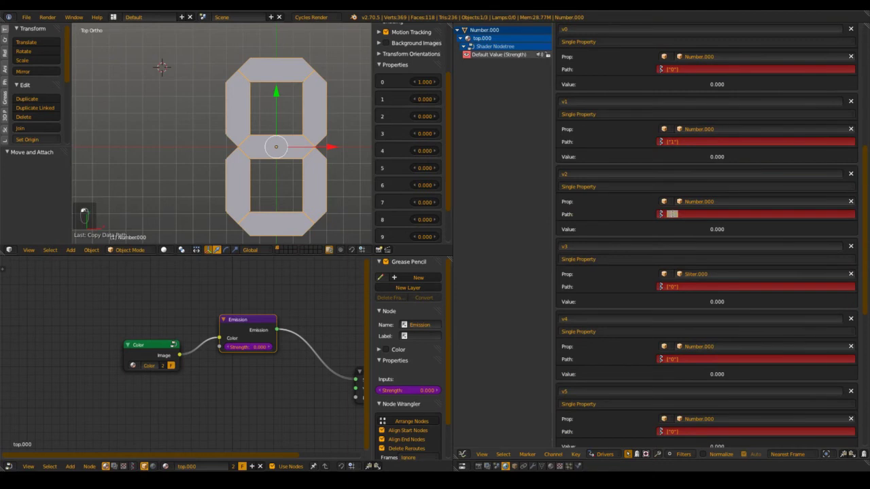
left_click(675, 214)
key("Return")
left_click(706, 285)
key("Left")
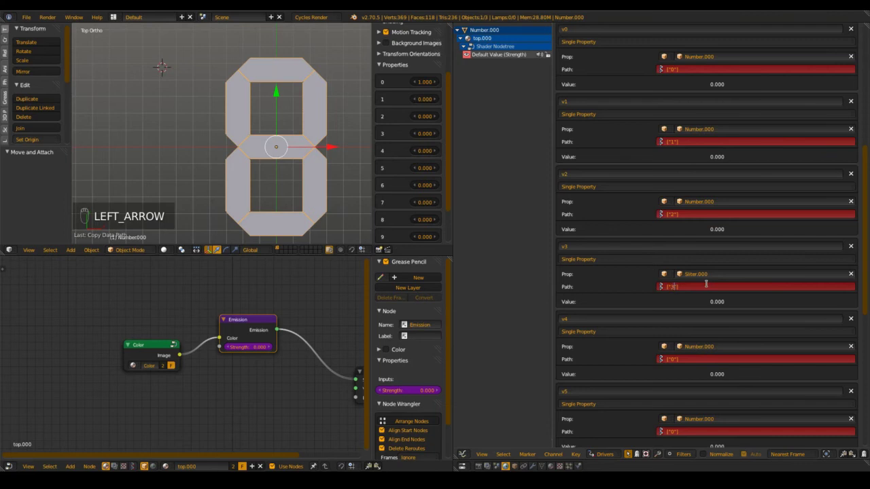
key("Return")
Change the path of driver variable v4 to ["4"]
left_click(700, 358)
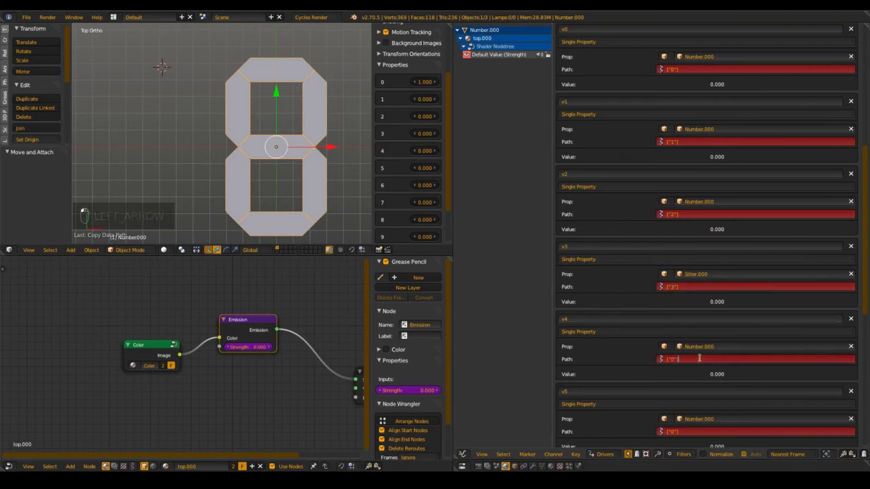
key("Left")
type("4")
key("Return")
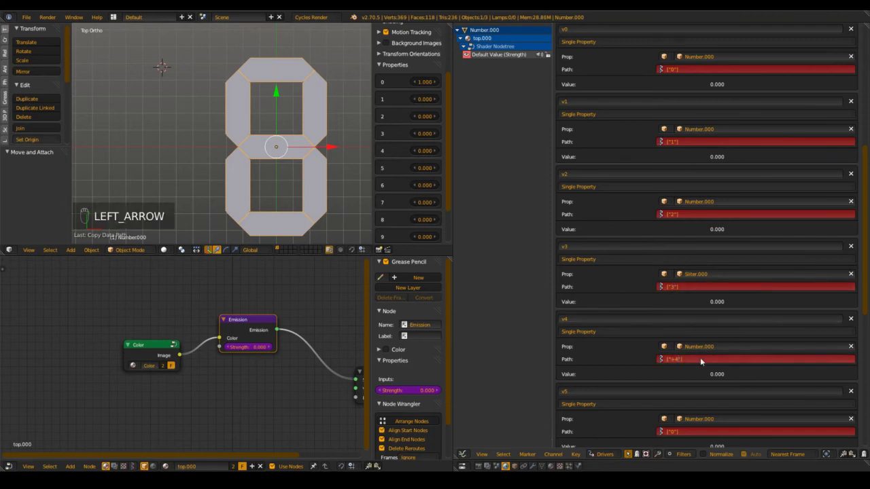
left_click(673, 359)
type("4")
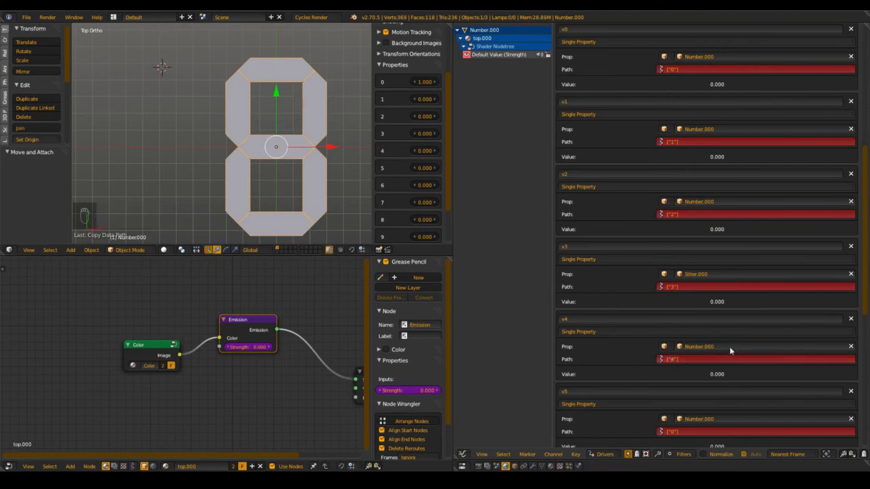
Change the path of driver variable v5 to ["5"] and that of v6 to ["6"]
scroll(729, 351, "down", 2)
left_click(703, 393)
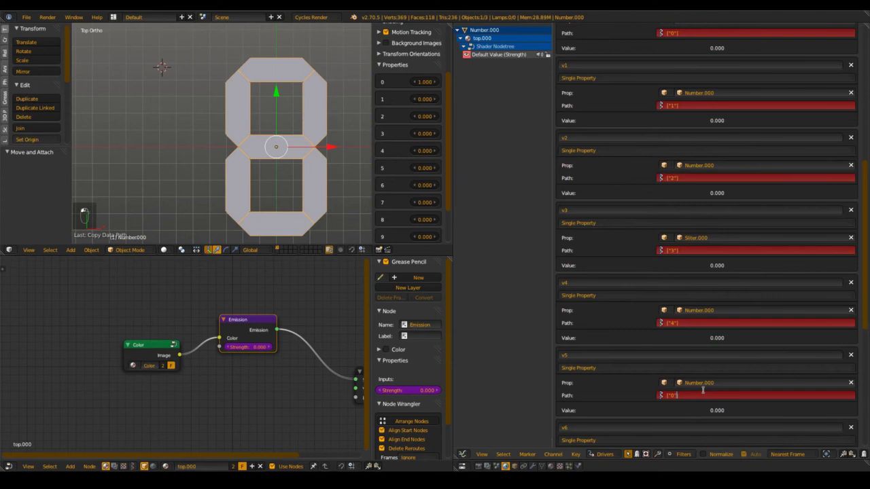
key("Left")
type("5")
key("Return")
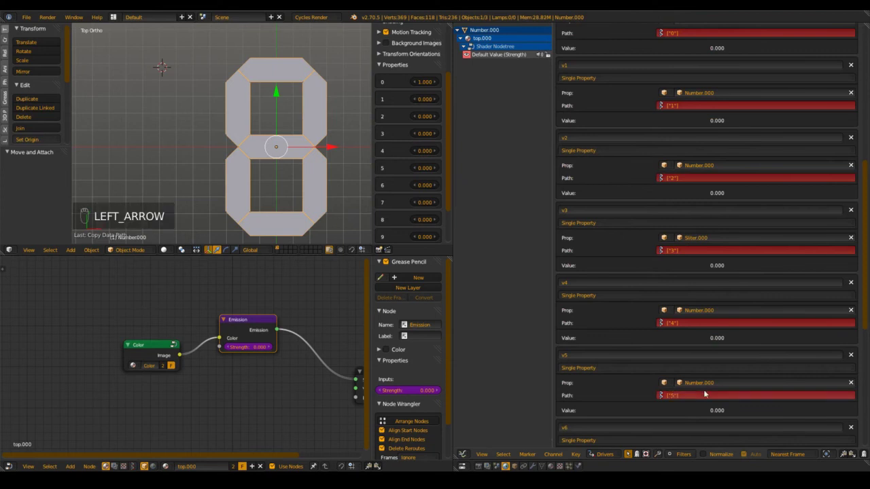
scroll(707, 391, "down", 6)
left_click(724, 361)
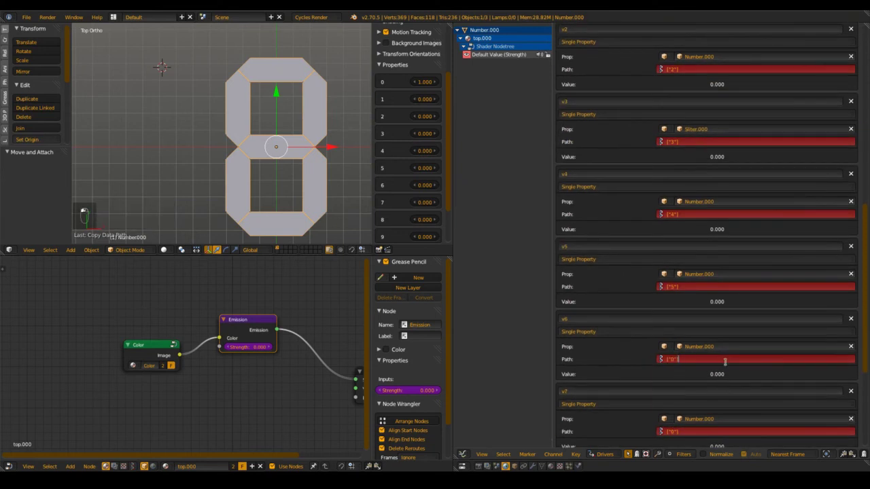
key("Left")
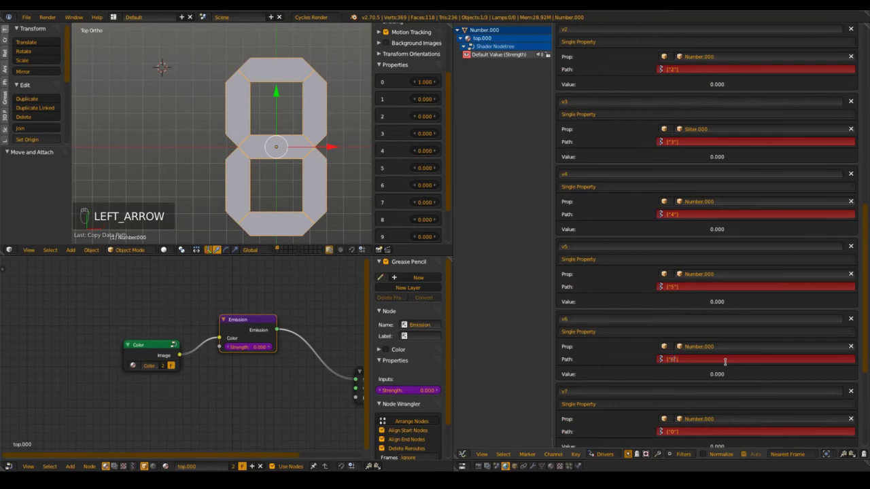
key("Return")
Change the path of driver variable v7 to ["7"]
scroll(686, 421, "down", 1)
left_click(687, 414)
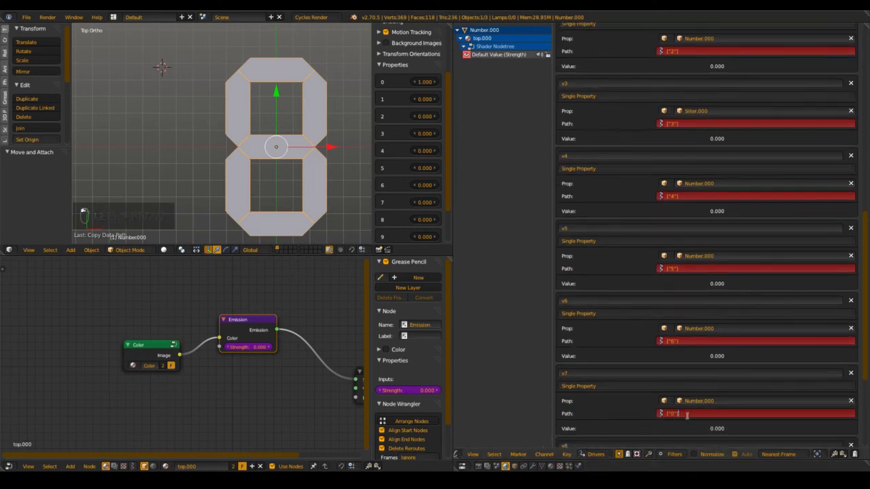
key("Left")
key("Left")
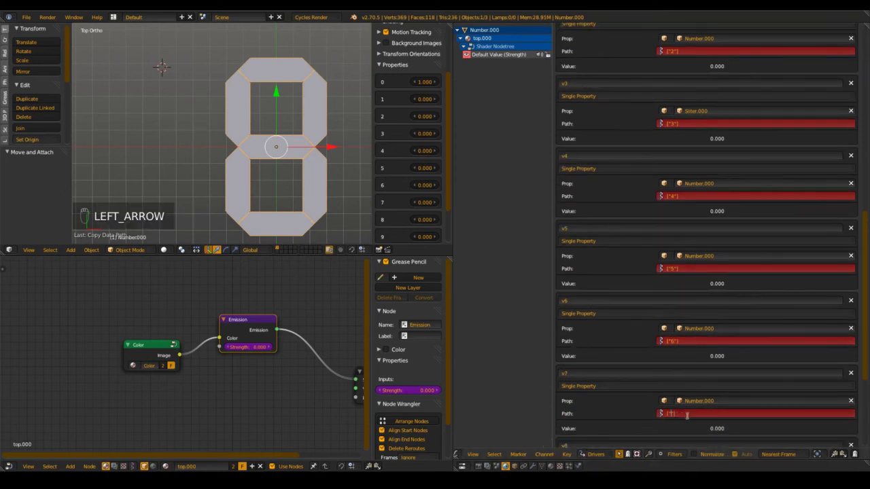
key("BackSpace")
type("7")
key("Return")
Change the path of driver variable v8 to ["8"]
scroll(688, 415, "down", 5)
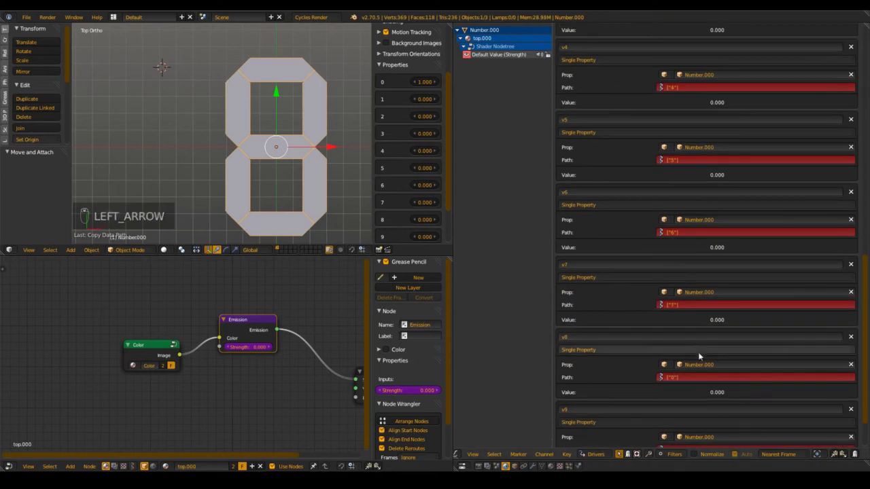
left_click(688, 374)
key("Left")
key("Left")
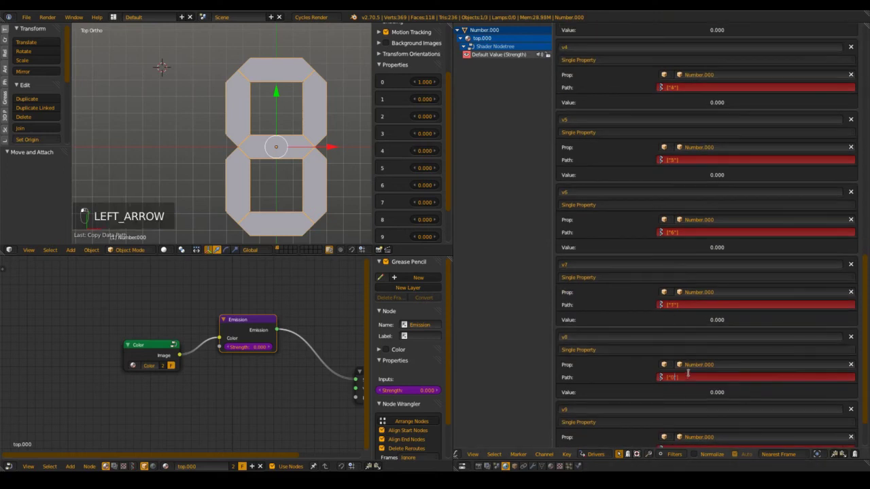
type("8")
key("Return")
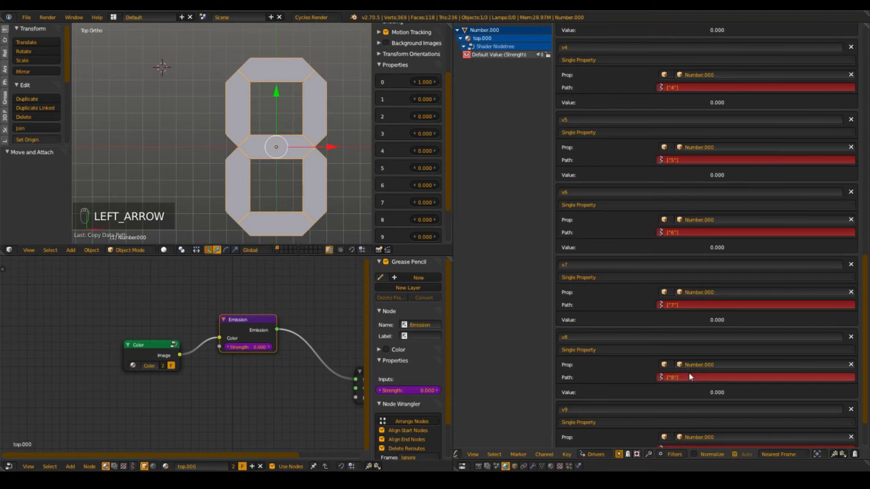
Change the path of driver variable v9 to ["9"]
scroll(688, 372, "down", 3)
left_click(688, 395)
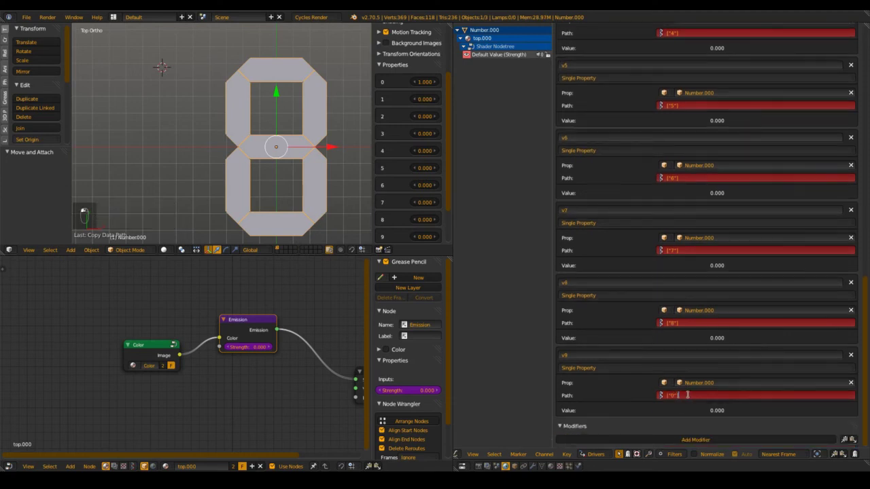
key("Left")
key("Left")
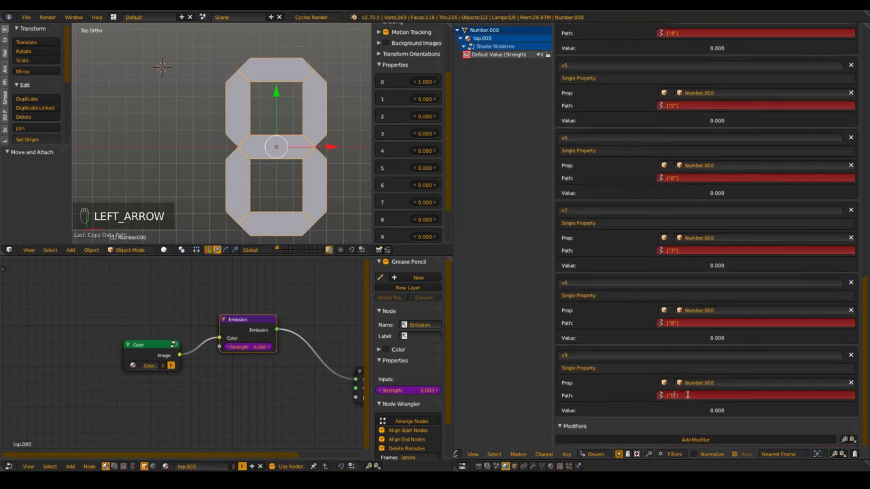
type("9")
key("Return")
Nudge custom property 5 of the number object slightly to refresh the driver variables, and save the file
scroll(681, 270, "up", 4)
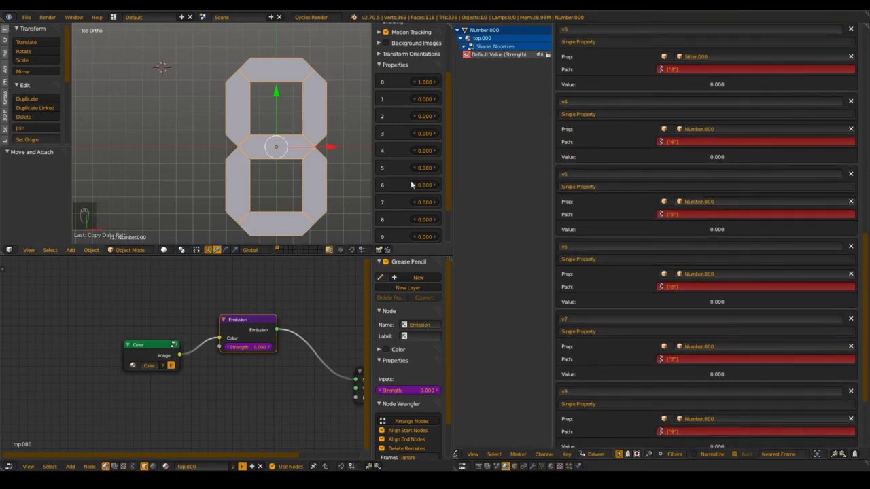
left_click_drag(428, 170, 427, 168)
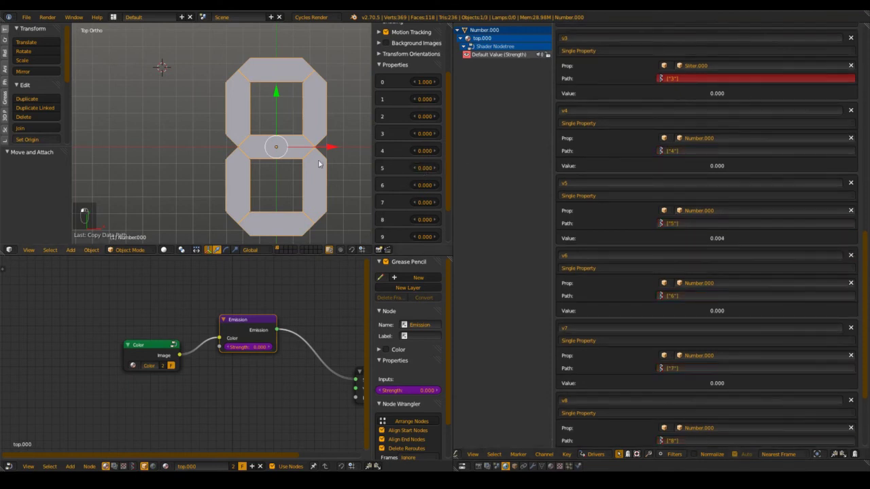
key("ctrl+s")
left_click(170, 162)
Set the source object of driver variable v3 to Number.000 and save the file
scroll(753, 210, "up", 4)
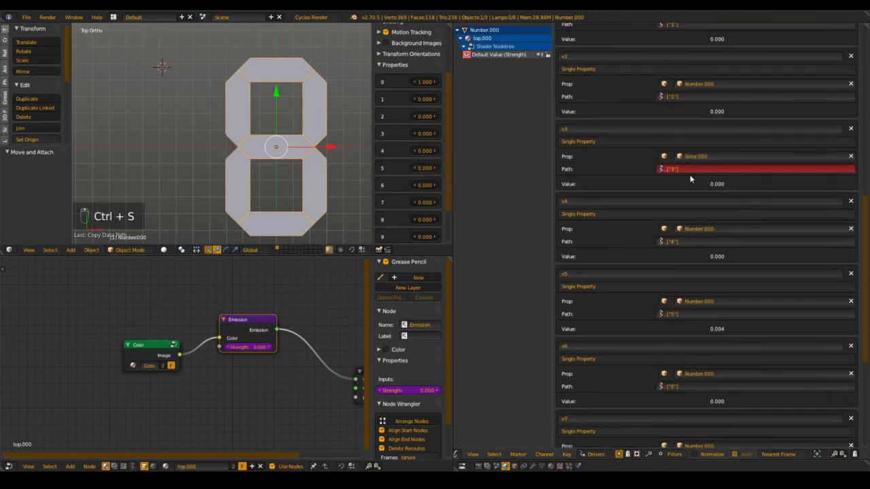
left_click(707, 157)
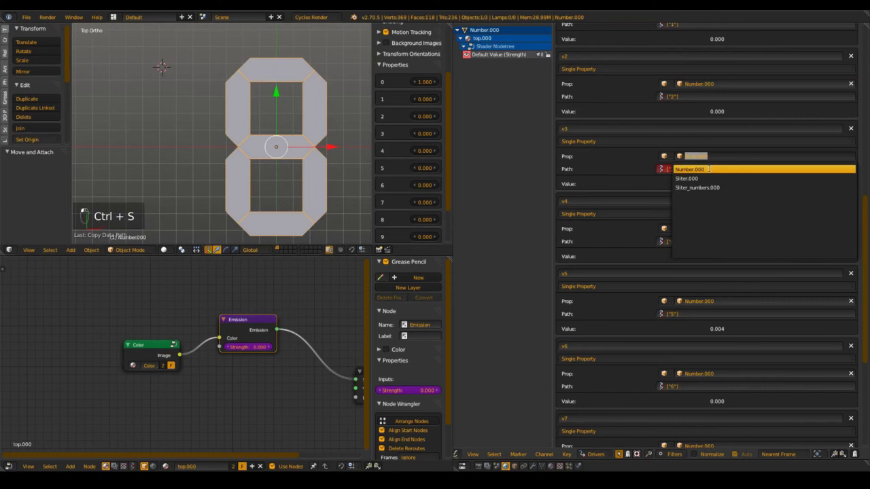
left_click(709, 169)
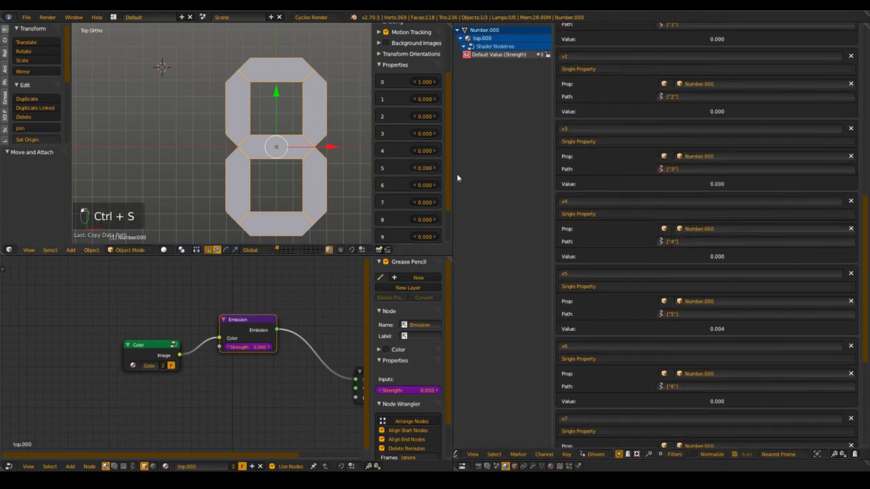
key("ctrl+s")
Save the file and reconfirm the Strength driver's expression (v0+v1+v2+v3+v4+v5+v6+v7+v8+v9)*str to re-evaluate it
scroll(616, 200, "up", 8)
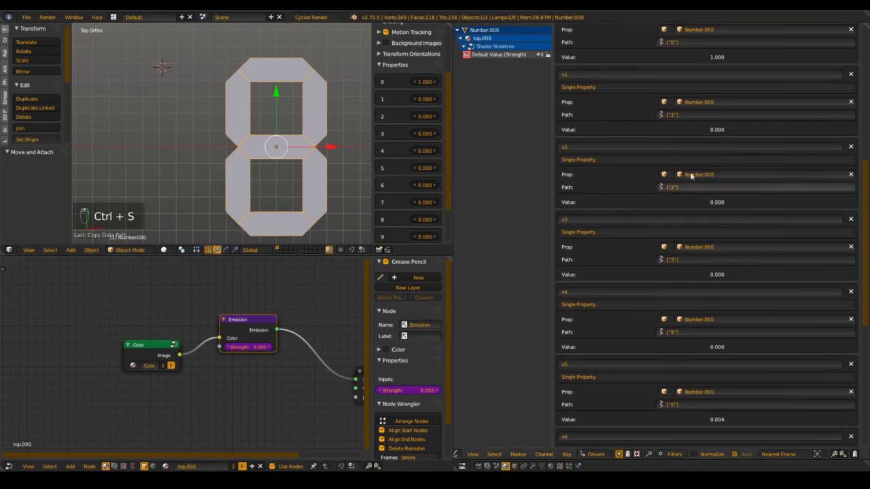
key("ctrl+s")
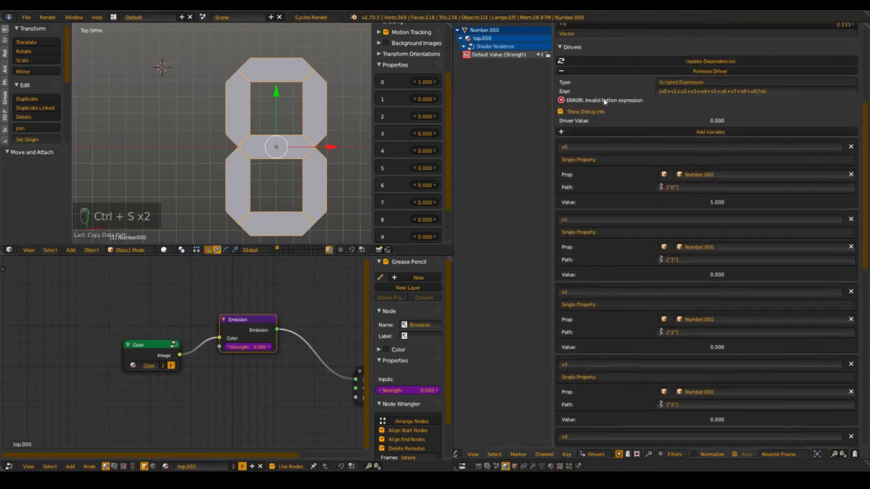
key("ctrl+s")
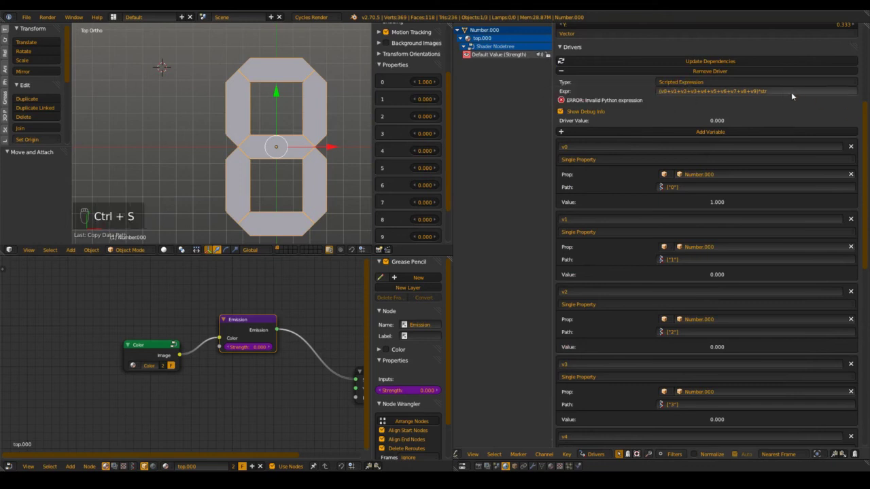
left_click(785, 91)
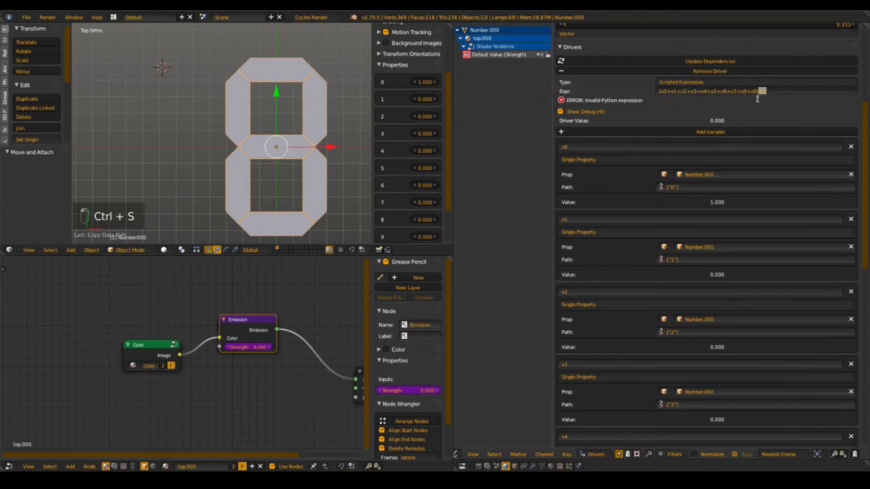
left_click_drag(758, 99, 767, 99)
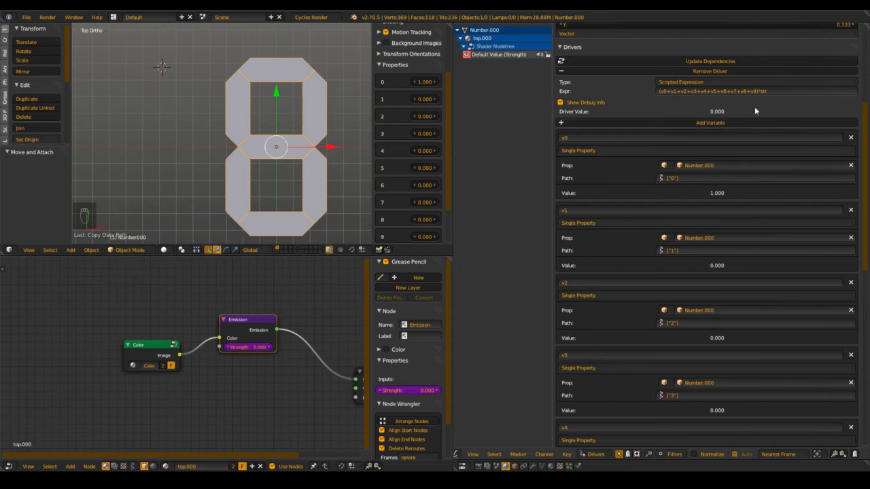
Add another variable to the Strength driver and name it str
scroll(740, 105, "down", 10)
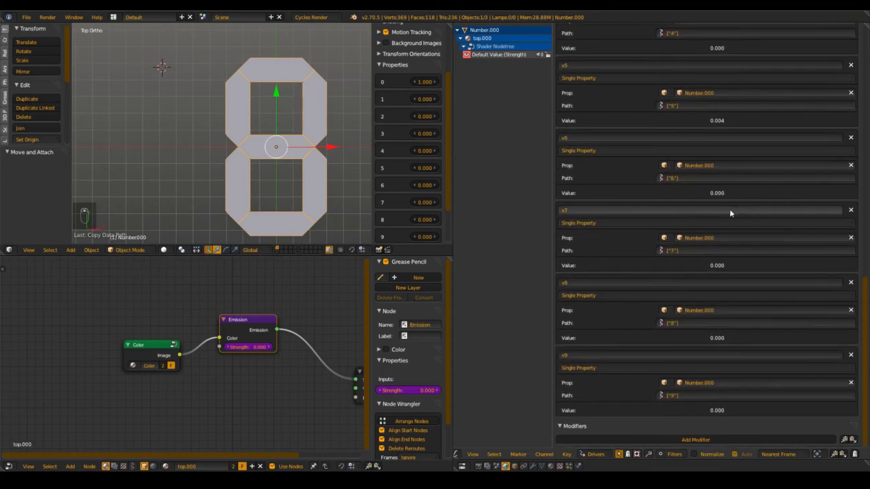
scroll(709, 178, "up", 10)
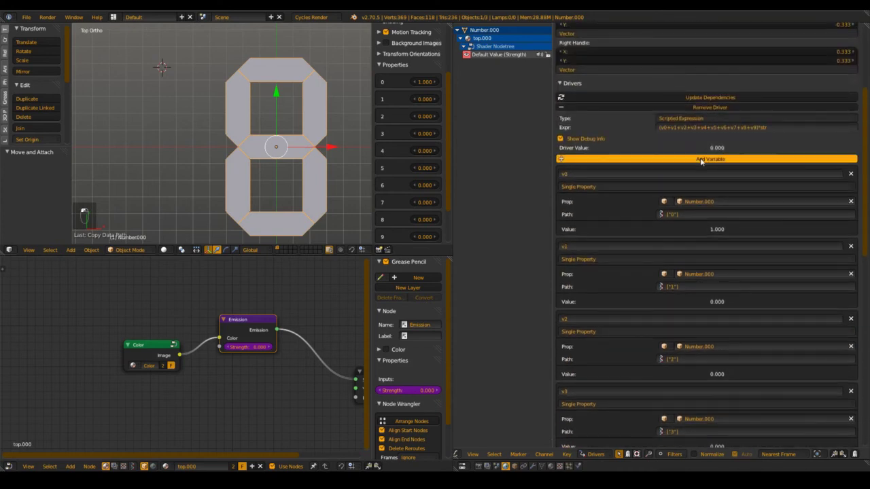
left_click(702, 160)
scroll(747, 238, "down", 10)
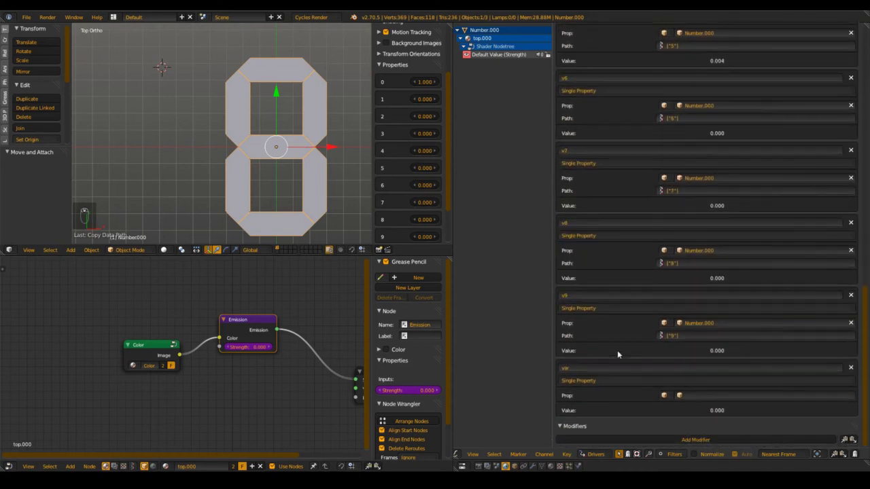
left_click(618, 368)
type("str")
key("Return")
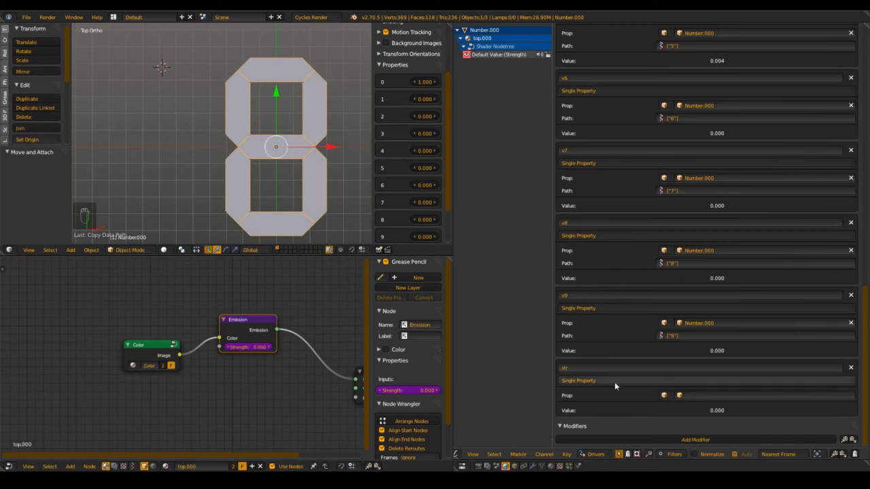
Point driver variable str to object Sliter.000 with the path ["Strength"], and save the file
left_click(715, 397)
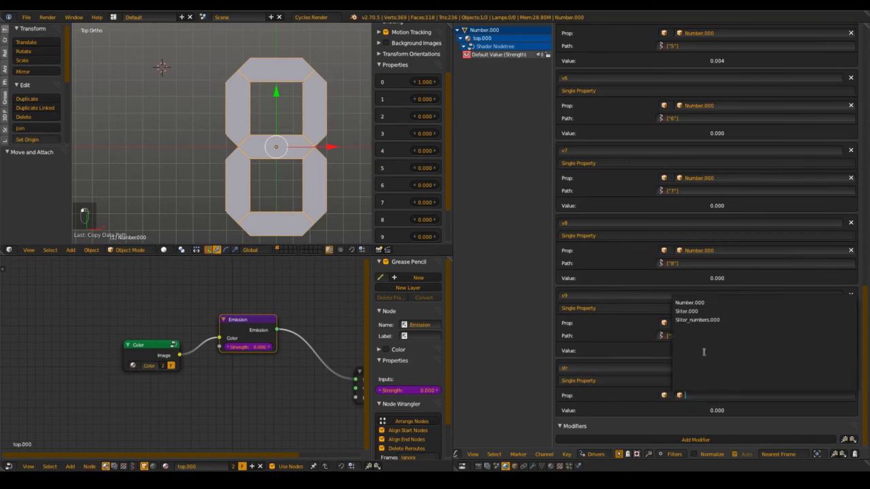
left_click(700, 313)
left_click(696, 405)
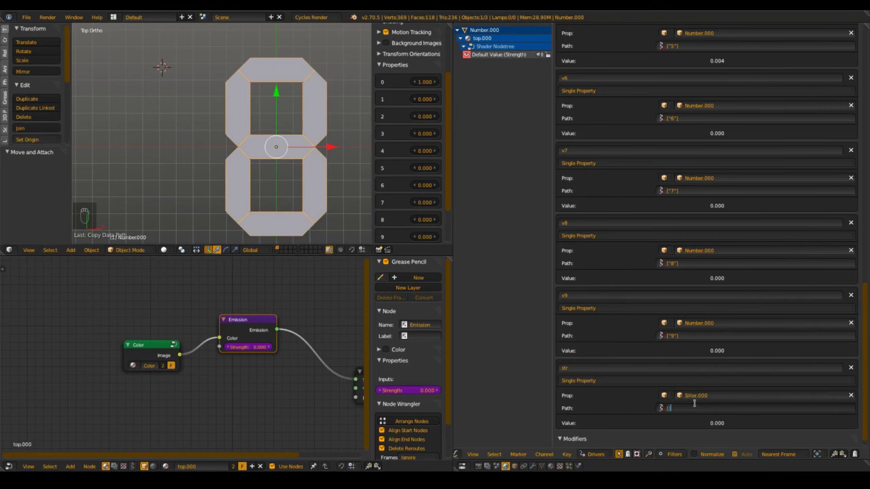
type("[\"")
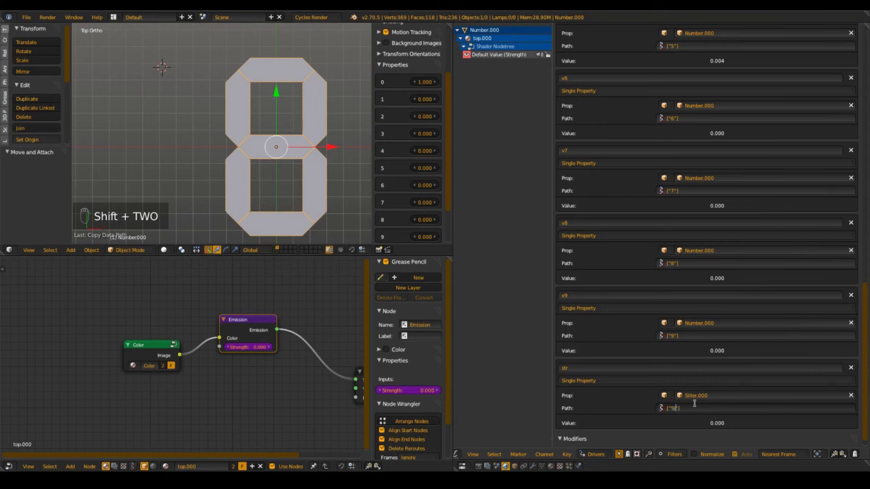
type("Strength\"]")
key("Return")
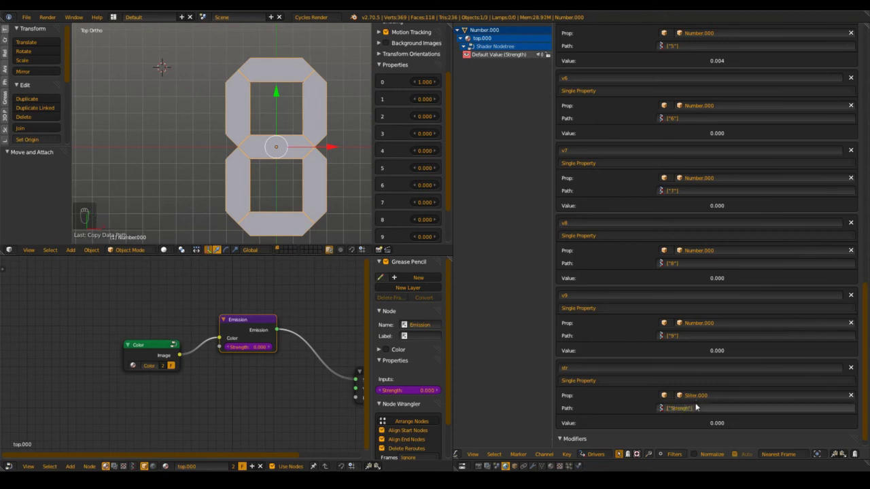
key("ctrl+s")
left_click(697, 407)
Select the slider arrow above the number scale and add a custom property to the object
middle_click_drag(230, 80, 238, 215, "shift")
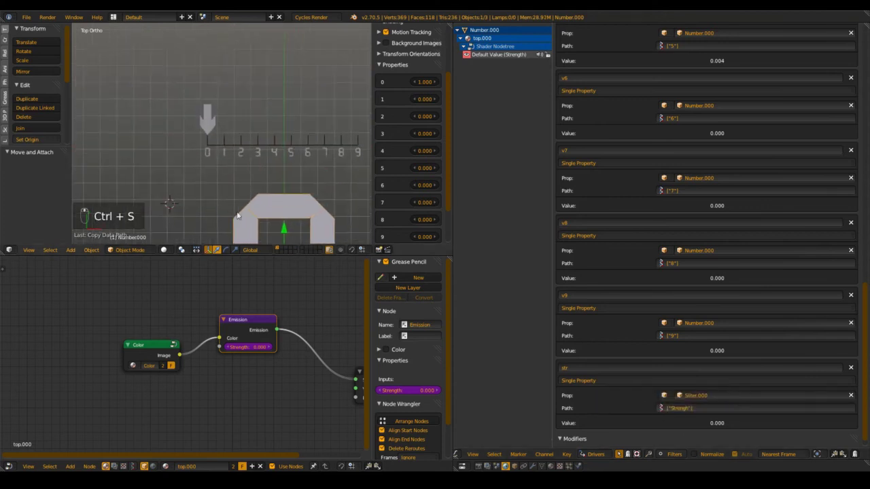
right_click(202, 110)
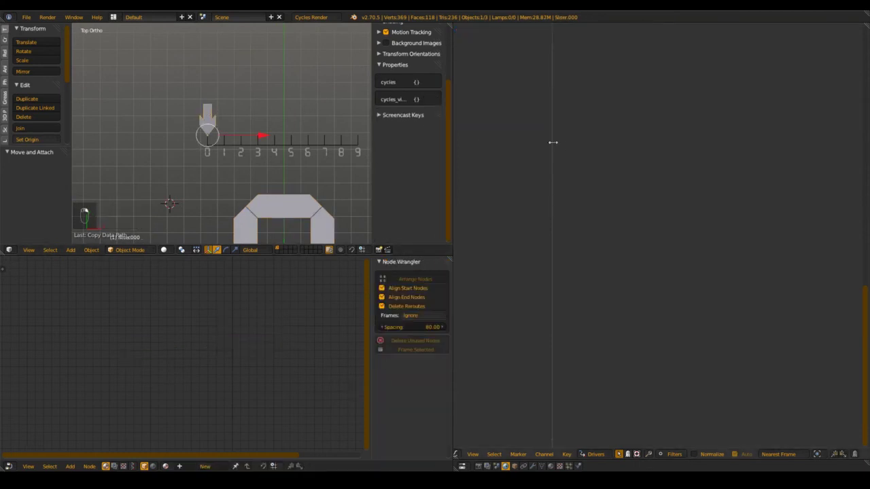
left_click_drag(514, 461, 532, 75)
left_click(515, 70)
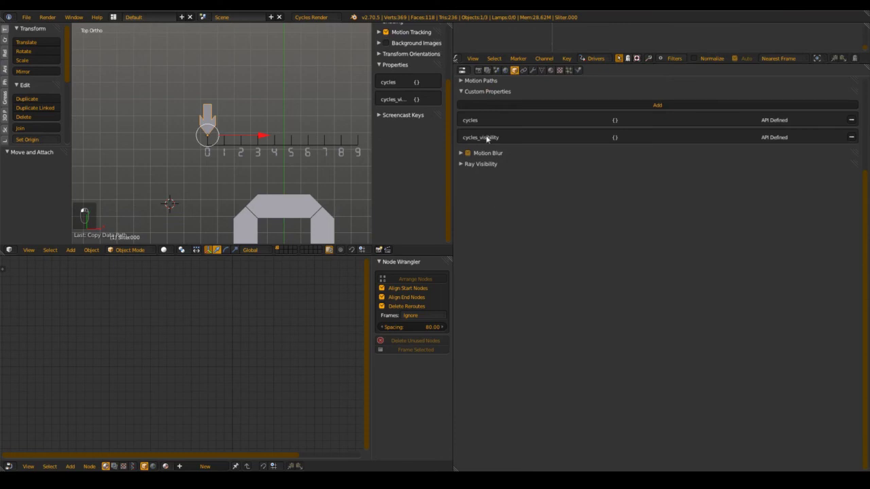
left_click(548, 106)
Rename the slider's new custom property to Strengh and confirm its maximum value
left_click(789, 154)
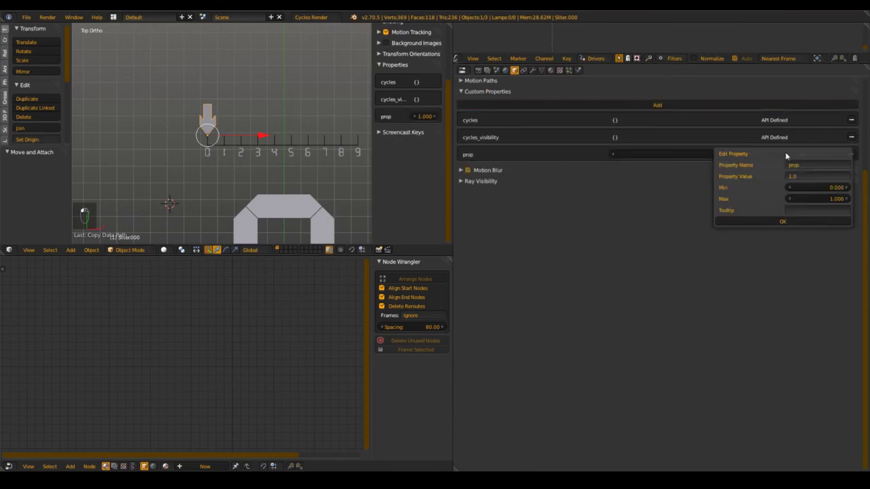
left_click(803, 165)
type("Strengh")
key("Return")
left_click(820, 199)
key("Return")
left_click(782, 221)
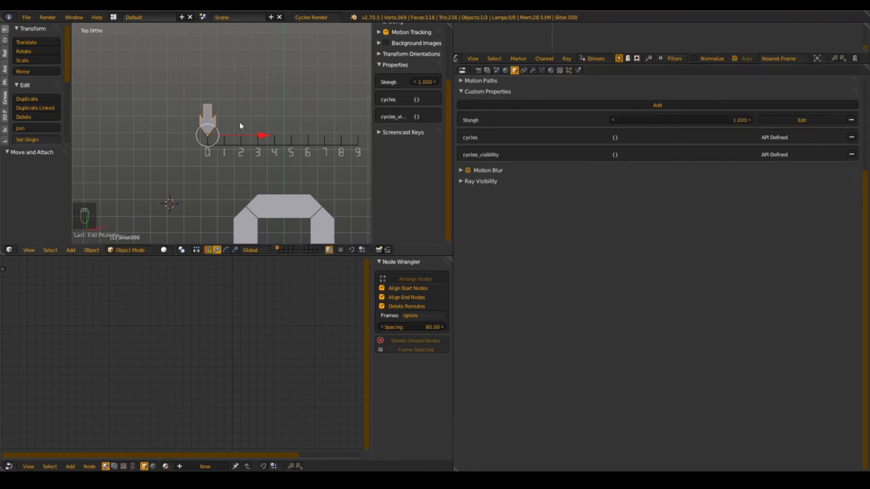
Reselect the seven-segment number object, enlarge the driver editor to show its Strength driver again, and save the file
right_click(285, 223)
scroll(712, 190, "up", 3)
scroll(712, 197, "up", 3)
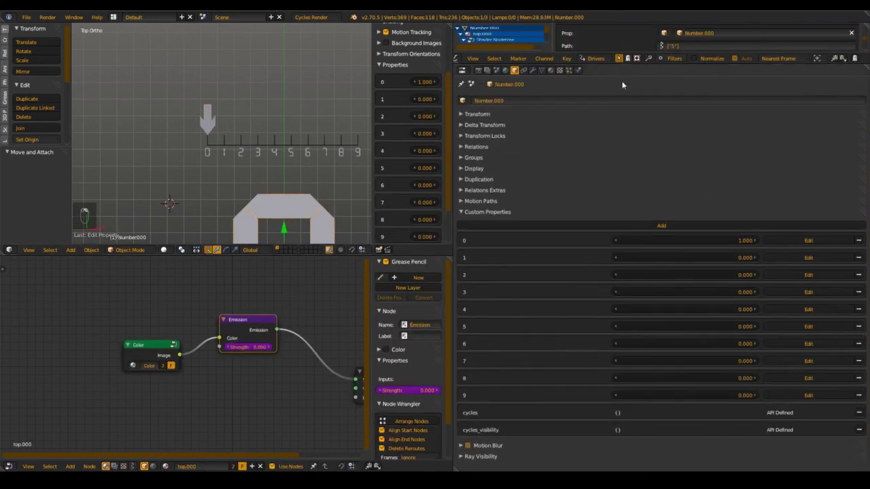
left_click_drag(618, 66, 652, 467)
scroll(714, 278, "up", 15)
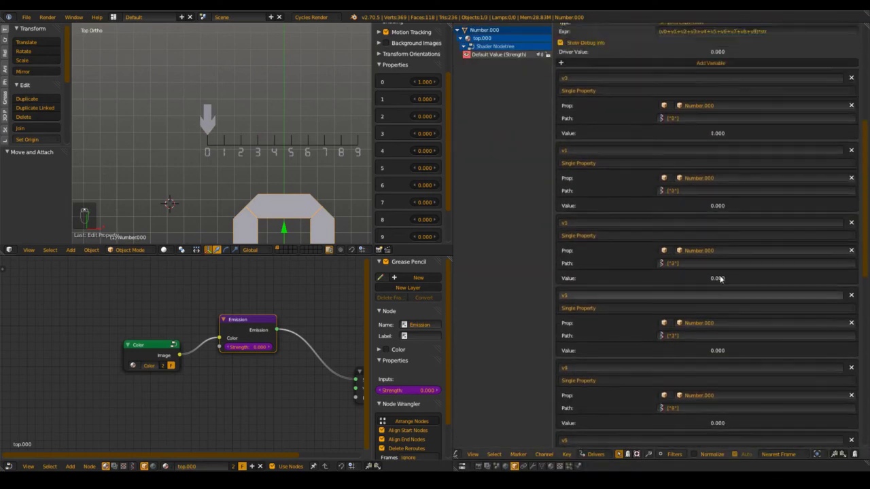
scroll(704, 218, "up", 5)
key("ctrl+s")
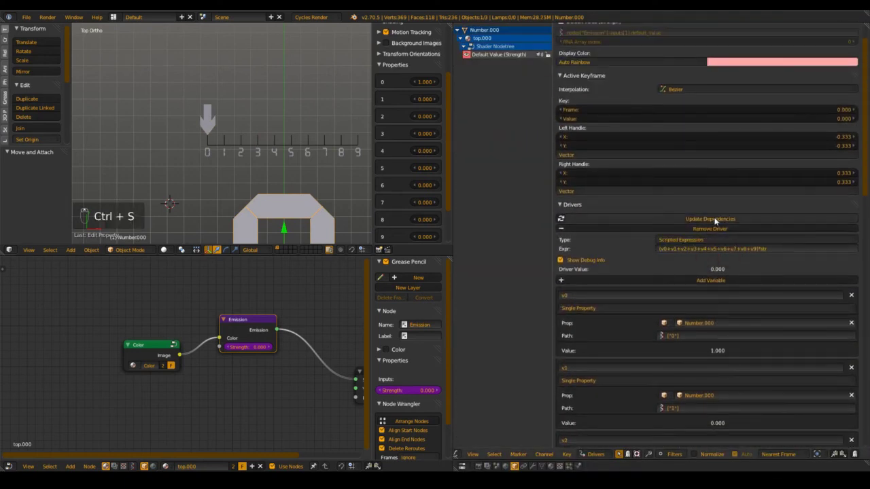
key("ctrl+s")
left_click(696, 257)
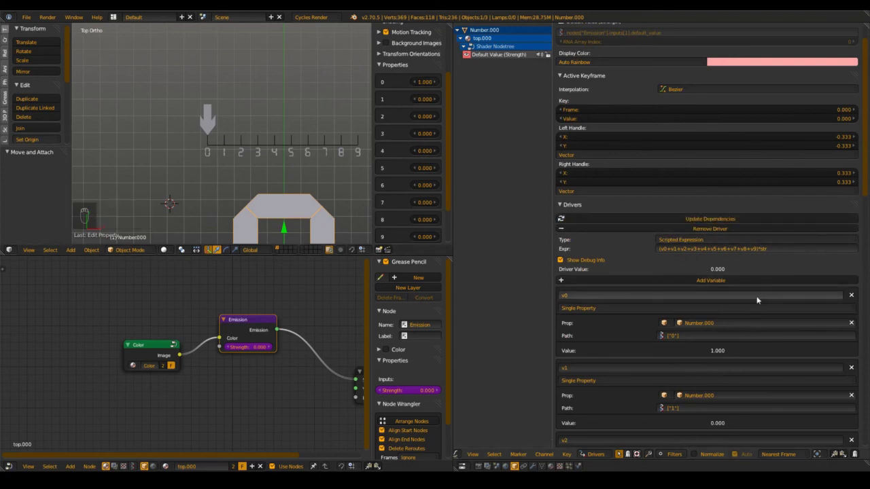
Check the driver variables, nudge custom property 0 of the number object to refresh the driver, and save the file
scroll(731, 351, "down", 15)
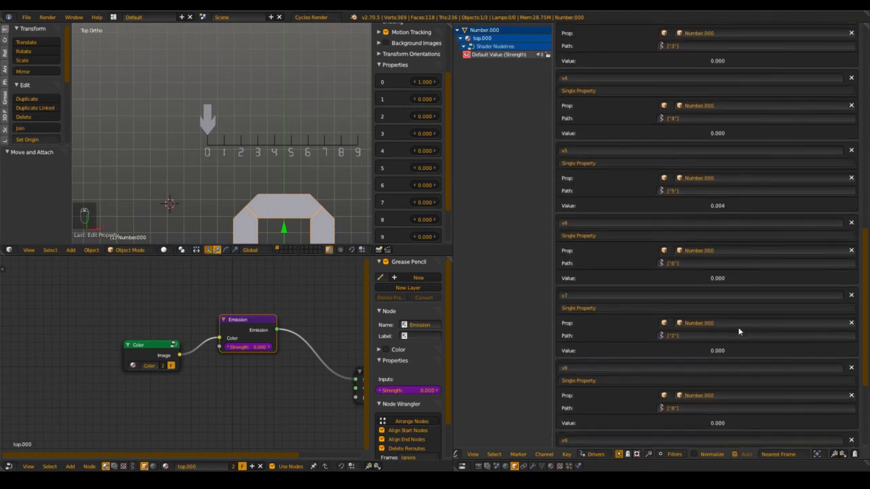
scroll(739, 327, "down", 5)
scroll(759, 330, "up", 20)
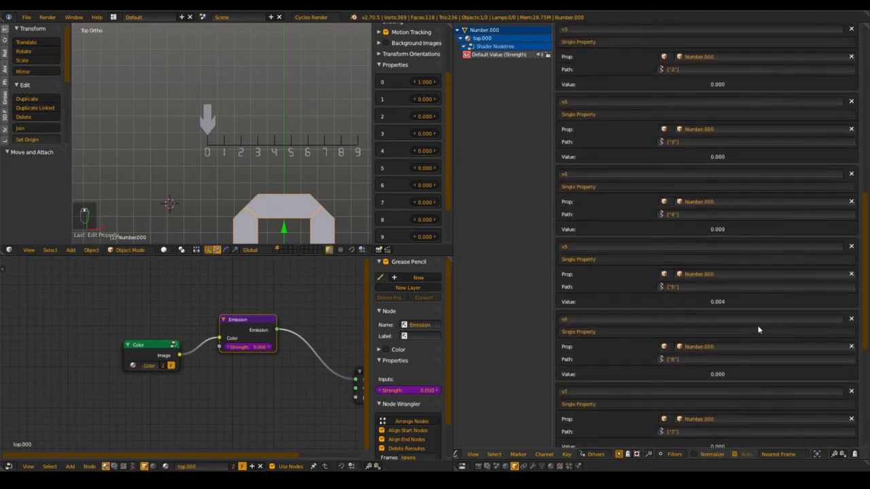
key("ctrl+s")
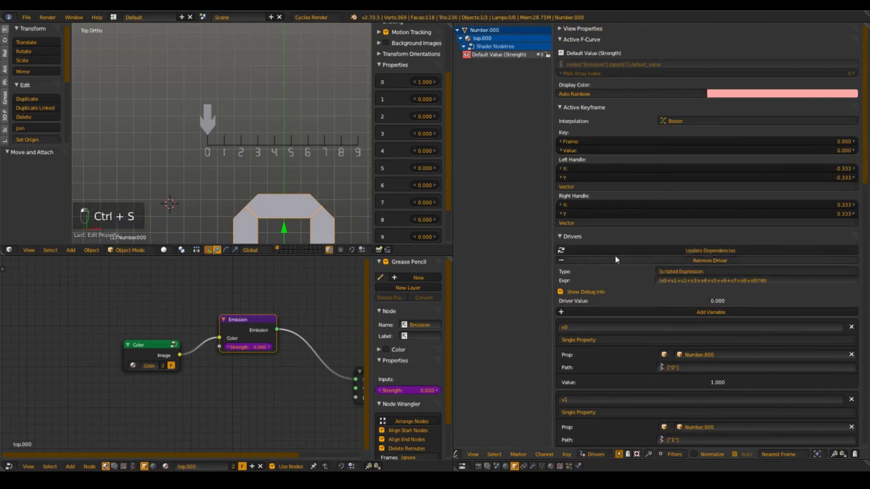
mouse_move(437, 86)
left_mouse_down()
mouse_move(379, 86)
mouse_move(445, 92)
left_mouse_up()
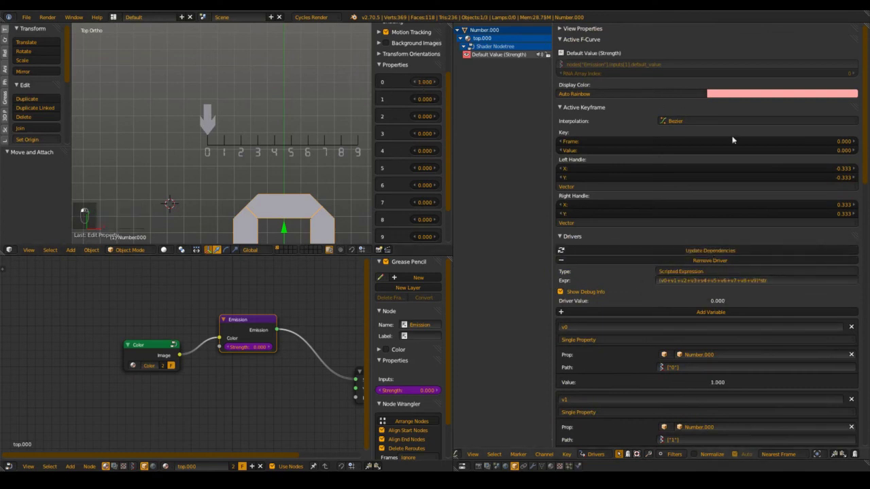
key("ctrl+s")
left_click(688, 304)
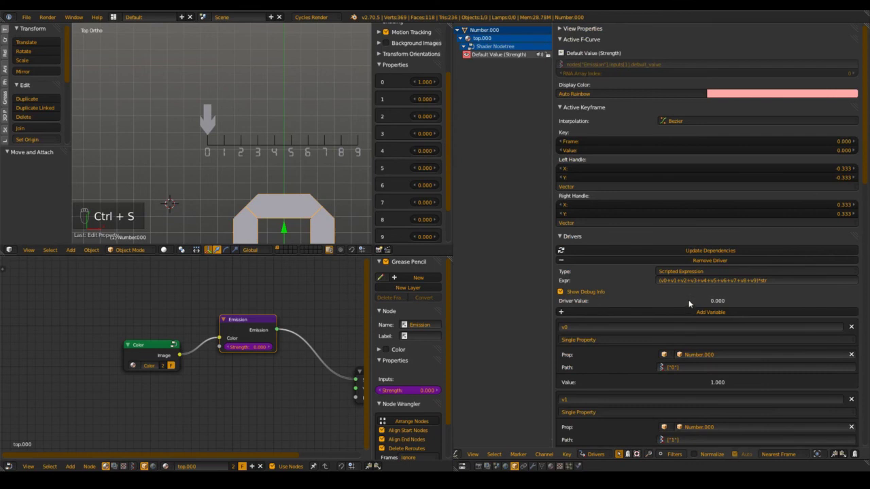
scroll(656, 404, "down", 1)
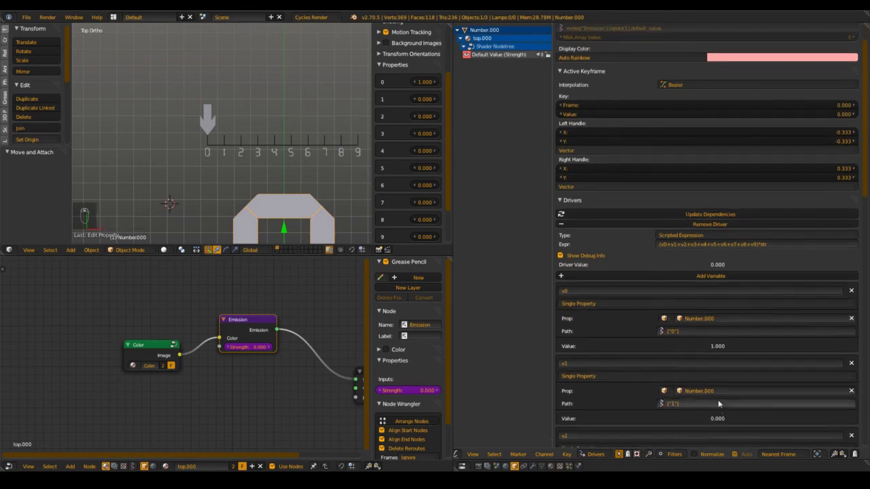
Re-enter the end of the Strength driver's expression so it reads (v0+v1+v2+v3+v4+v5+v6+v7+v8+v9)*str, and save the file
scroll(718, 400, "down", 2)
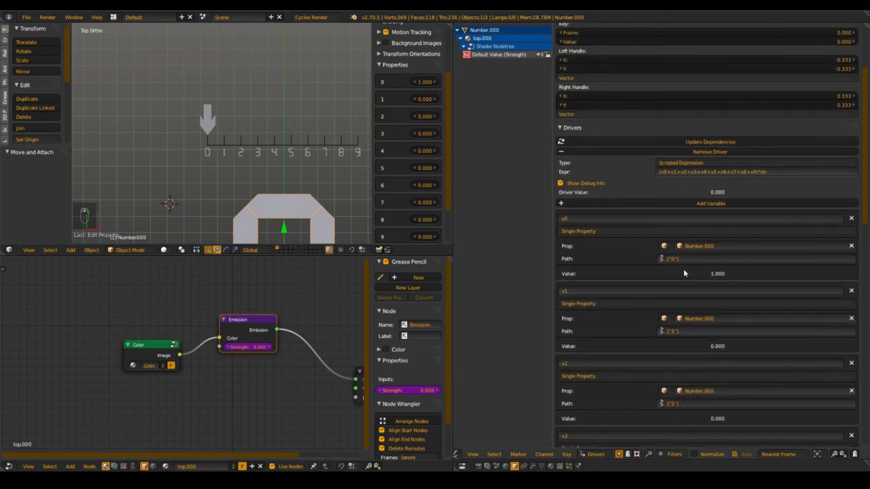
left_click(787, 170)
key("ctrl+s")
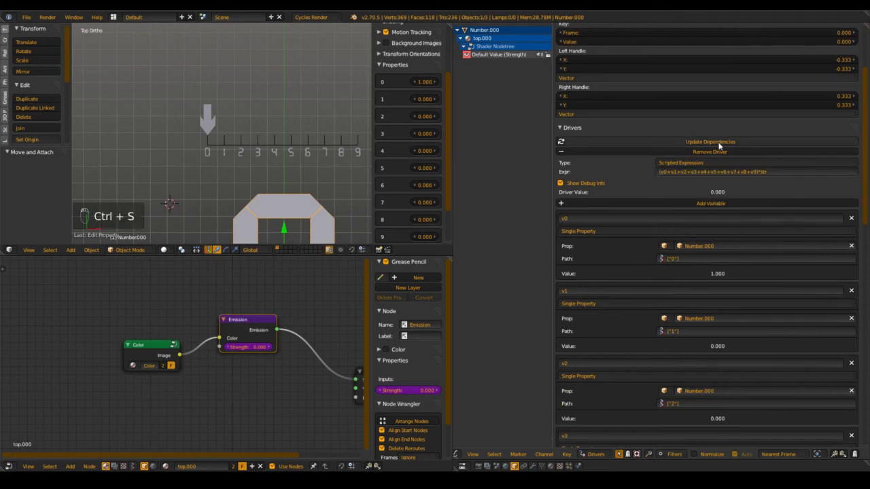
left_click(778, 172)
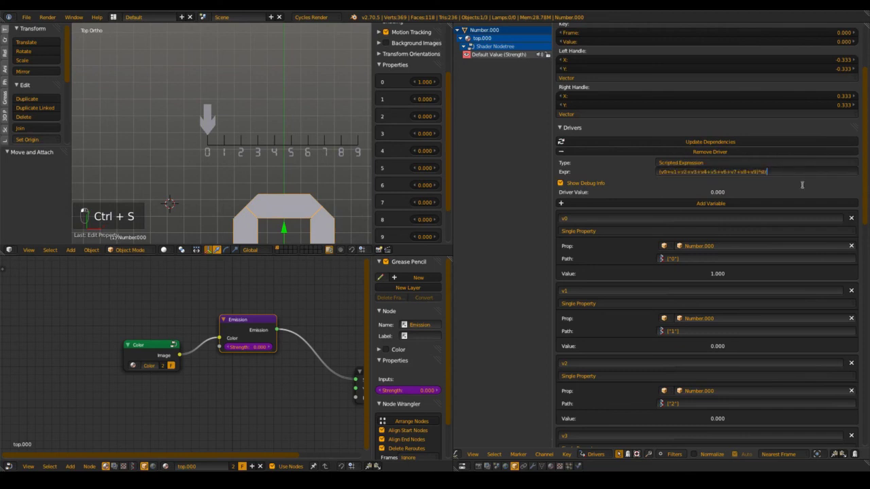
key("BackSpace")
key("BackSpace")
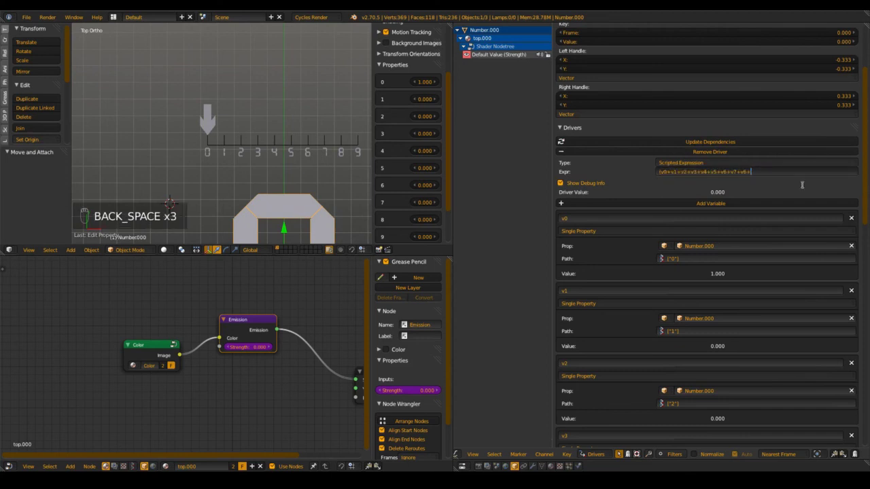
type("v9)*str")
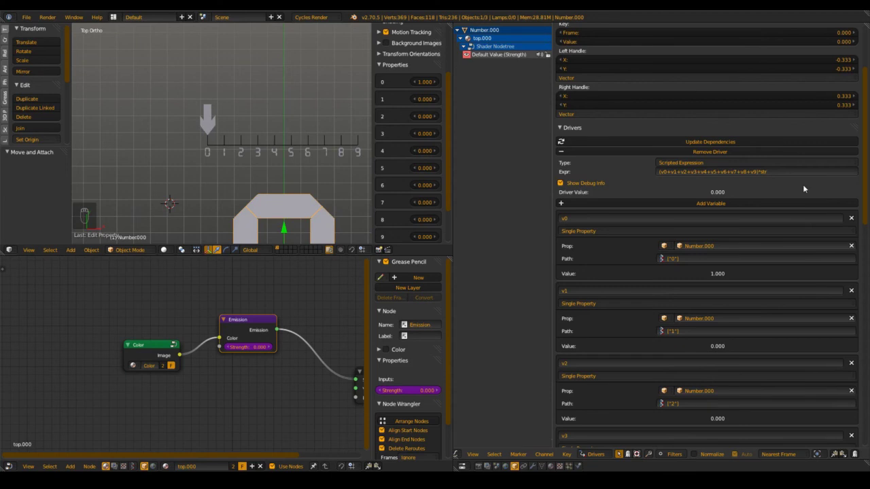
key("ctrl+s")
Check the driver's str variable, set the slider object's Stengh property to 1, and reselect the number object
scroll(782, 218, "down", 10)
scroll(713, 327, "down", 8)
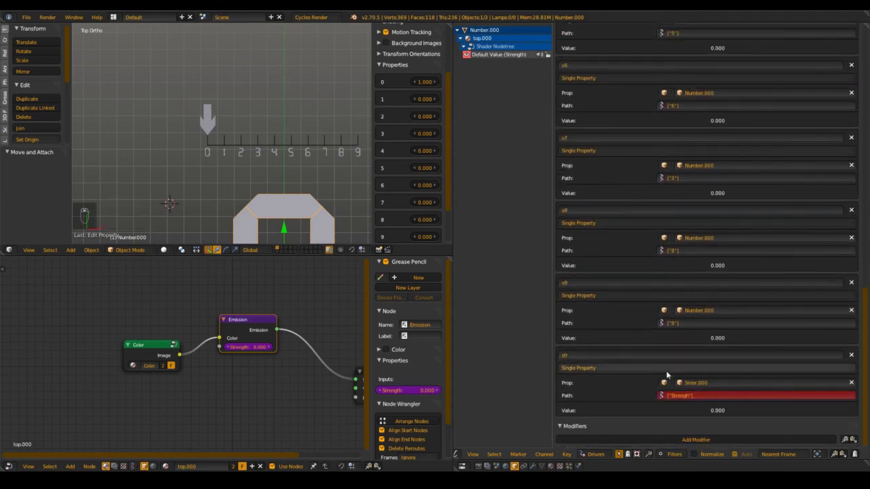
key("ctrl+s")
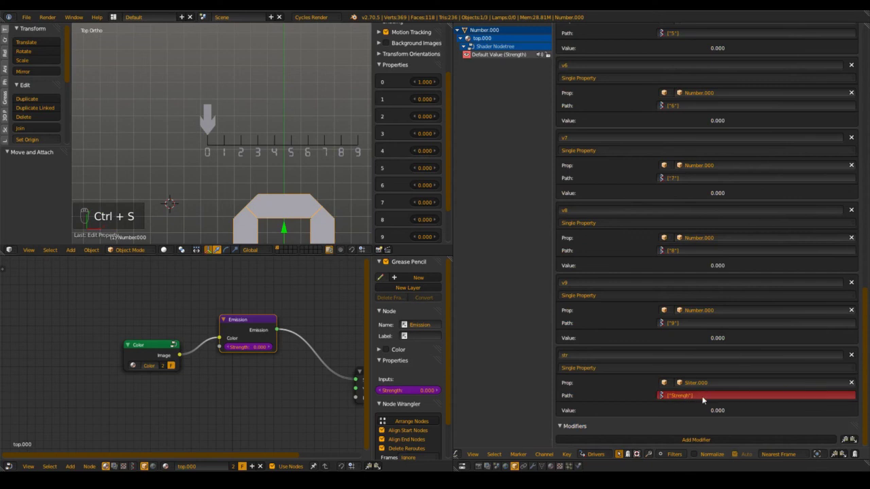
right_click(250, 126)
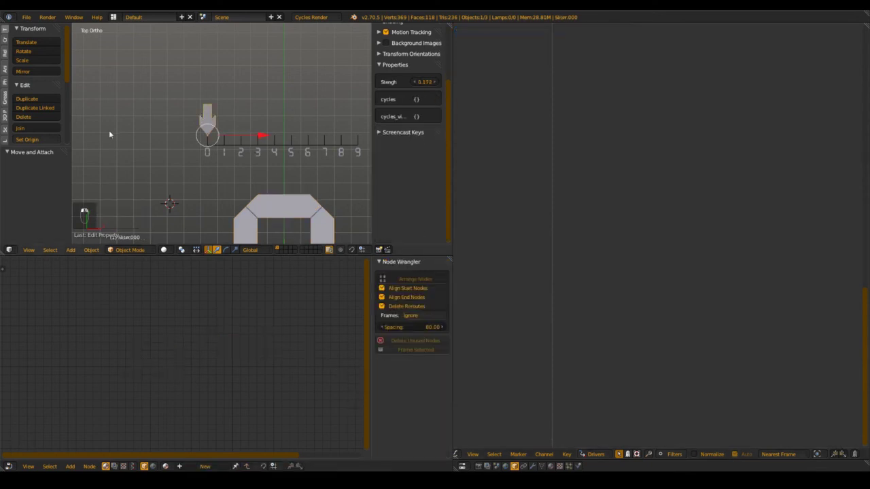
left_click(425, 83)
type("1")
key("Return")
right_click(288, 197)
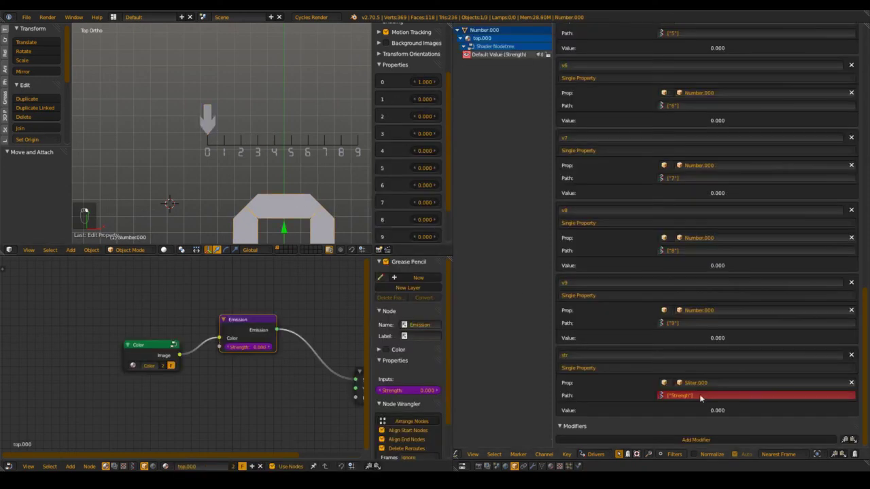
Copy the data path of the slider's Stengh property into the path of the driver's str variable, and save the file
right_click(208, 116)
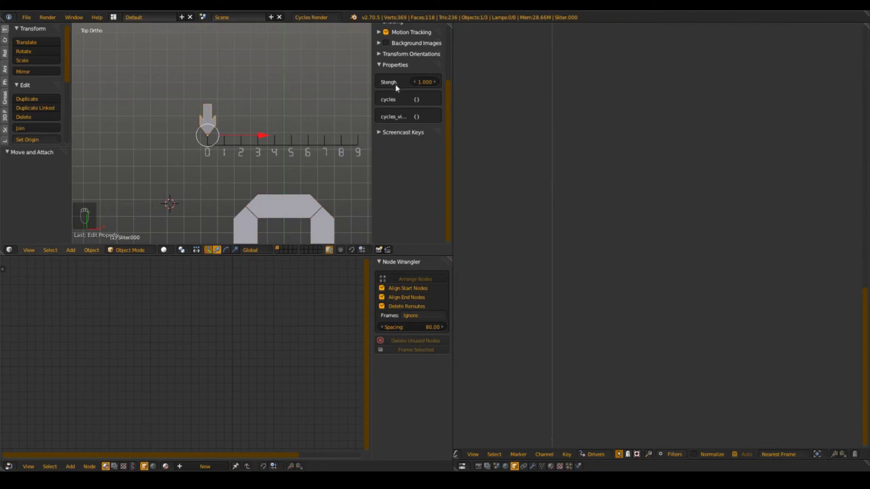
right_click(425, 83)
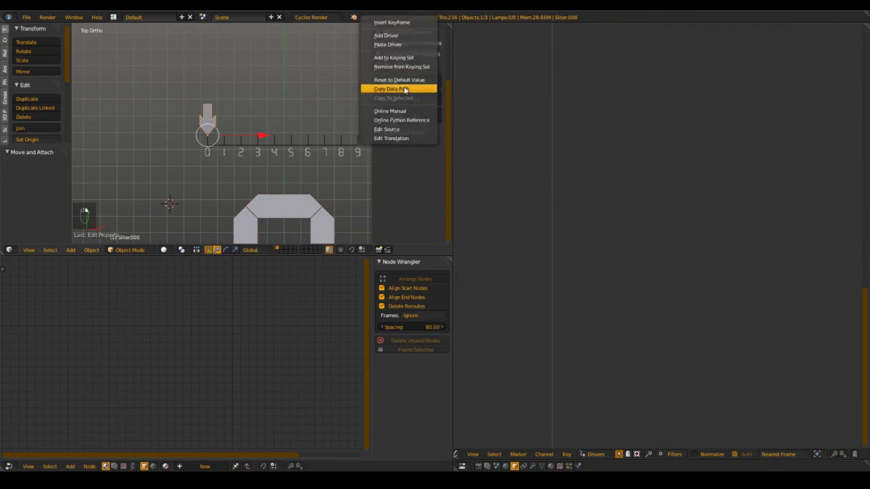
left_click(423, 89)
right_click(293, 200)
key("ctrl+v")
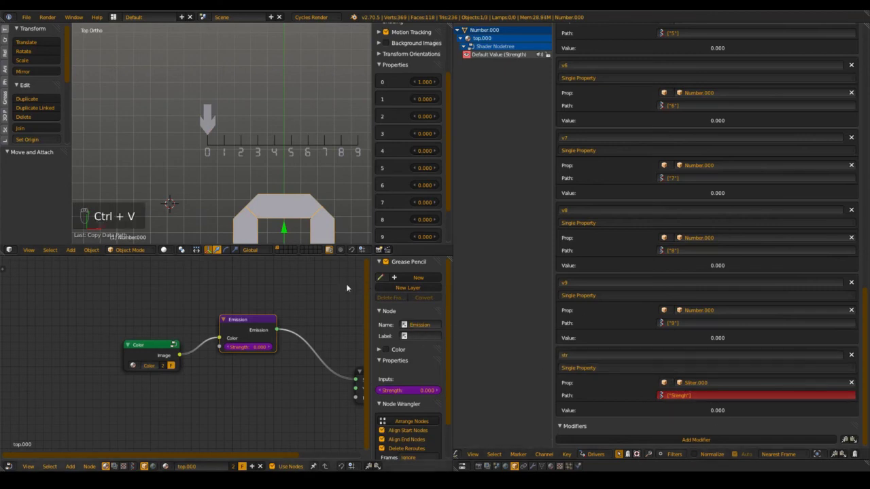
key("ctrl+s")
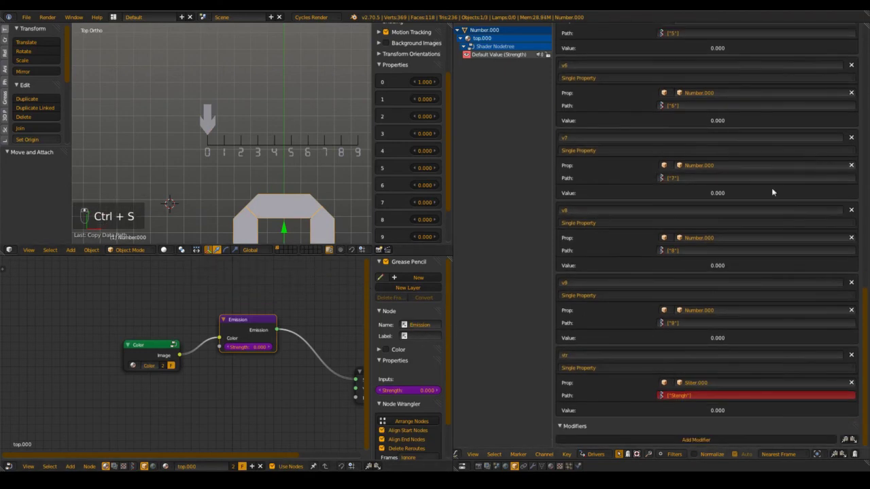
Nudge the slider's Stengh property to 1.002 to refresh the driver, return to the number object, and save the file
right_click(213, 120)
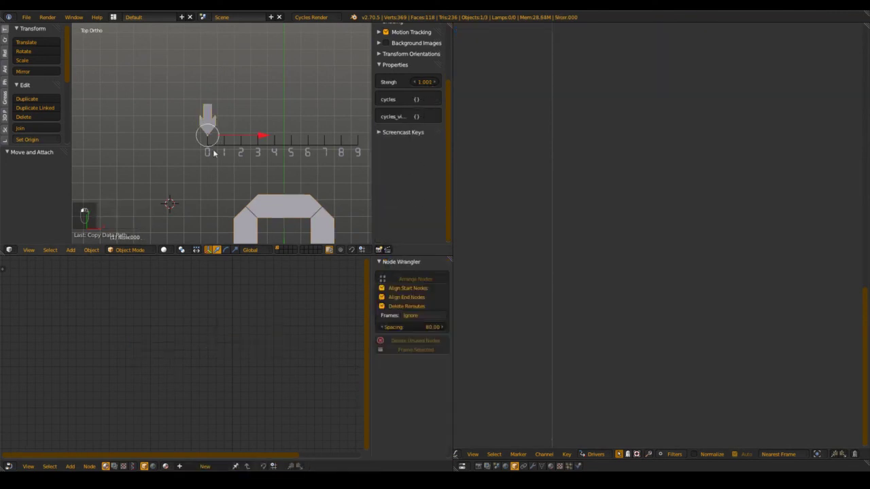
right_click(263, 216)
key("ctrl+s")
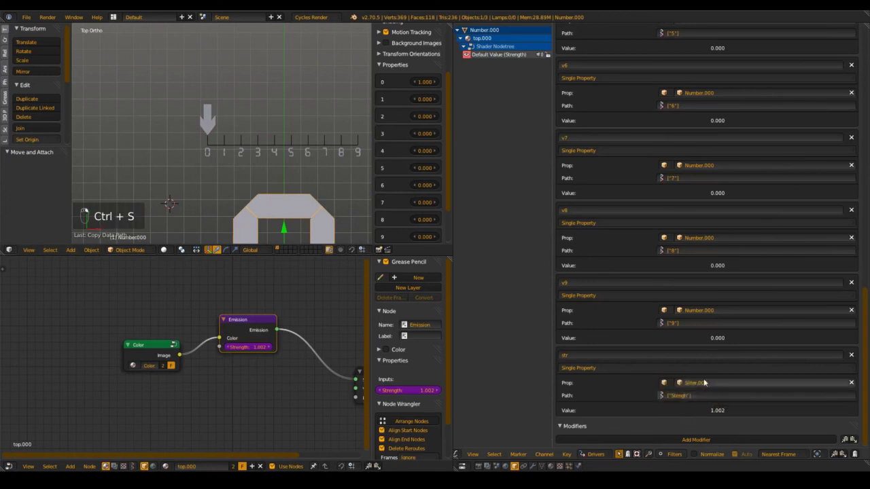
scroll(705, 383, "up", 20)
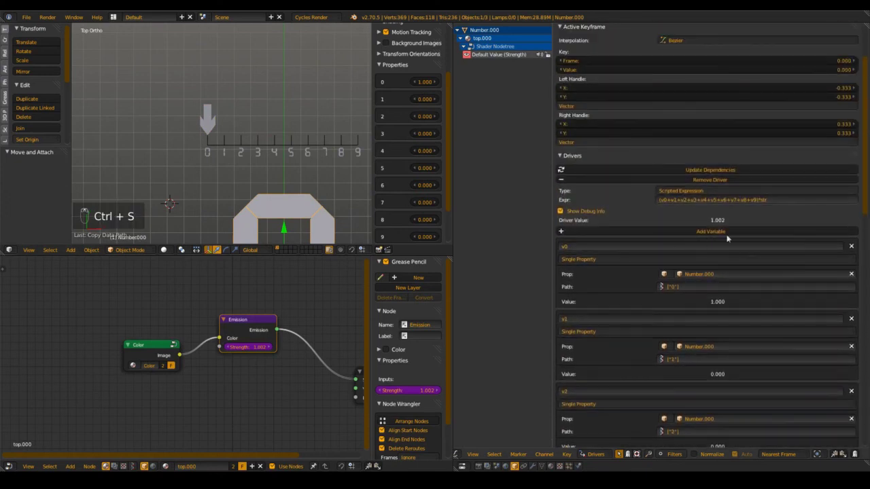
key("ctrl+s")
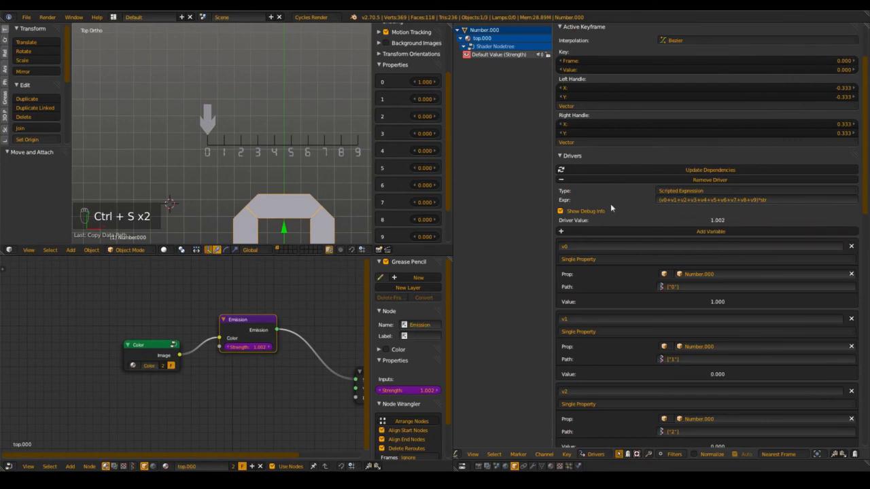
Examine the driver expression and the number object's custom properties, and preview the segments' emission in rendered shading
key("KP_Decimal")
key("ctrl+s")
left_click(252, 135)
scroll(252, 136, "up", 5)
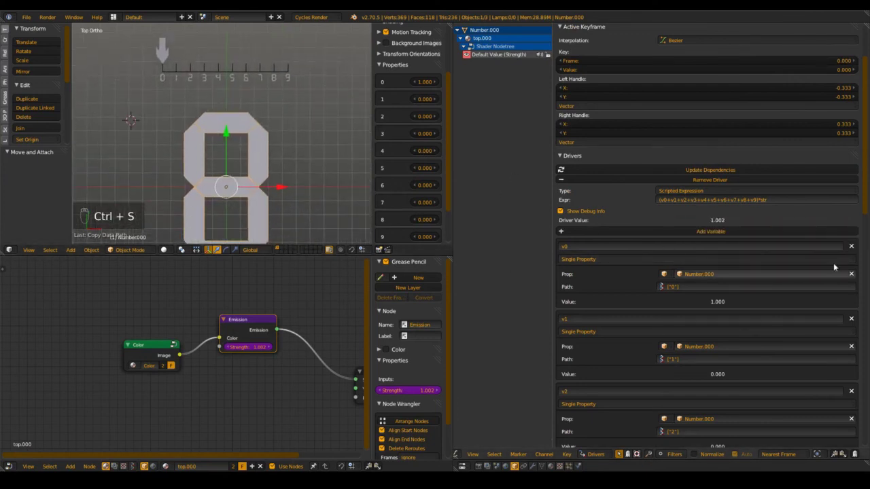
scroll(679, 251, "down", 3)
scroll(437, 141, "down", 2)
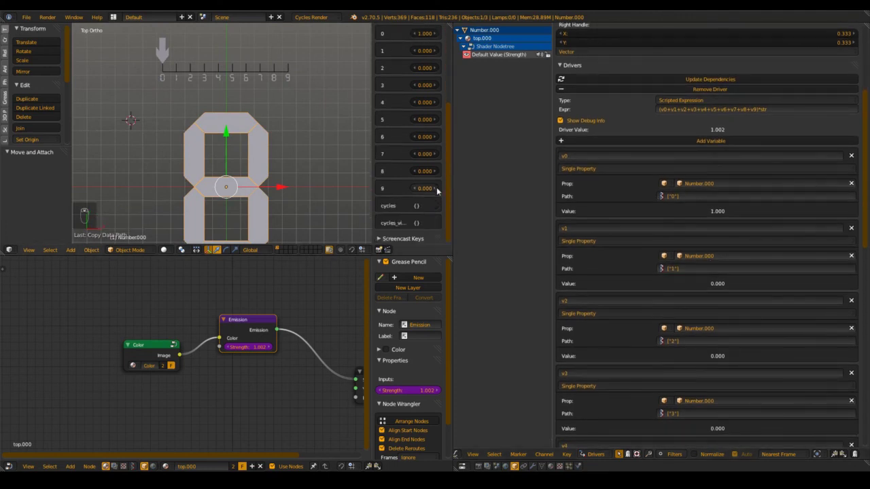
scroll(437, 140, "up", 4)
scroll(803, 195, "up", 1)
scroll(804, 195, "up", 1)
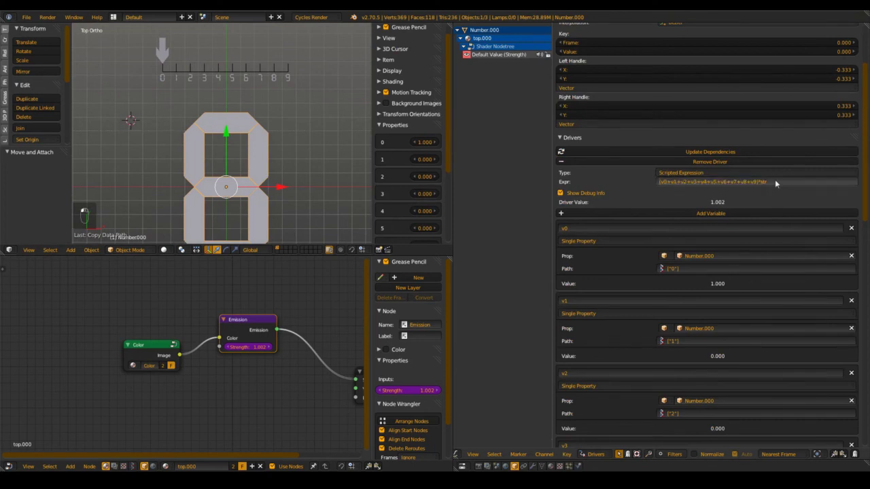
middle_click_drag(207, 153, 218, 144, "shift")
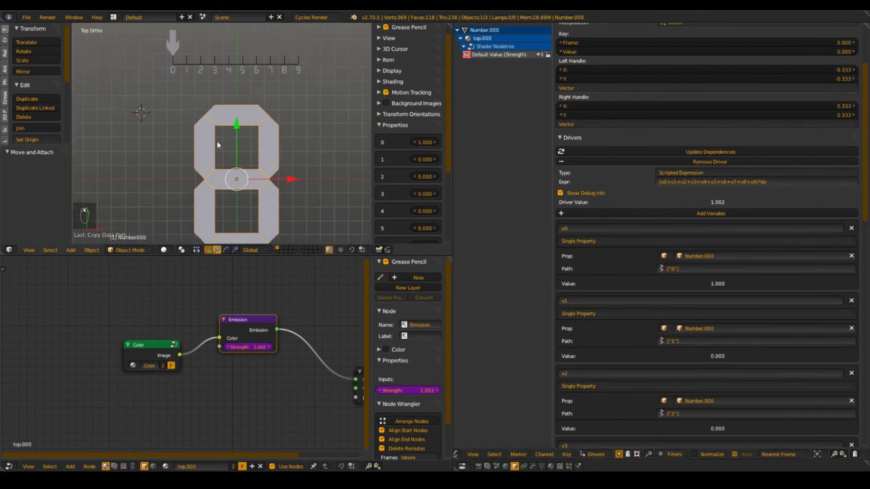
key("shift+z")
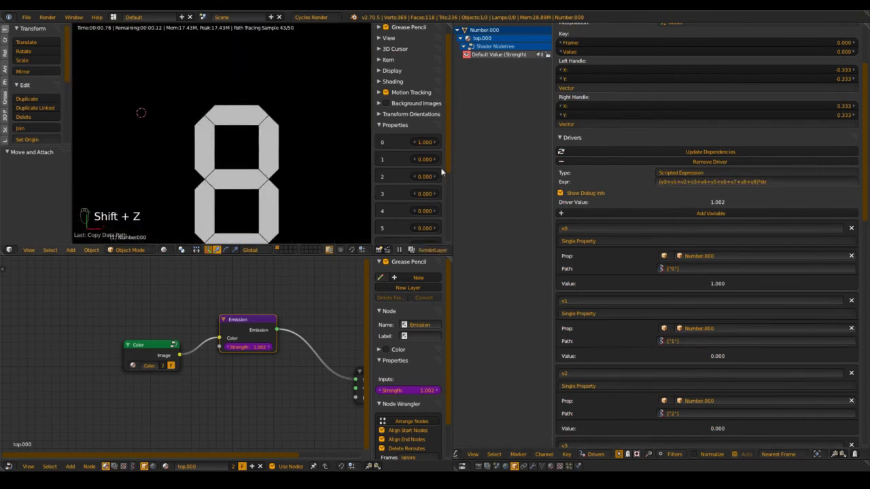
left_click_drag(484, 146, 582, 188)
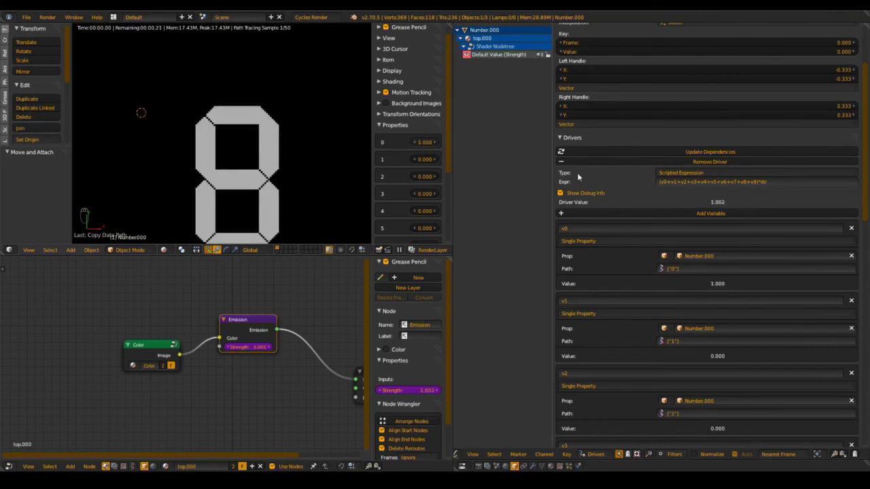
Set the slider's Stengh property to 1 while previewing the number in rendered shading, and return to solid shading
key("shift+z")
right_click(174, 59)
key("shift+z")
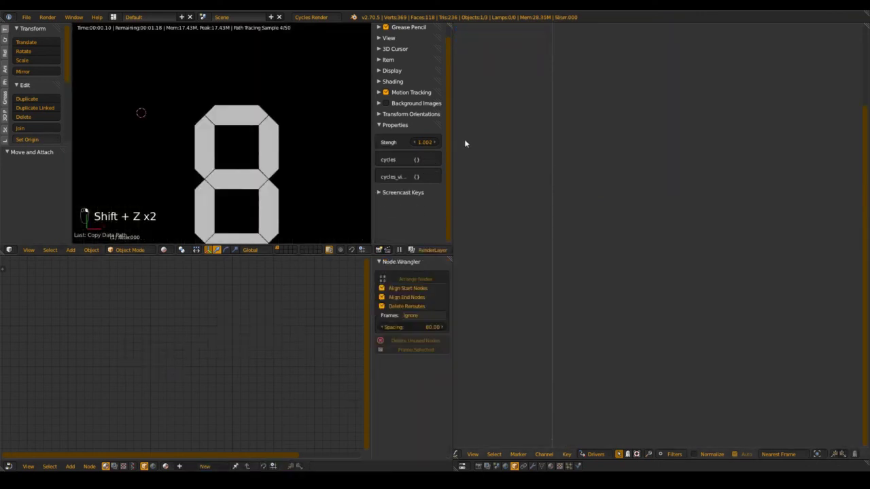
mouse_move(417, 143)
left_mouse_down()
mouse_move(539, 151)
mouse_move(349, 167)
mouse_move(412, 176)
mouse_move(681, 174)
mouse_move(188, 163)
mouse_move(356, 168)
mouse_move(421, 142)
left_mouse_up()
type("1")
key("Return")
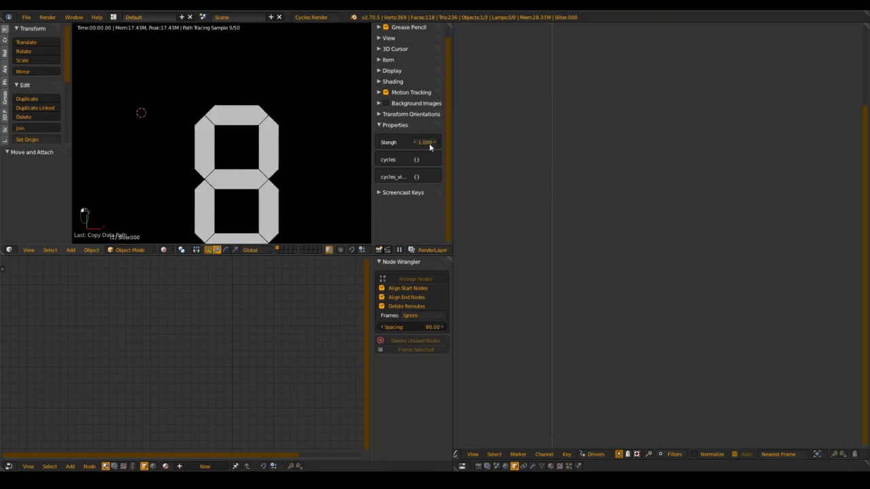
key("shift+z")
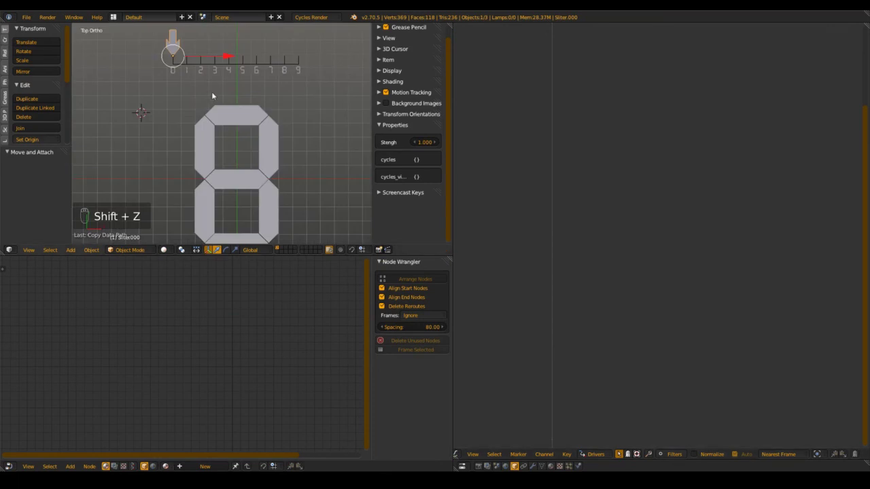
Reselect the number object to show its Strength driver, and save the file over the existing number display.blend
right_click(253, 115)
key("ctrl+s")
left_click(256, 114)
middle_click_drag(196, 215, 197, 193, "shift")
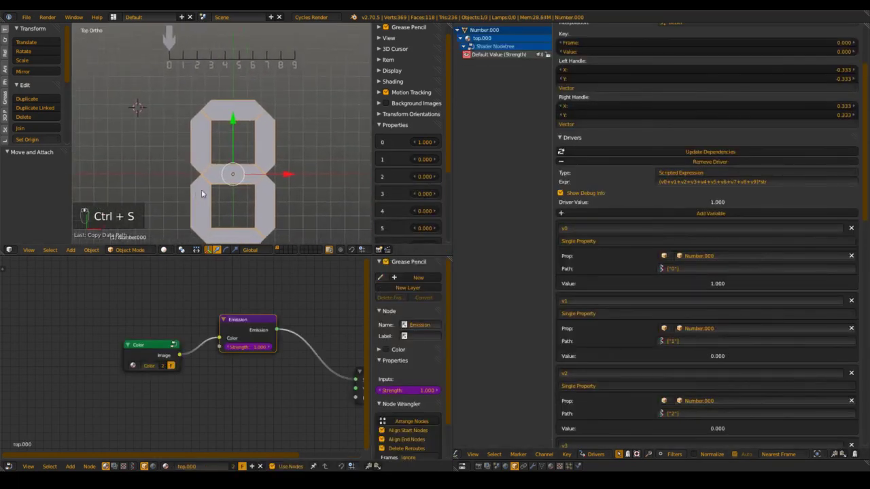
middle_click_drag(259, 159, 270, 178, "shift")
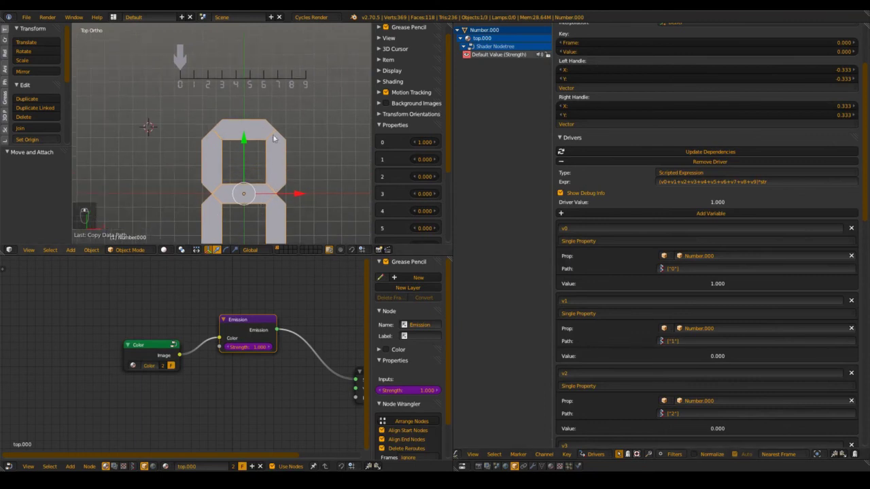
middle_click_drag(274, 139, 272, 121, "shift")
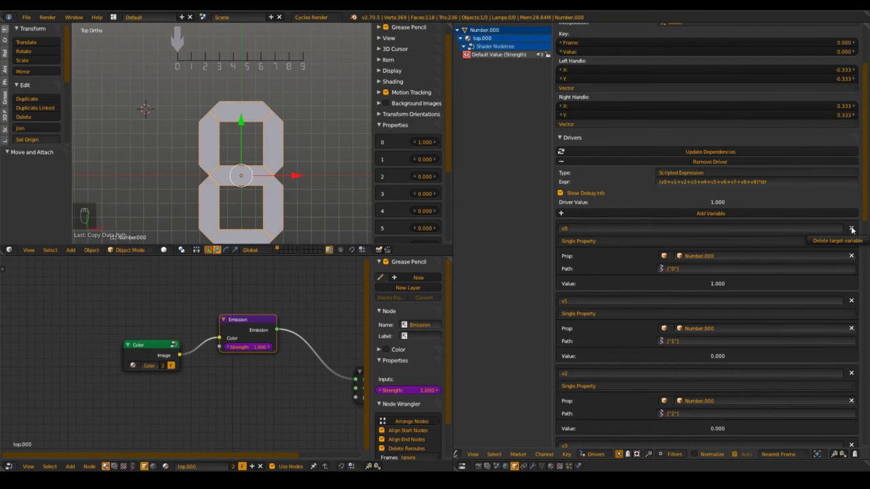
key("ctrl+s")
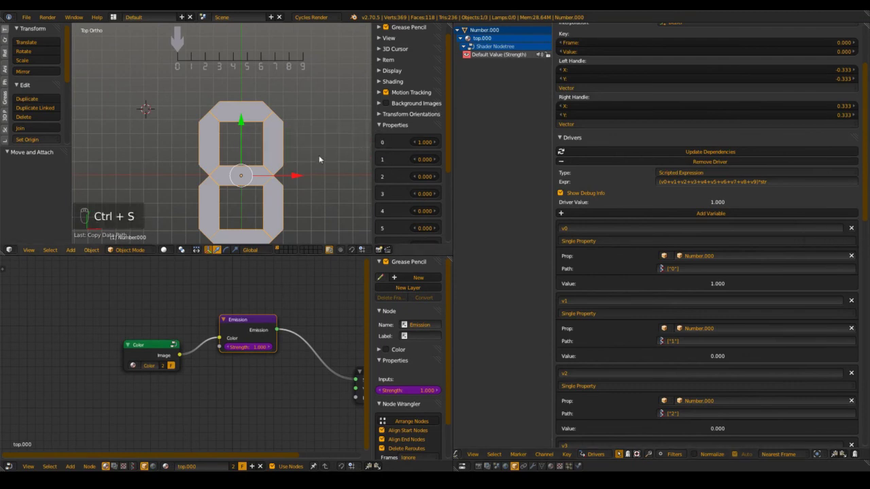
scroll(343, 163, "down", 4)
key("ctrl+s")
scroll(299, 161, "up", 4)
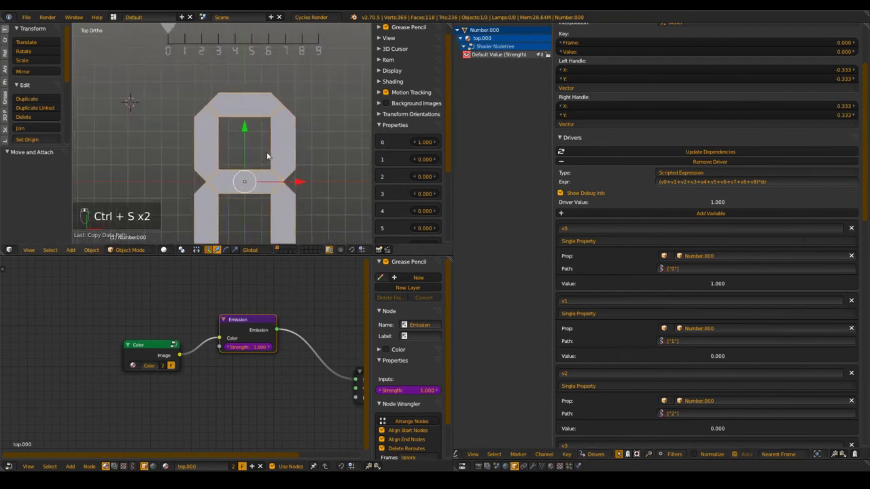
key("ctrl+s")
scroll(280, 126, "down", 2)
scroll(266, 146, "up", 1)
middle_click_drag(241, 168, 231, 128, "shift")
key("ctrl+s")
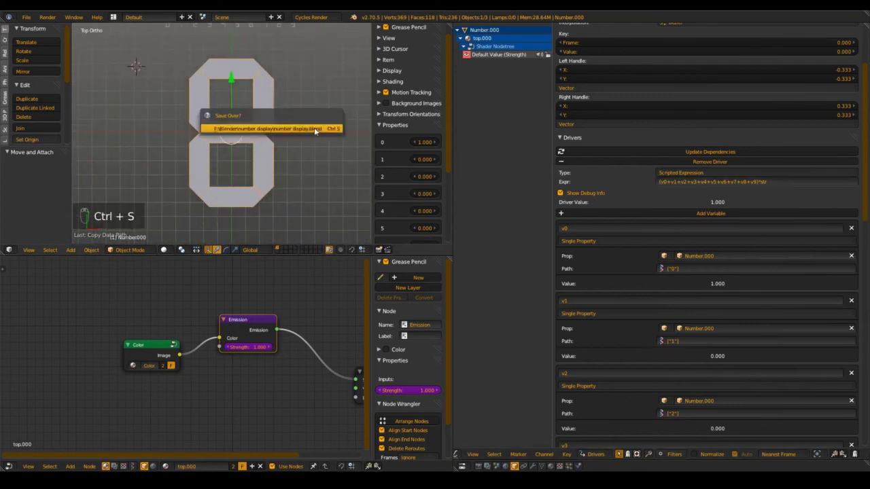
Check the recording in Open Broadcaster Software, return to Blender, and save the file again
key("alt+Tab")
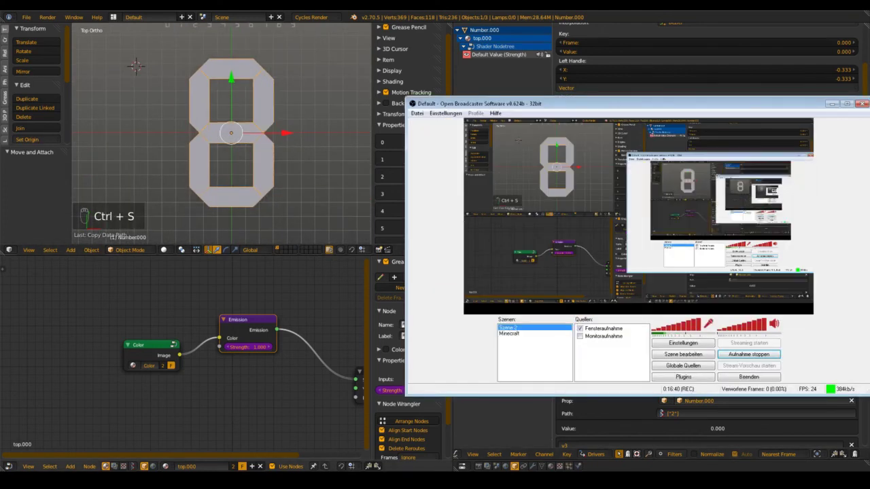
key("alt+Tab")
key("ctrl+s")
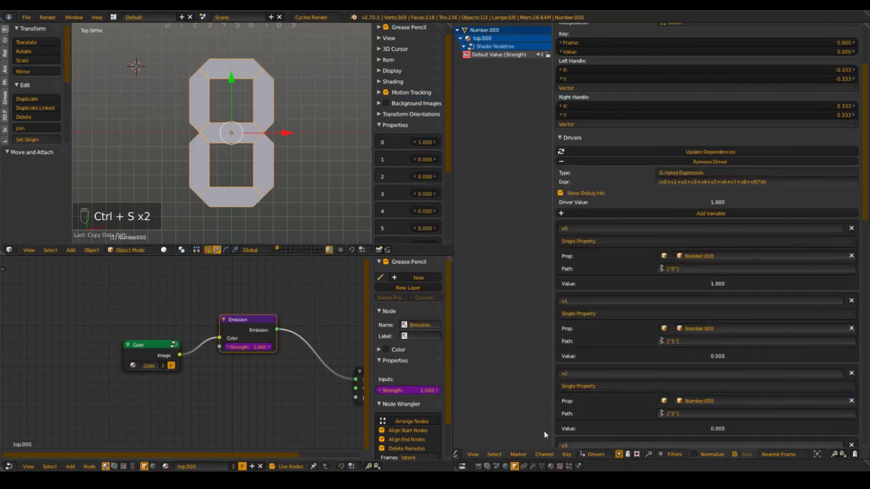
scroll(280, 185, "down", 1)
key("ctrl+s")
scroll(276, 184, "down", 1)
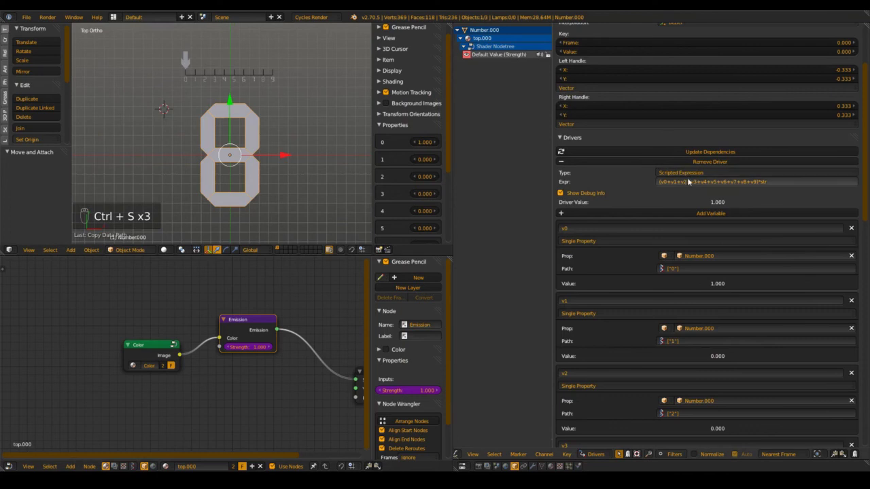
Open the Strength driver's scripted expression, confirm it without edits, and save the file over number display.blend
left_click(776, 182)
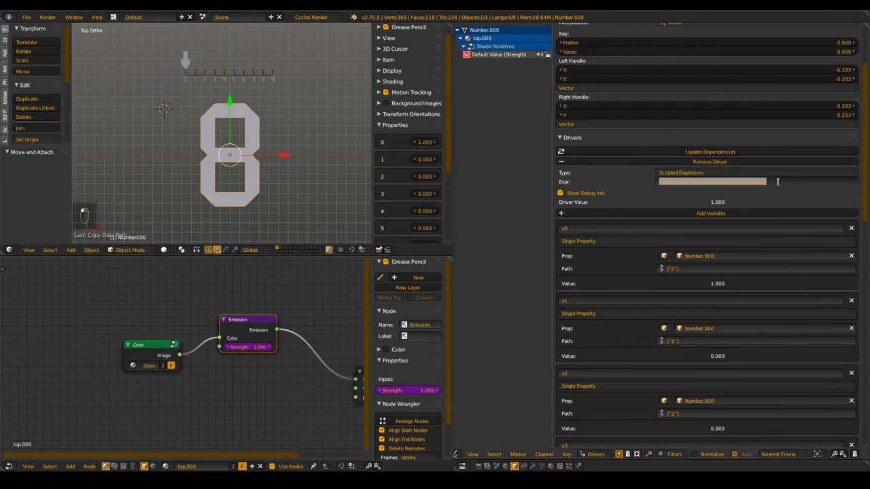
left_click(781, 181)
key("Return")
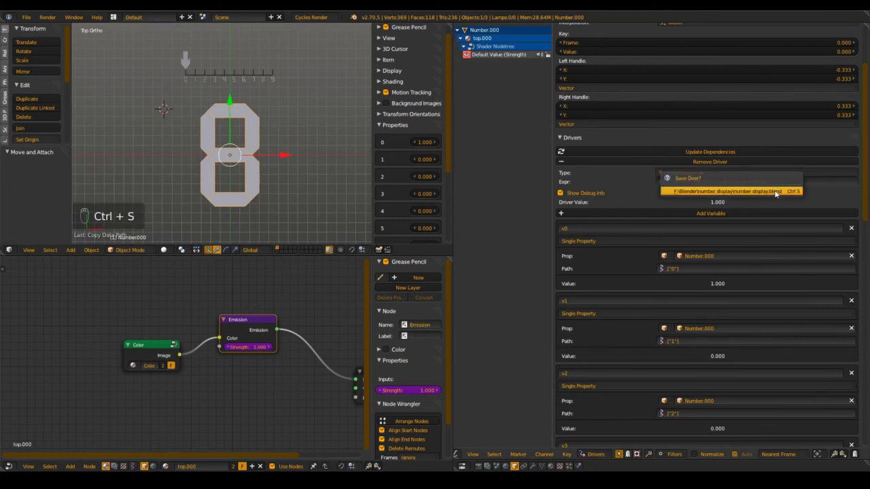
key("ctrl+s")
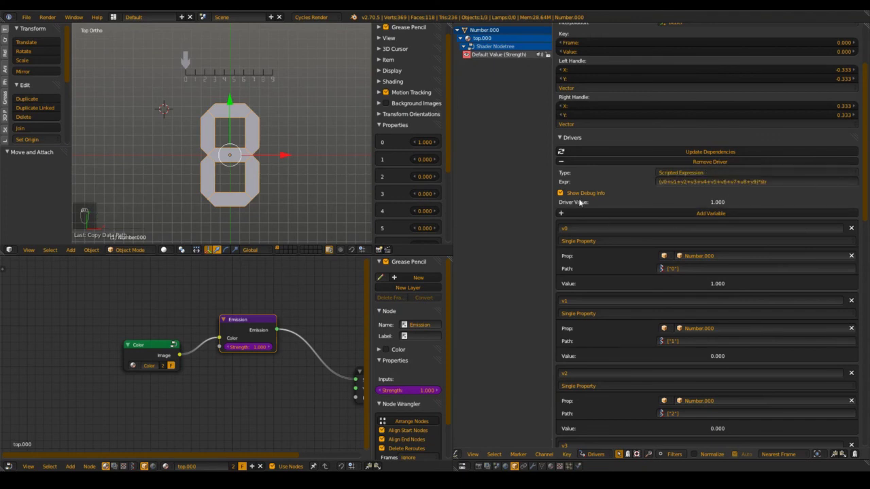
key("ctrl+s")
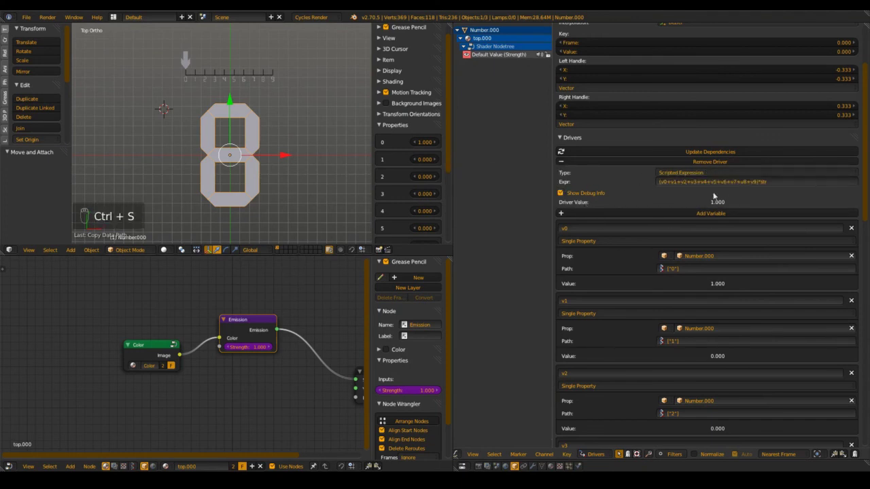
scroll(718, 195, "up", 4)
key("ctrl+s")
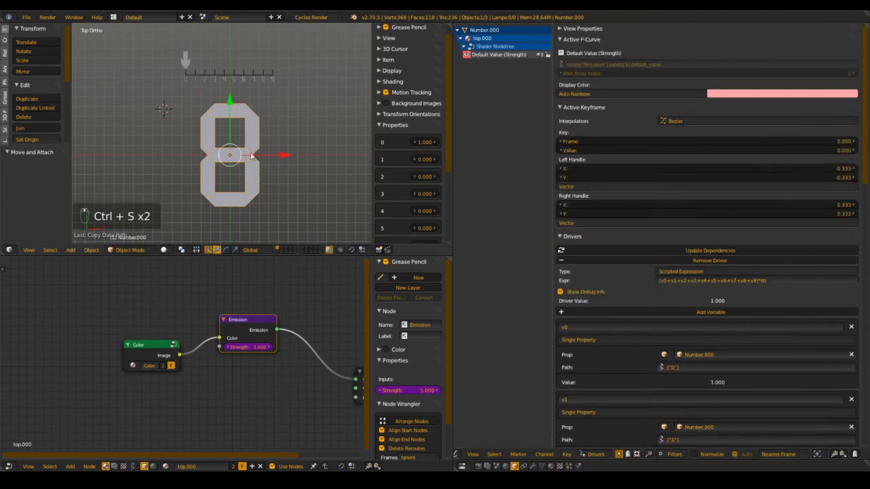
Bring the number object's custom properties 0 to 9 into view and save the file again
scroll(248, 136, "up", 2)
scroll(248, 136, "up", 1)
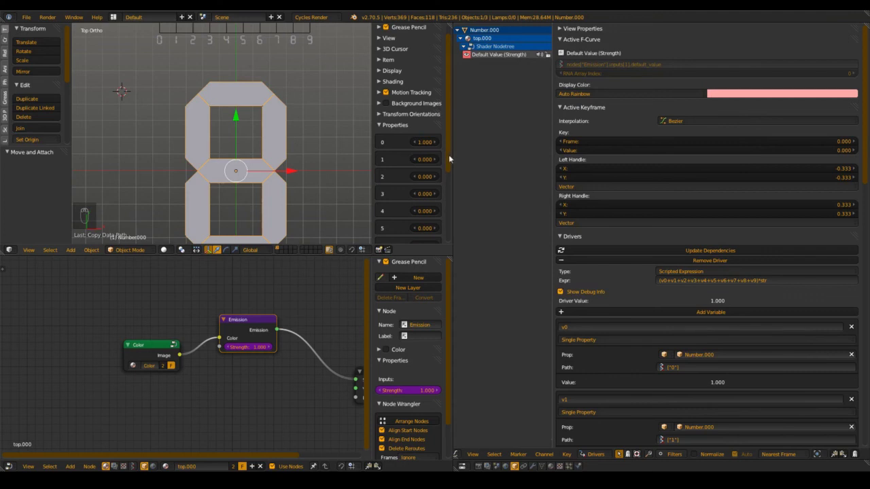
scroll(439, 156, "down", 5)
key("ctrl+s")
left_click(452, 233)
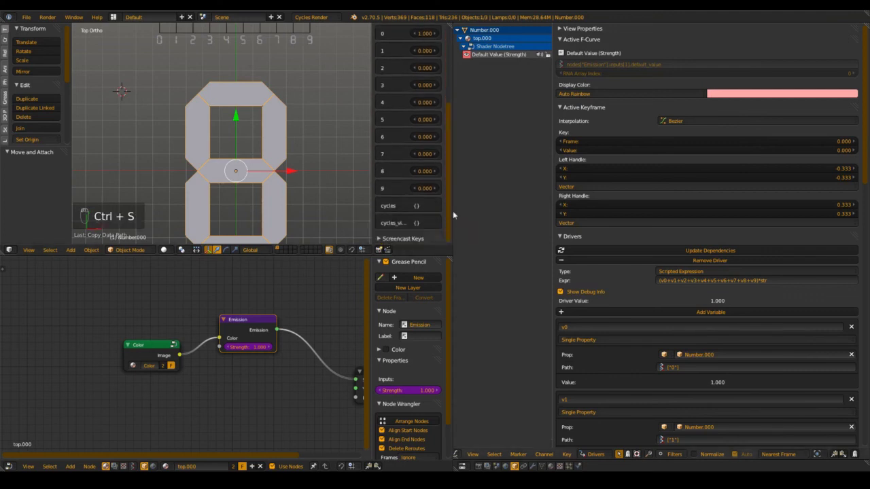
key("ctrl+s")
left_click(304, 177)
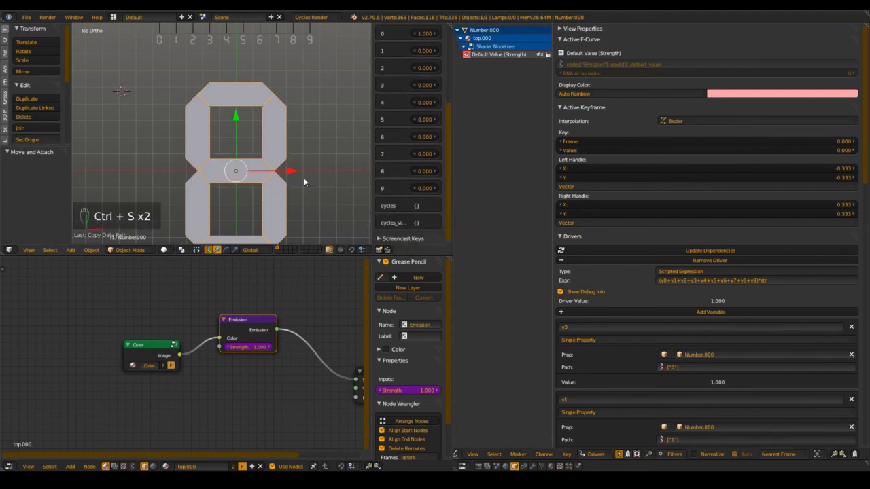